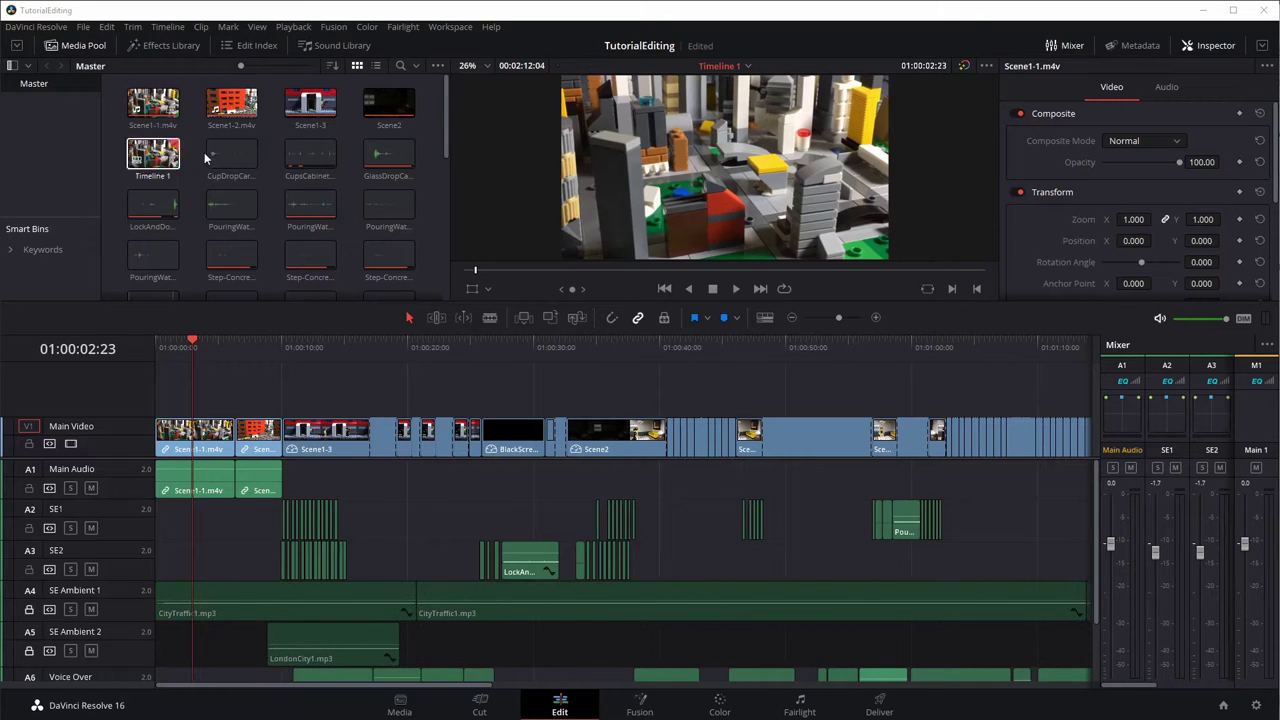
# Open the Titles category of the effects library and examine the available standard and Fusion titles
pyautogui.click(161, 48)
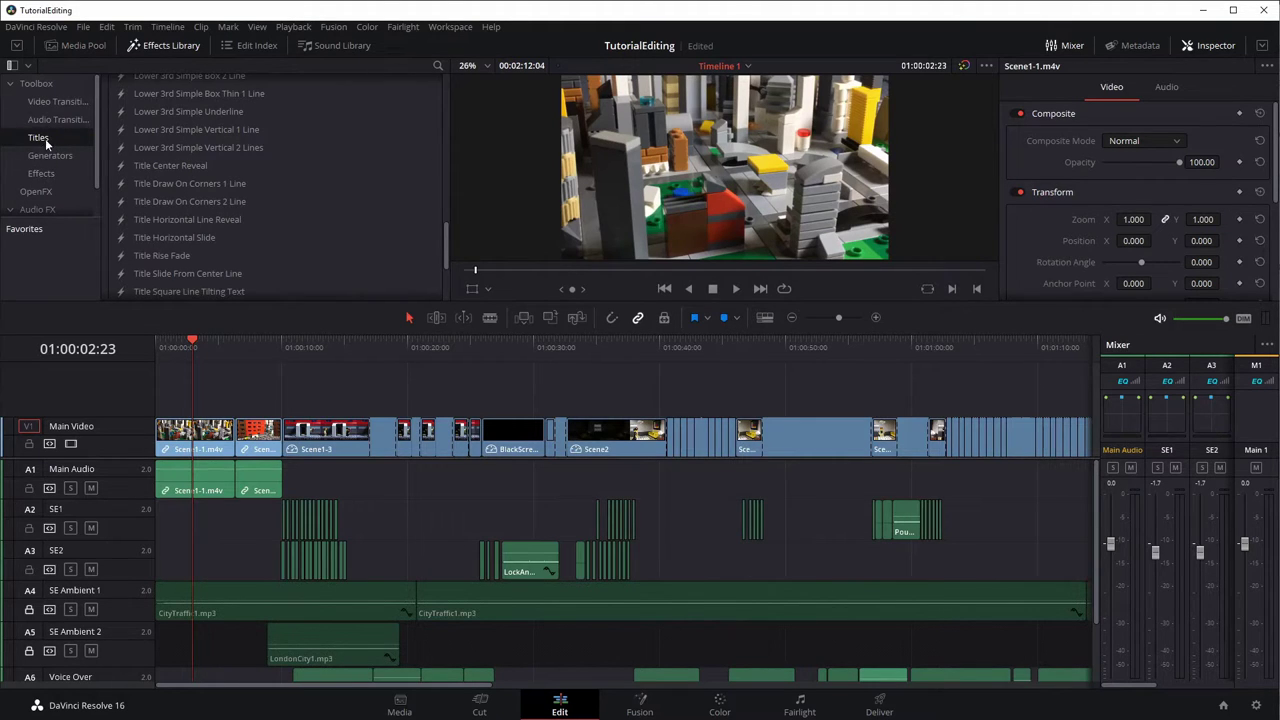
pyautogui.scroll(2, 354, 236)
pyautogui.scroll(8, 354, 236)
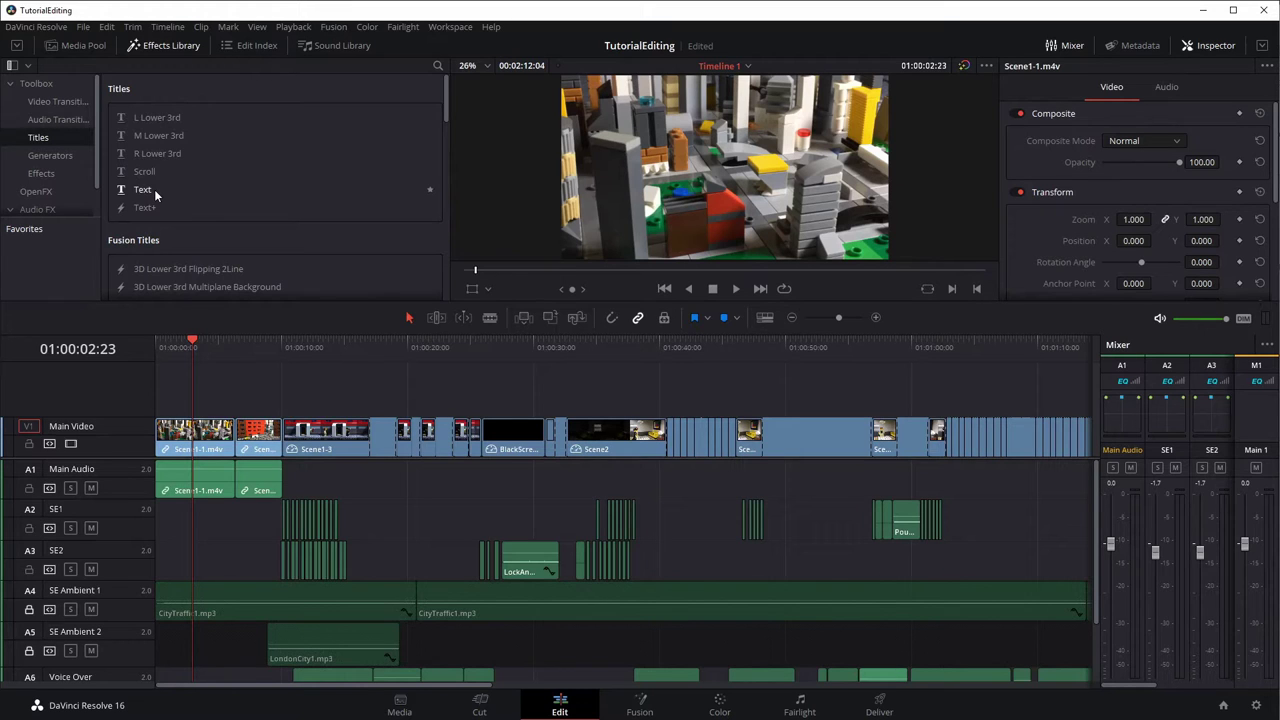
pyautogui.scroll(-5, 213, 253)
pyautogui.scroll(-4, 213, 253)
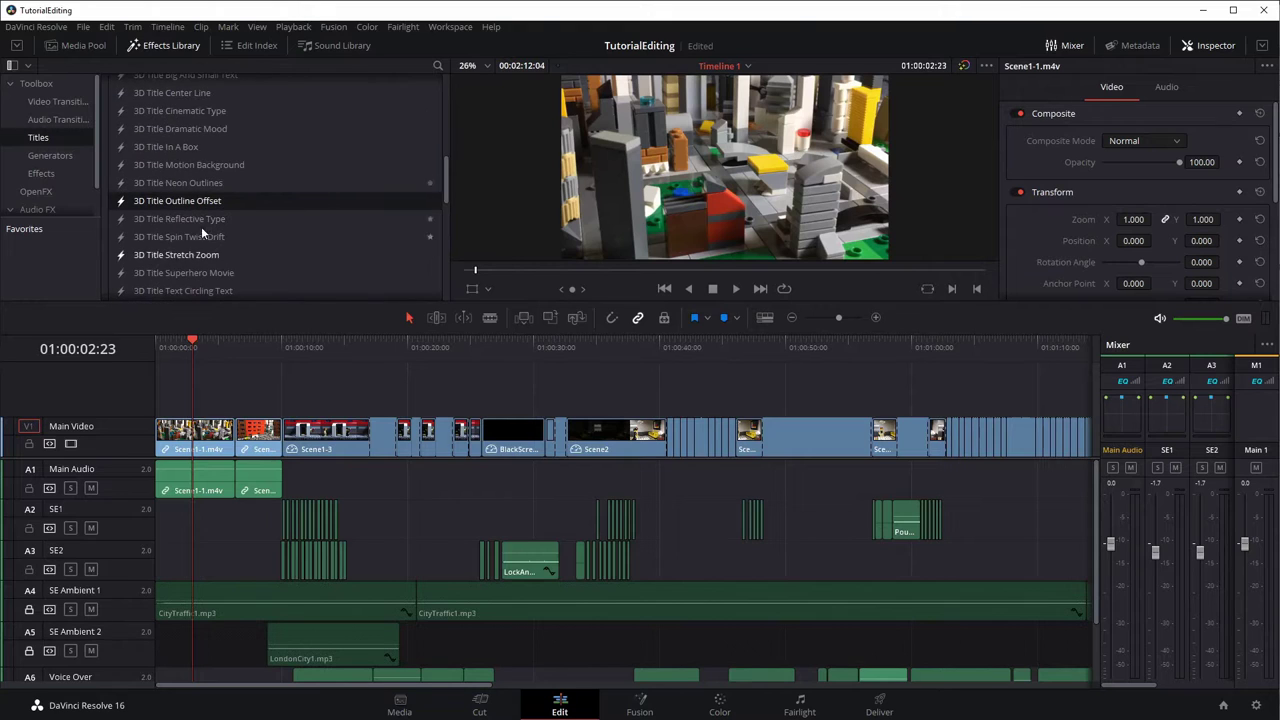
pyautogui.scroll(-3, 277, 216)
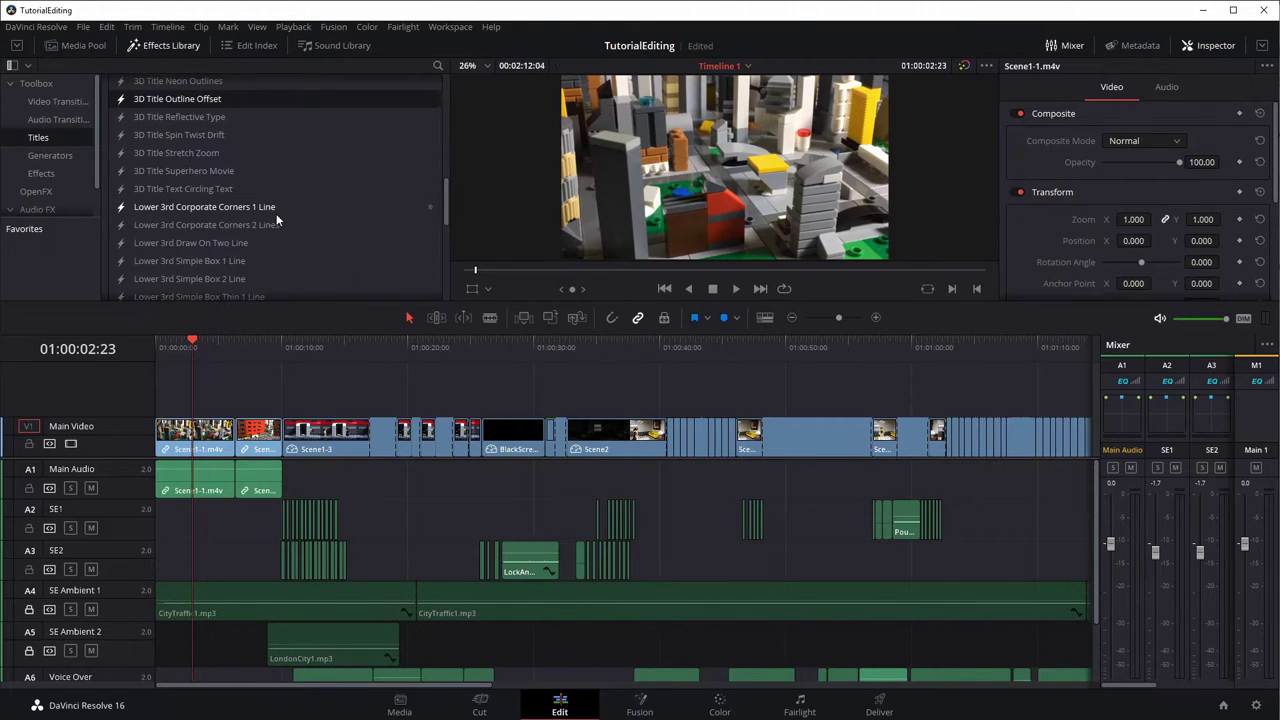
pyautogui.scroll(-4, 276, 213)
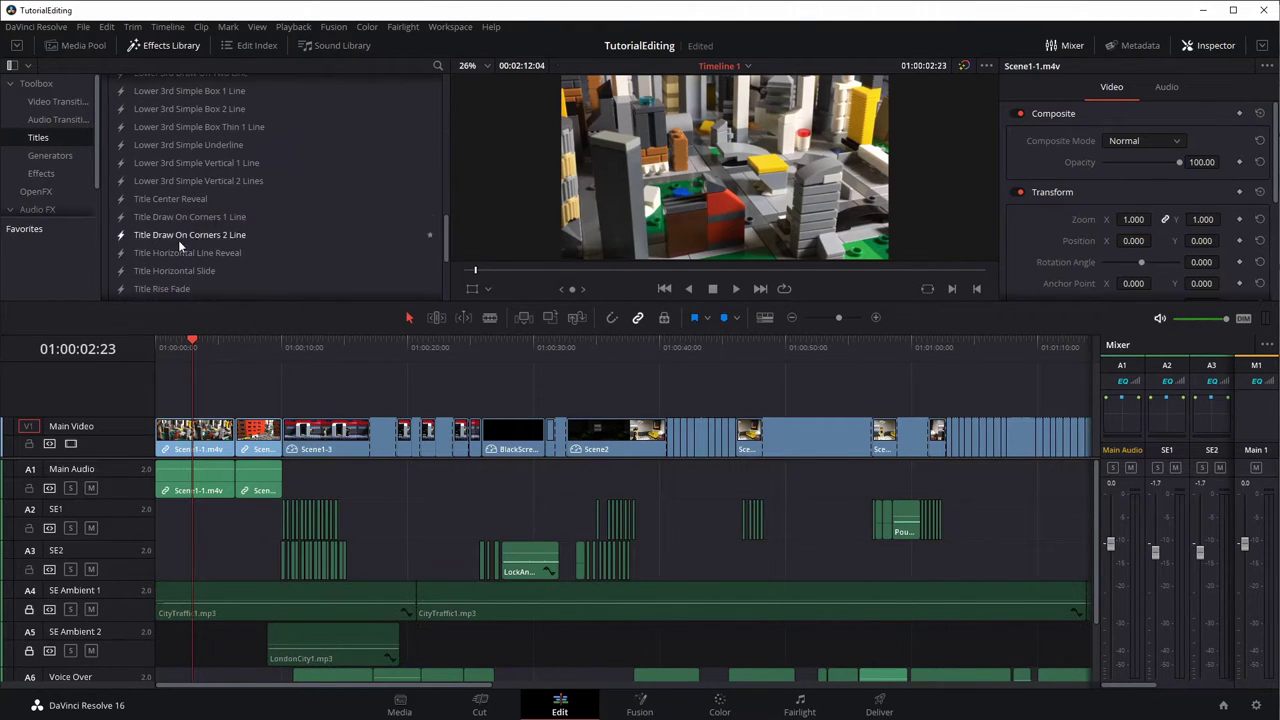
pyautogui.scroll(-1, 244, 236)
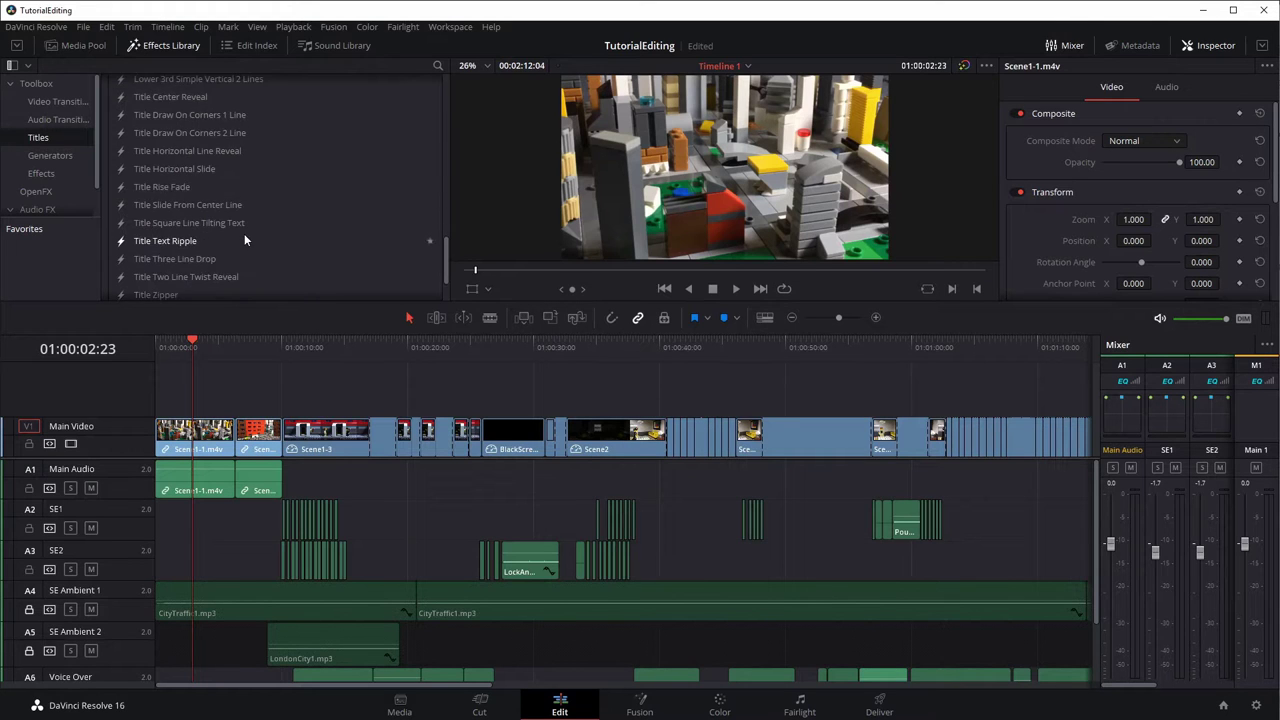
# Place the Title Horizontal Slide Fusion title on a new video track above Scene1-1.m4v at the start of the timeline
pyautogui.scroll(10, 244, 236)
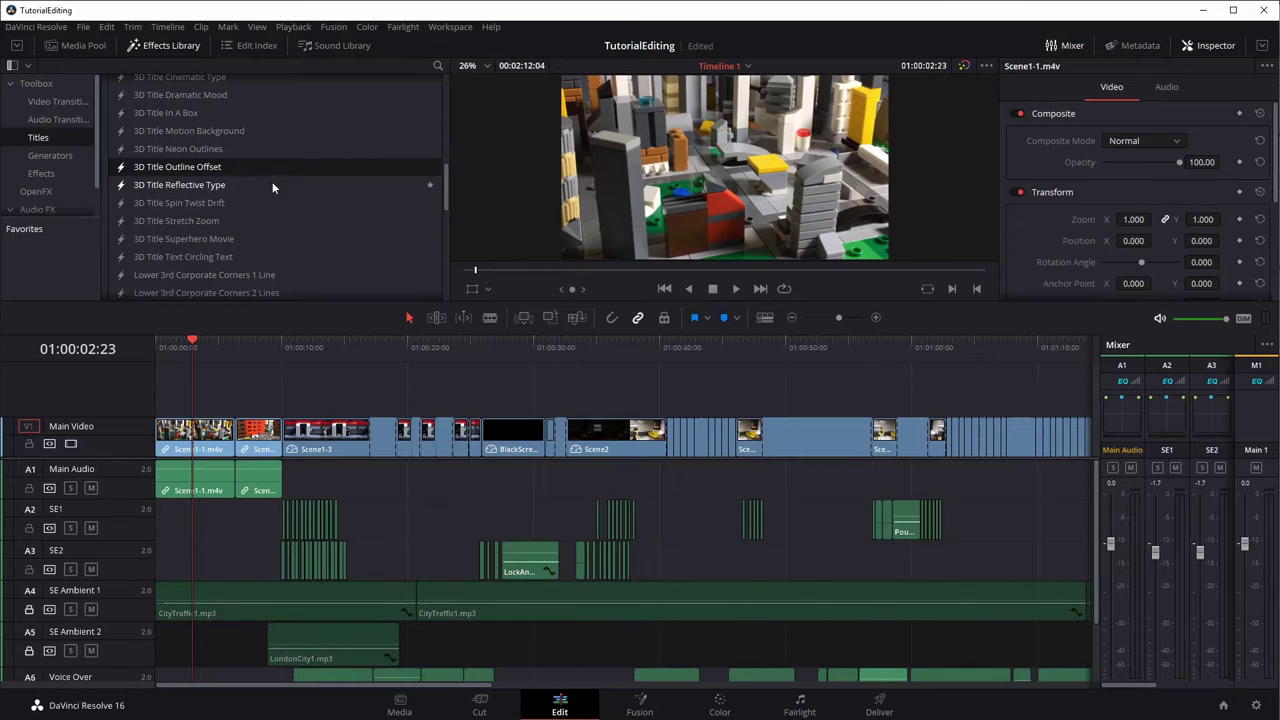
pyautogui.scroll(1, 281, 186)
pyautogui.scroll(-1, 281, 186)
pyautogui.scroll(-10, 281, 184)
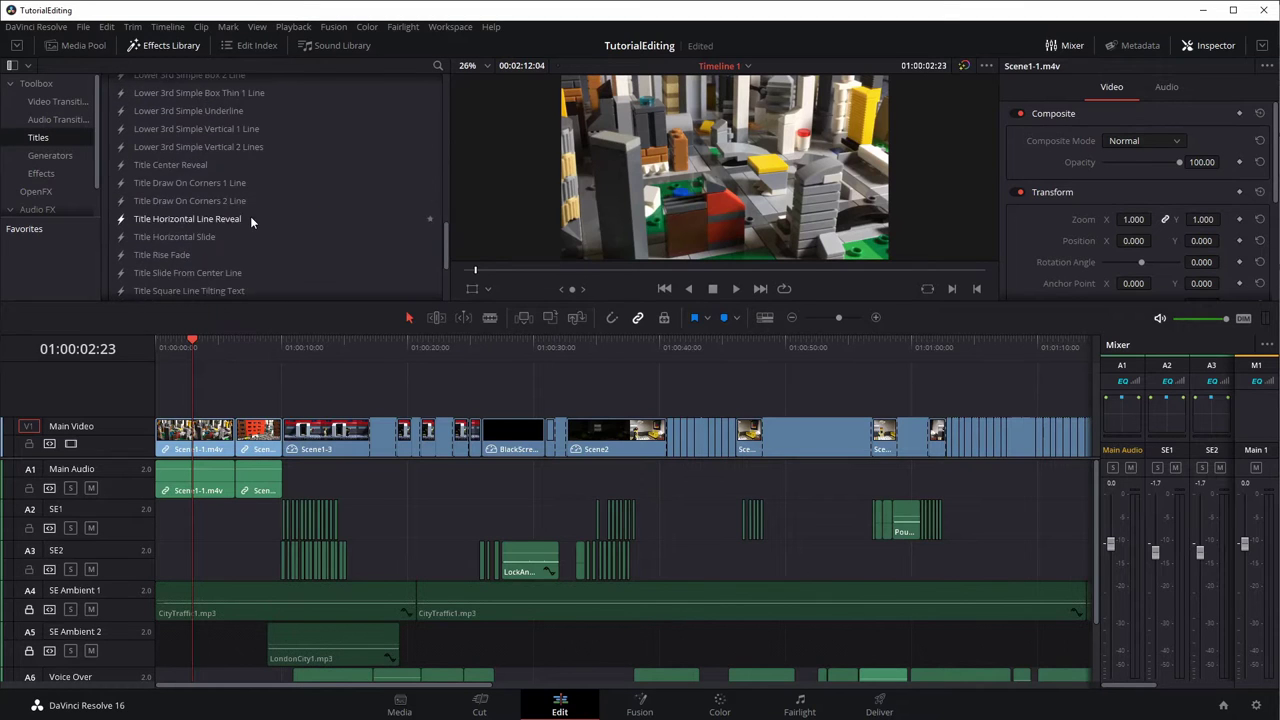
pyautogui.moveTo(173, 168); pyautogui.dragTo(178, 403)
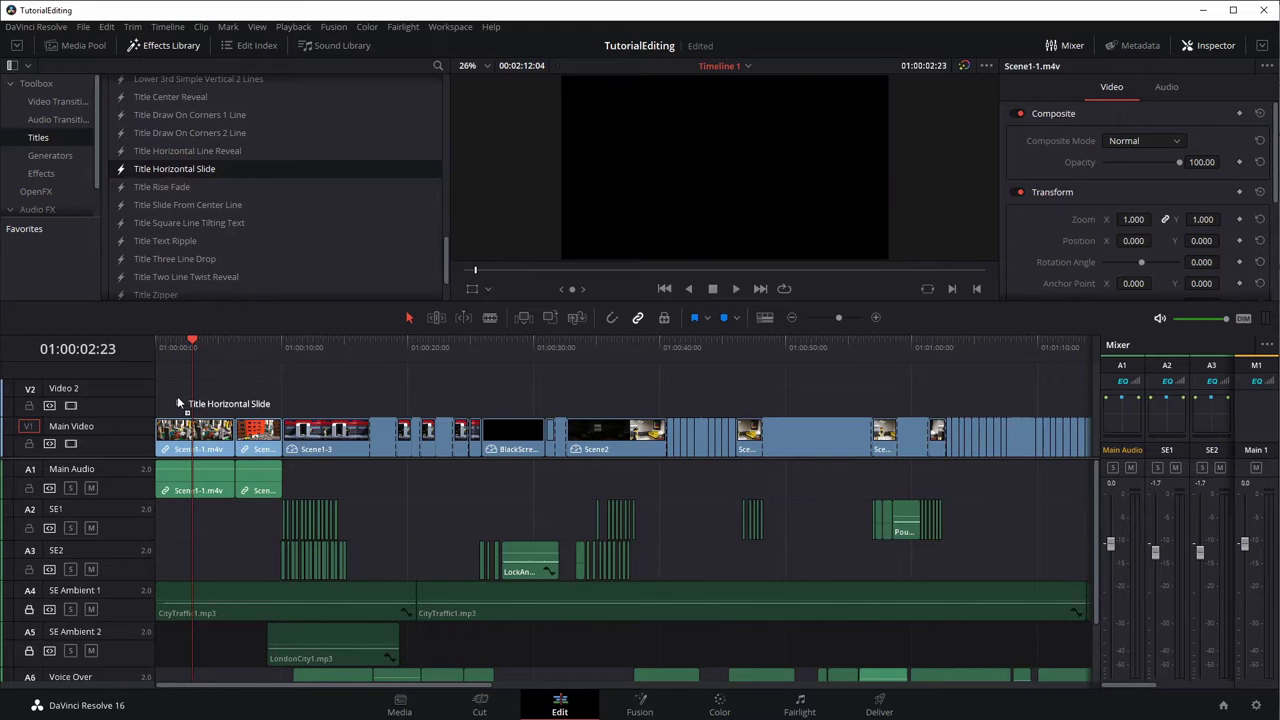
pyautogui.moveTo(178, 403); pyautogui.dragTo(158, 410)
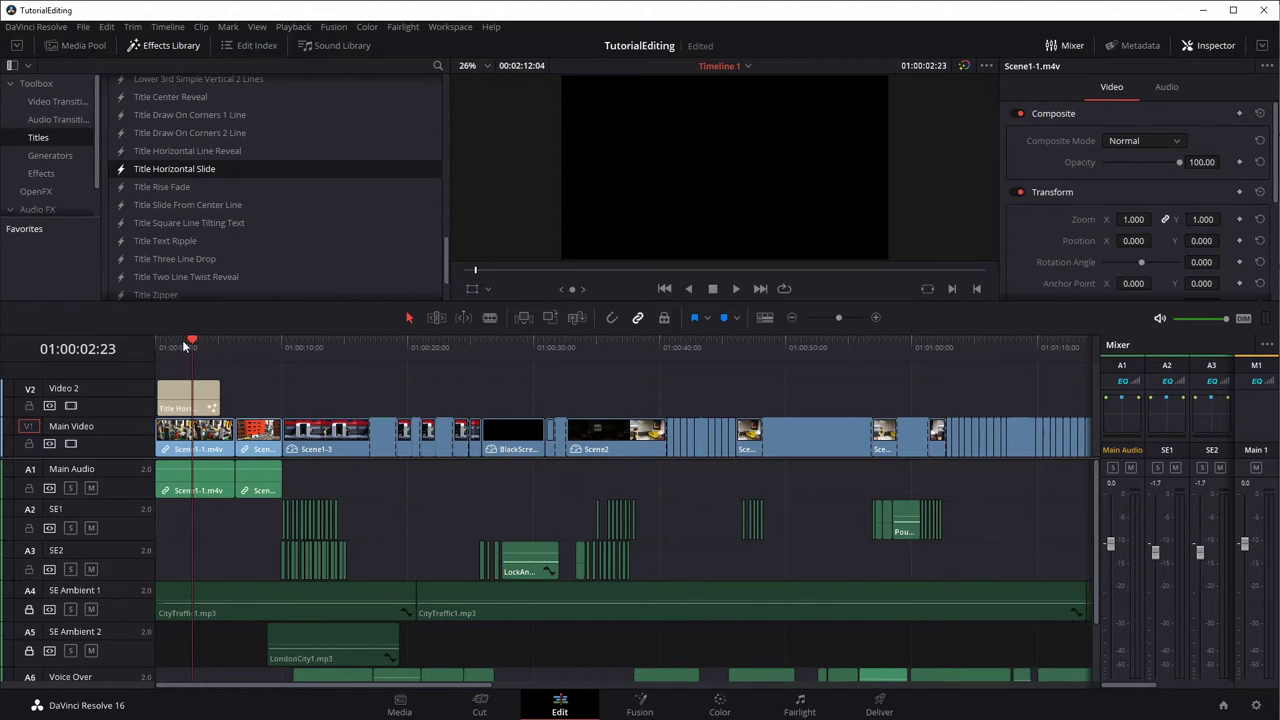
# Look at the proxy mode choices and preview the title animation from the start of the timeline
pyautogui.click(156, 343)
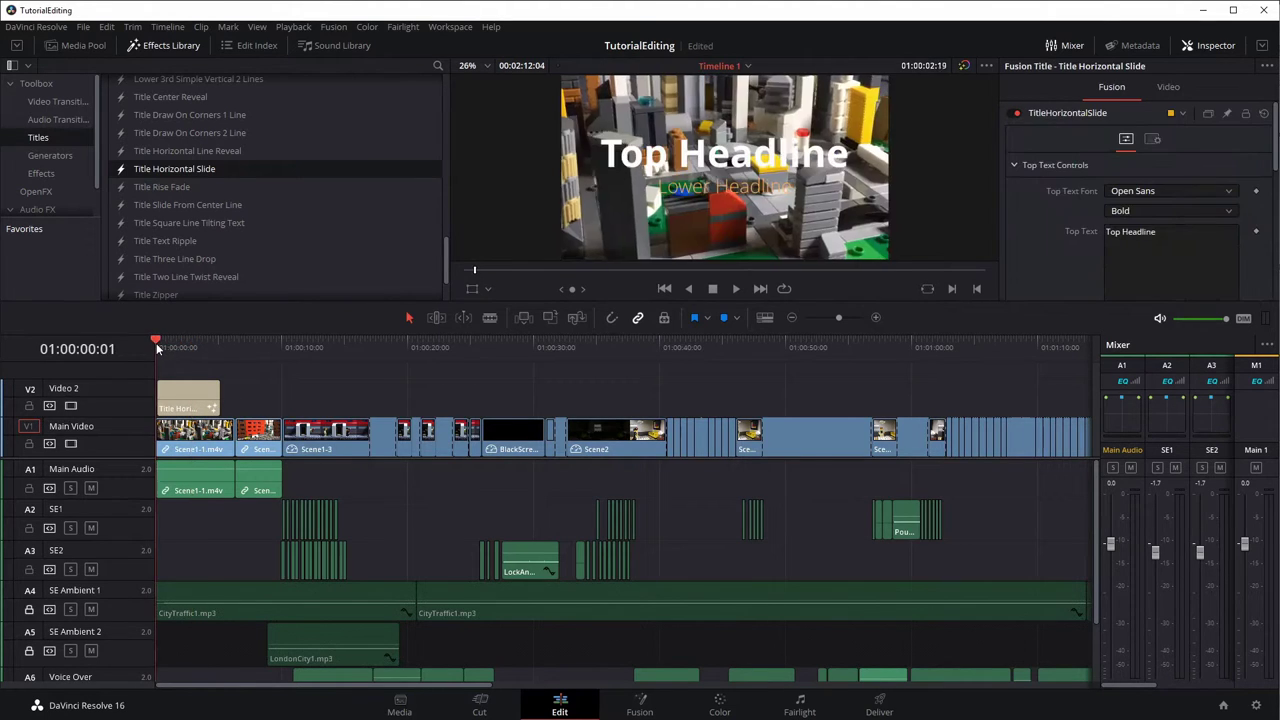
pyautogui.click(333, 27)
pyautogui.moveTo(293, 27)
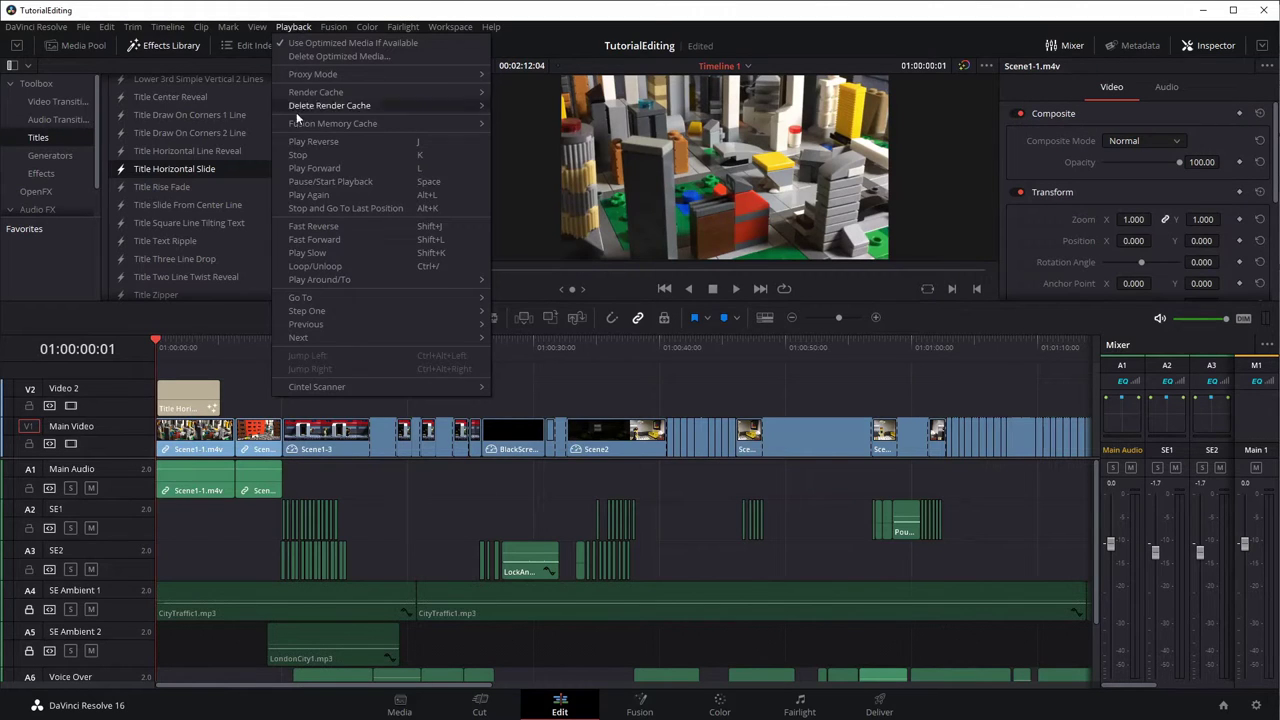
pyautogui.moveTo(360, 125)
pyautogui.moveTo(470, 75)
pyautogui.click(550, 177)
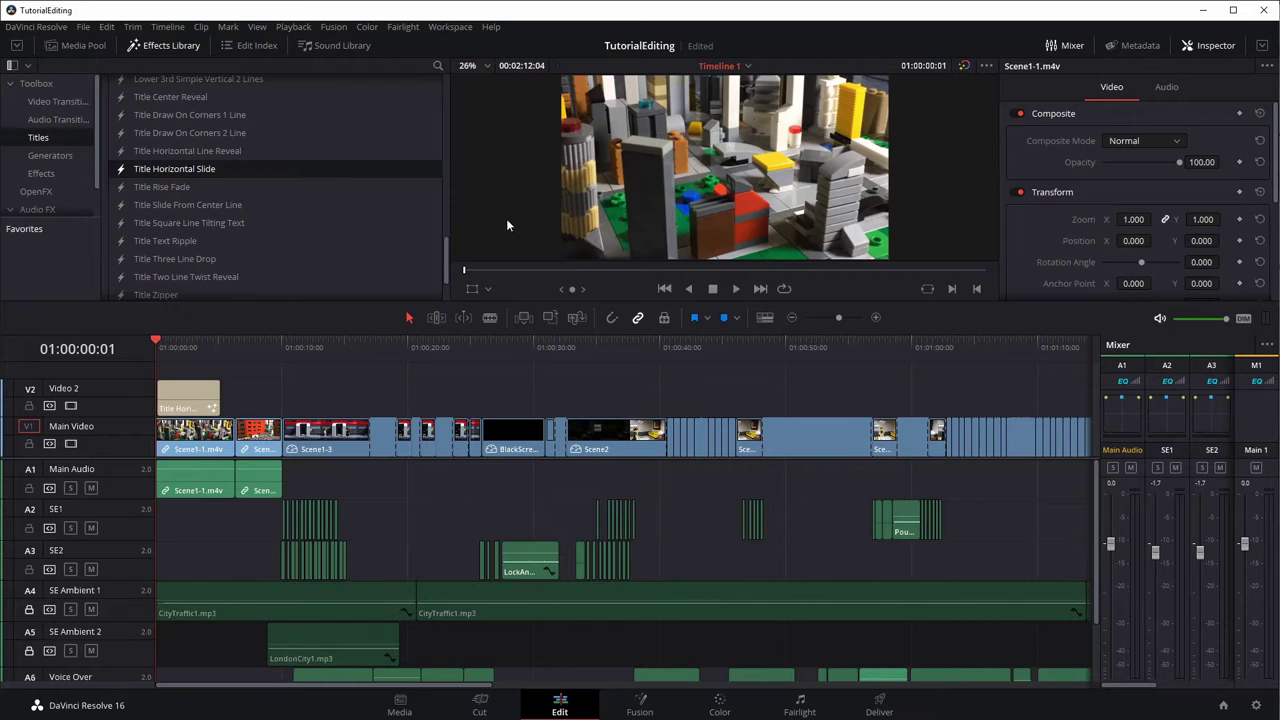
pyautogui.press('space')
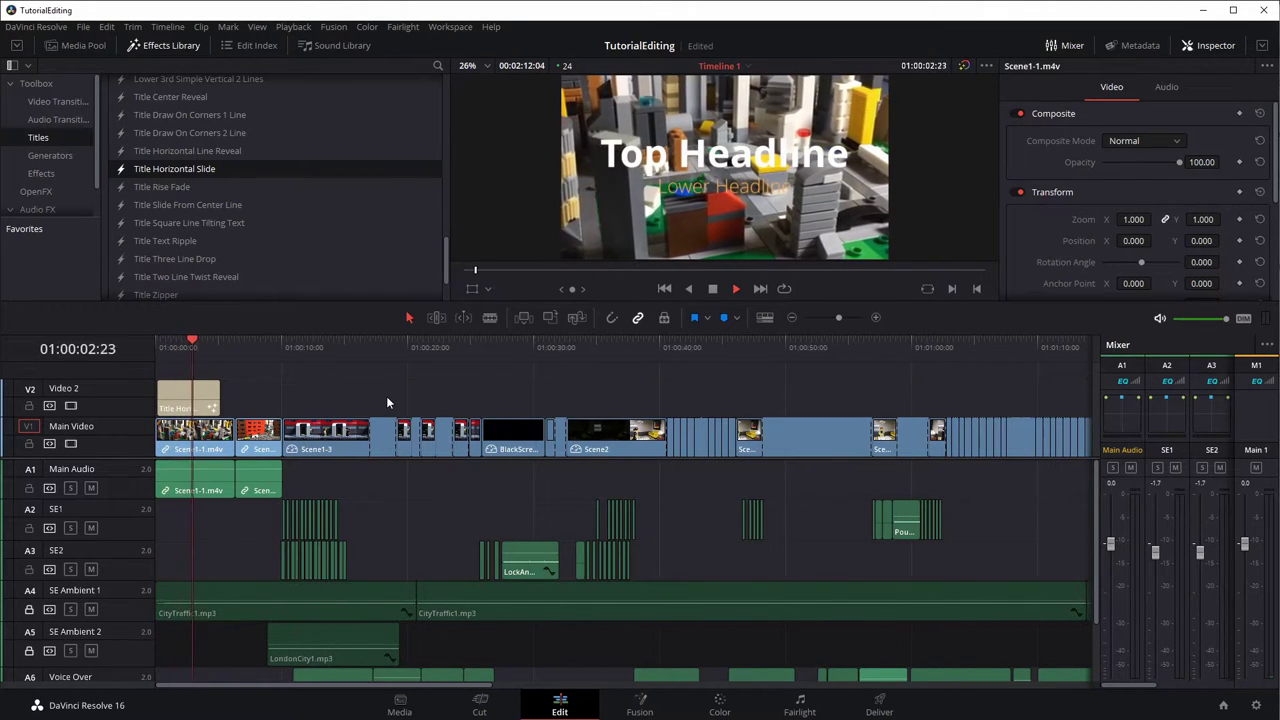
pyautogui.press('space')
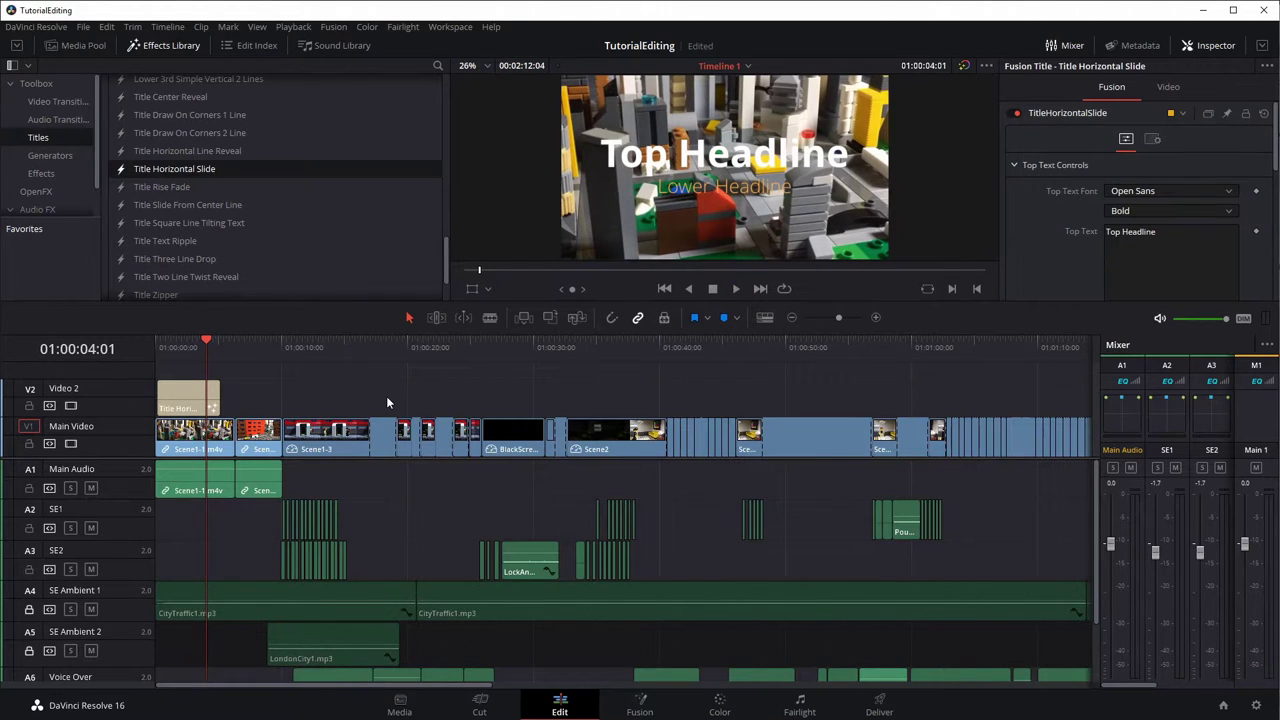
# Open the title in the Fusion page and select the TitleHorizontalSlide node to show its controls
pyautogui.click(645, 710)
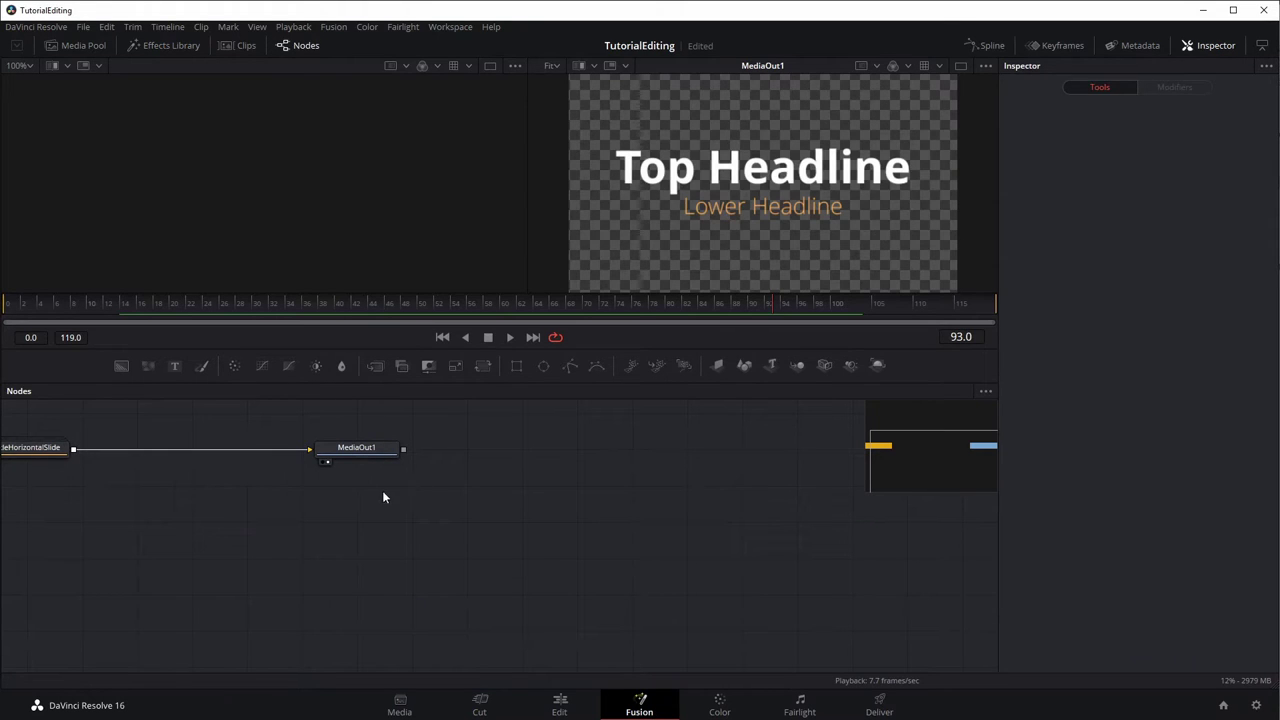
pyautogui.moveTo(895, 493); pyautogui.dragTo(900, 445)
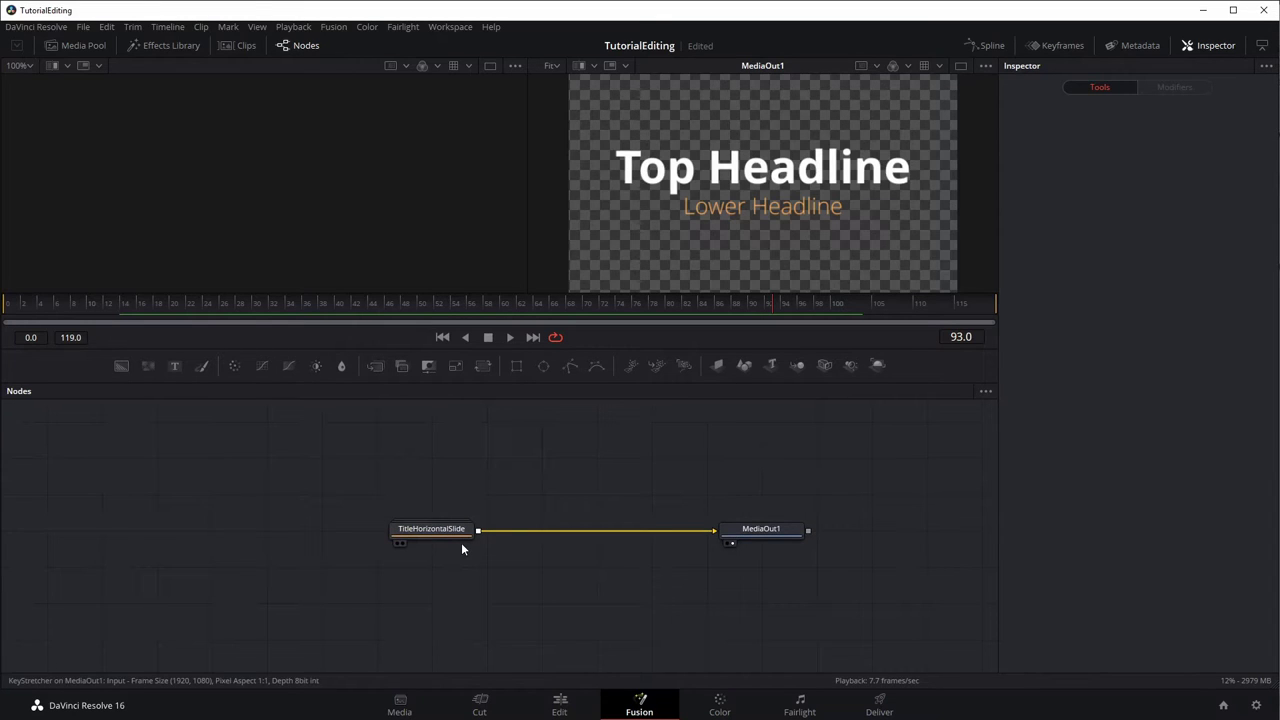
pyautogui.moveTo(461, 544)
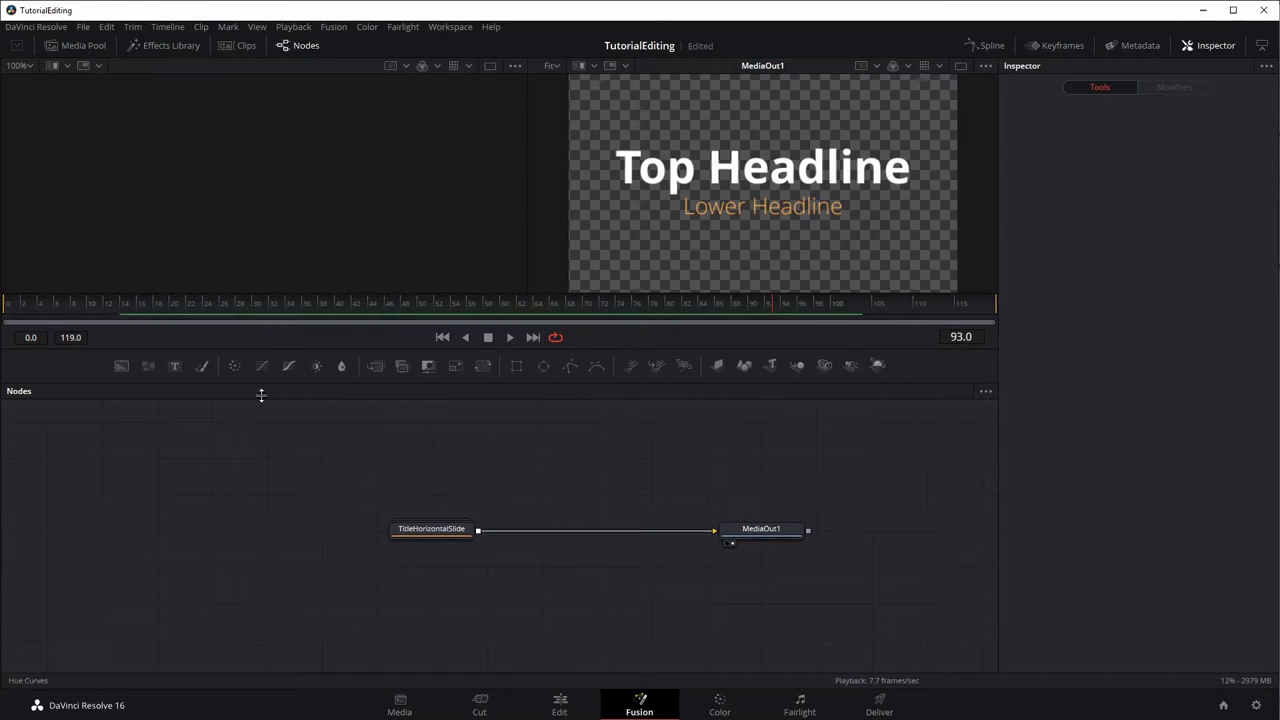
pyautogui.click(429, 530)
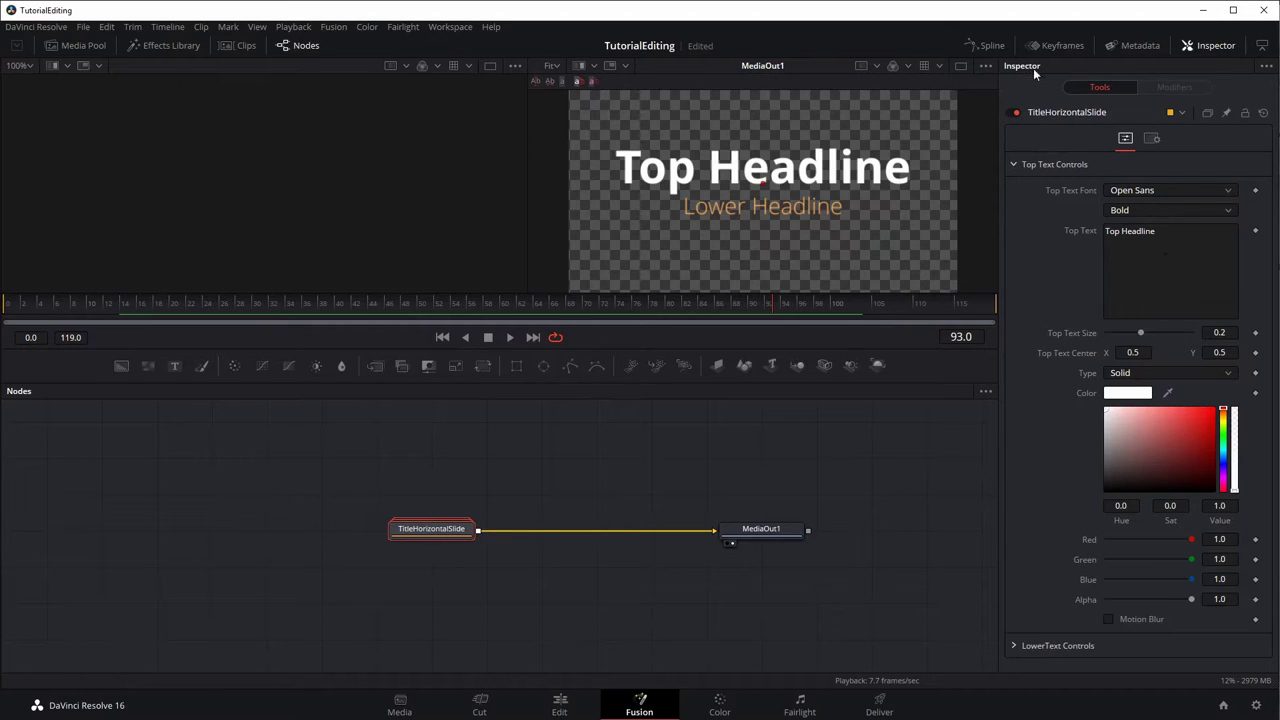
# Replace the title's top text with "The" and collapse its top text controls
pyautogui.click(1014, 164)
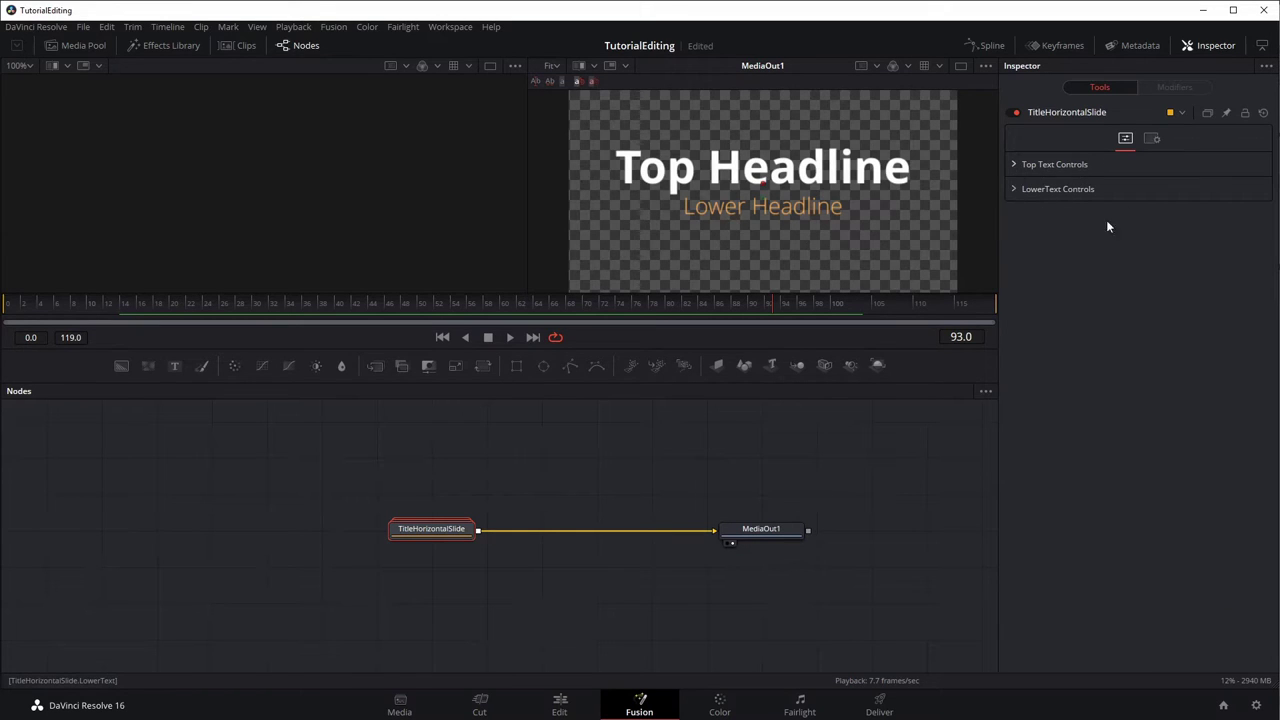
pyautogui.click(1013, 189)
pyautogui.click(1010, 188)
pyautogui.click(1014, 164)
pyautogui.click(1168, 232)
pyautogui.moveTo(1168, 232); pyautogui.dragTo(1102, 230)
pyautogui.write('The')
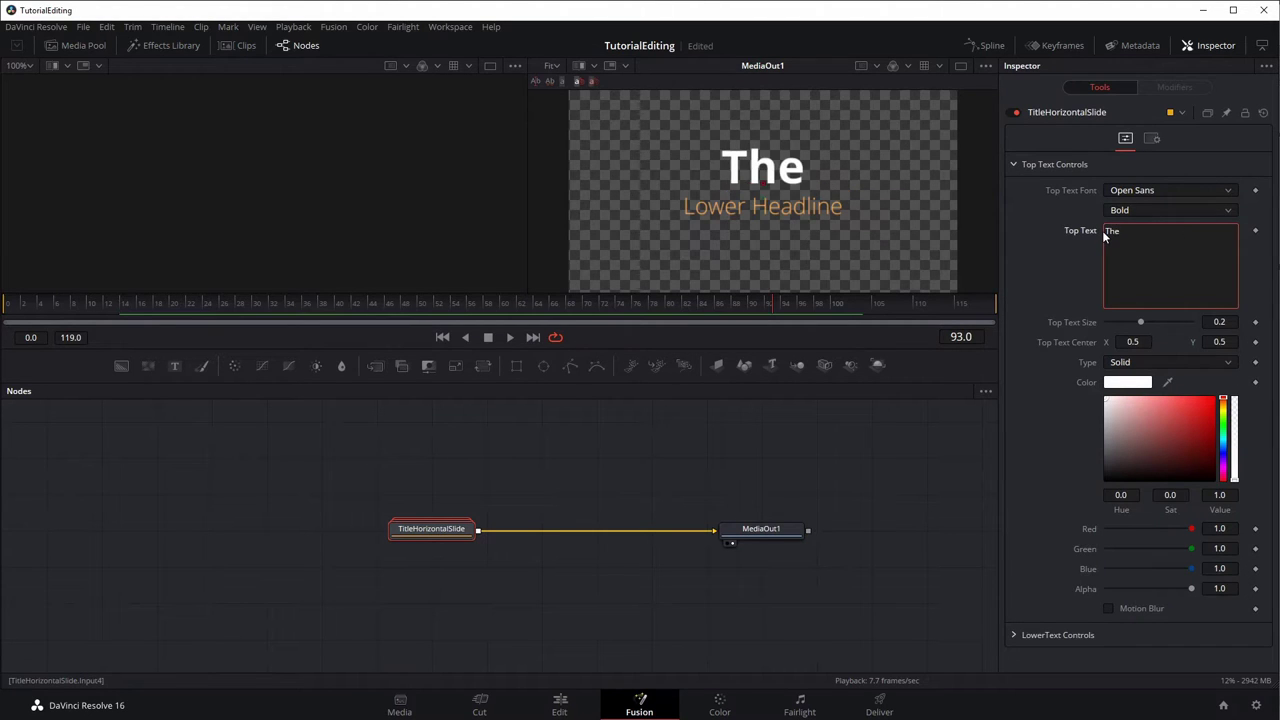
pyautogui.click(1015, 165)
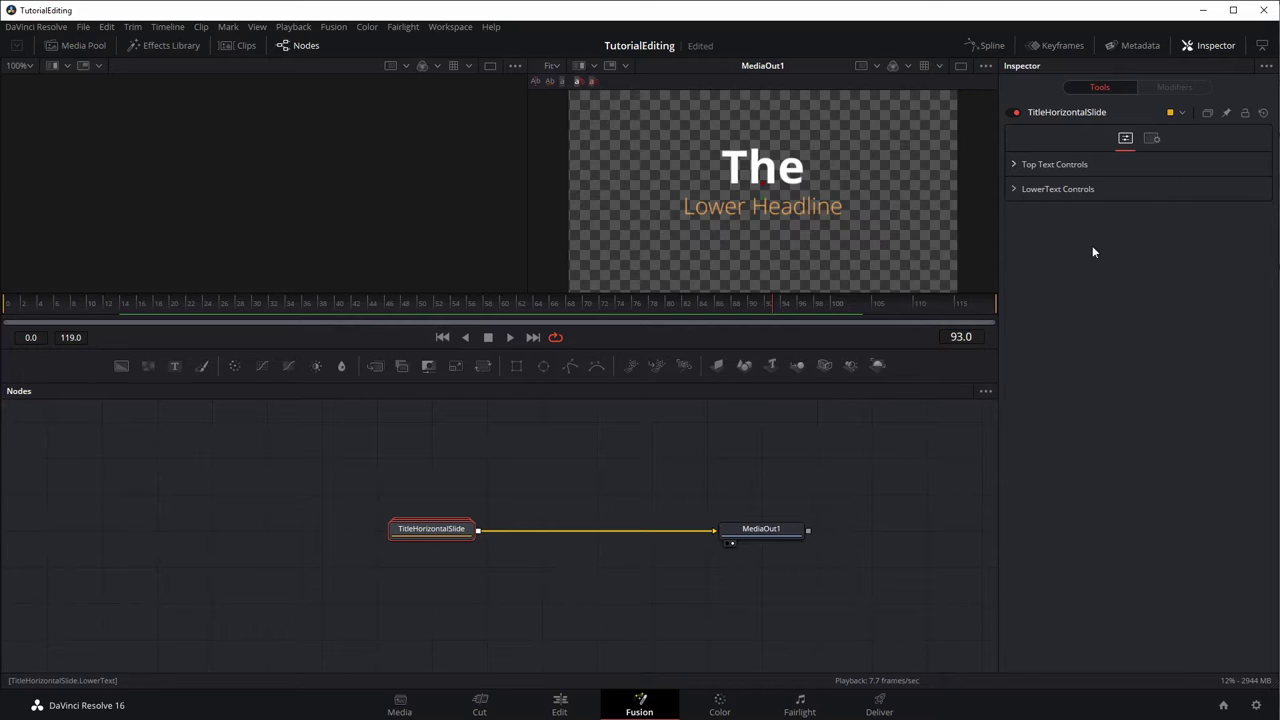
# Replace the title's lower text with "Painting" and collapse its lower text controls
pyautogui.click(1058, 189)
pyautogui.click(1158, 255)
pyautogui.moveTo(1158, 255); pyautogui.dragTo(1096, 256)
pyautogui.write('Painting')
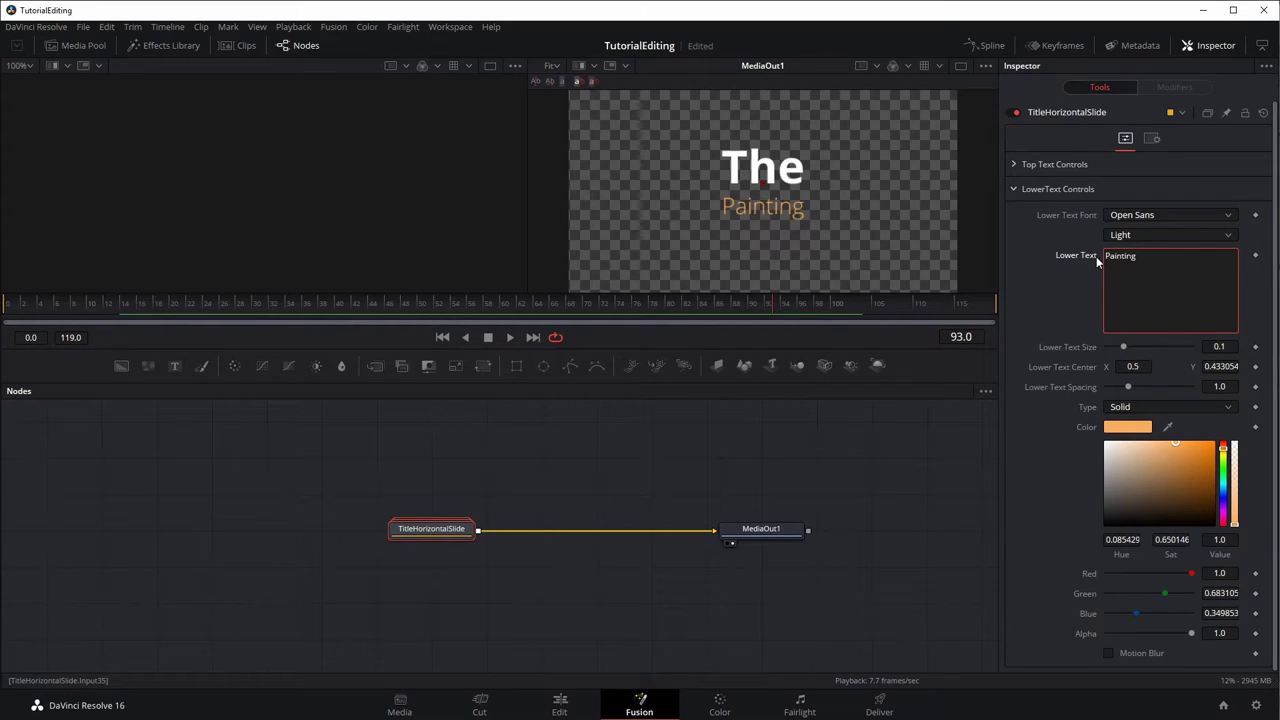
pyautogui.click(1013, 188)
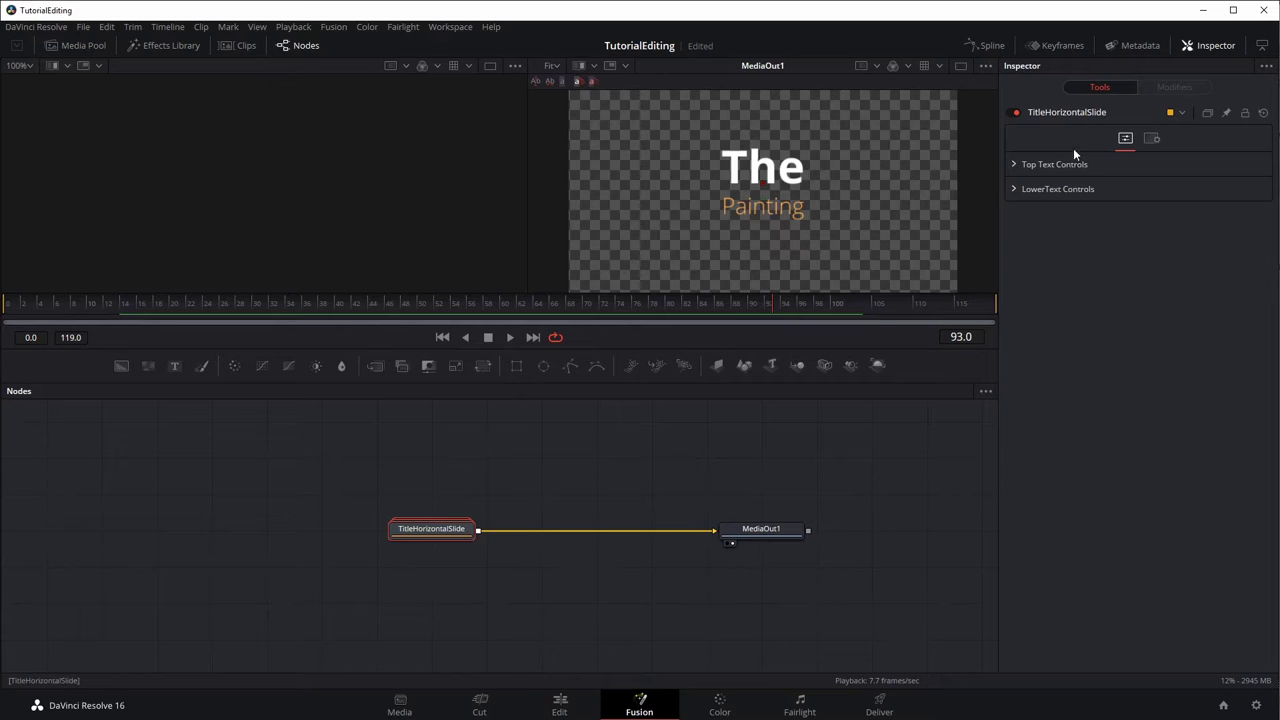
# Return to the Edit page and play back the reworded title from the start of the timeline
pyautogui.click(558, 705)
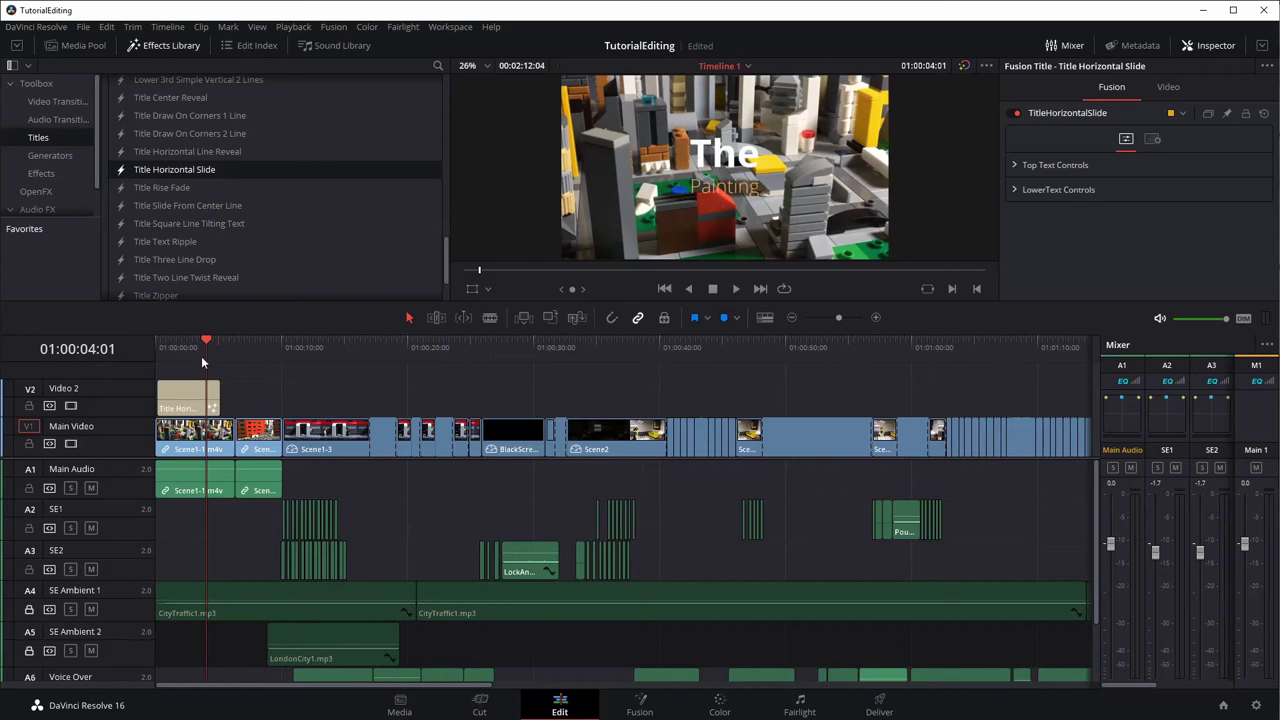
pyautogui.moveTo(201, 350); pyautogui.dragTo(155, 342)
pyautogui.press('space')
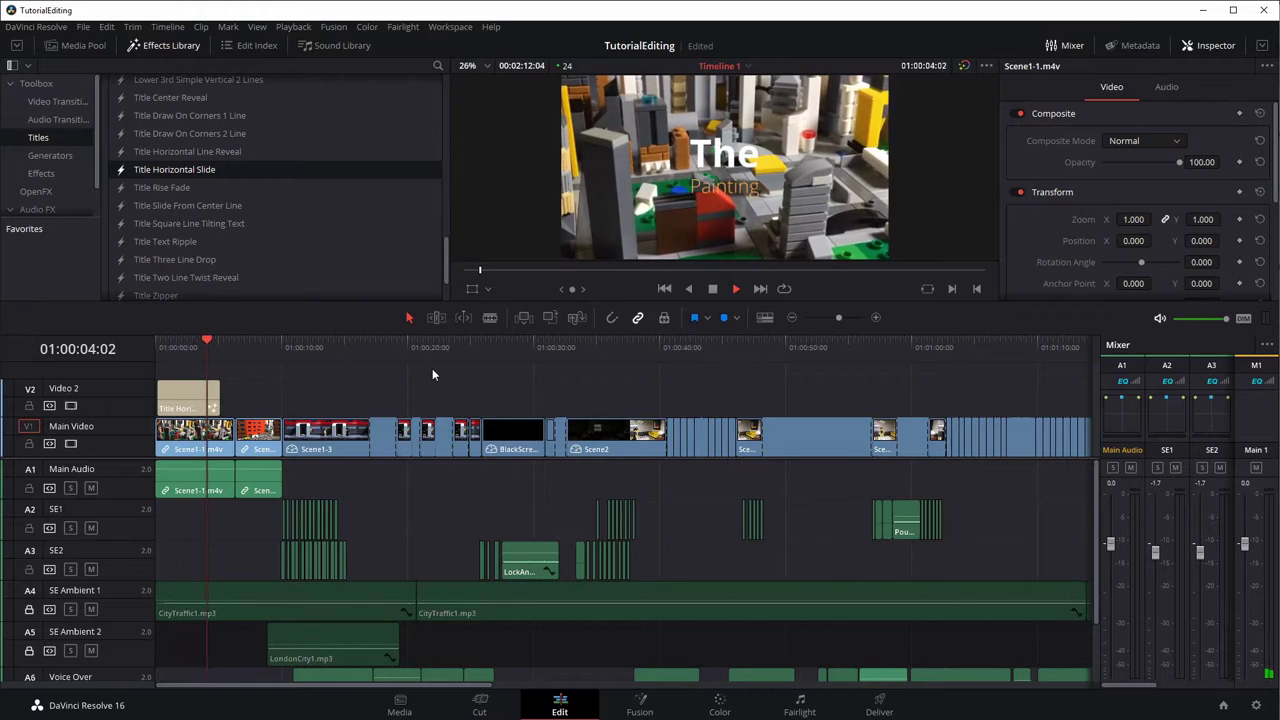
pyautogui.press('space')
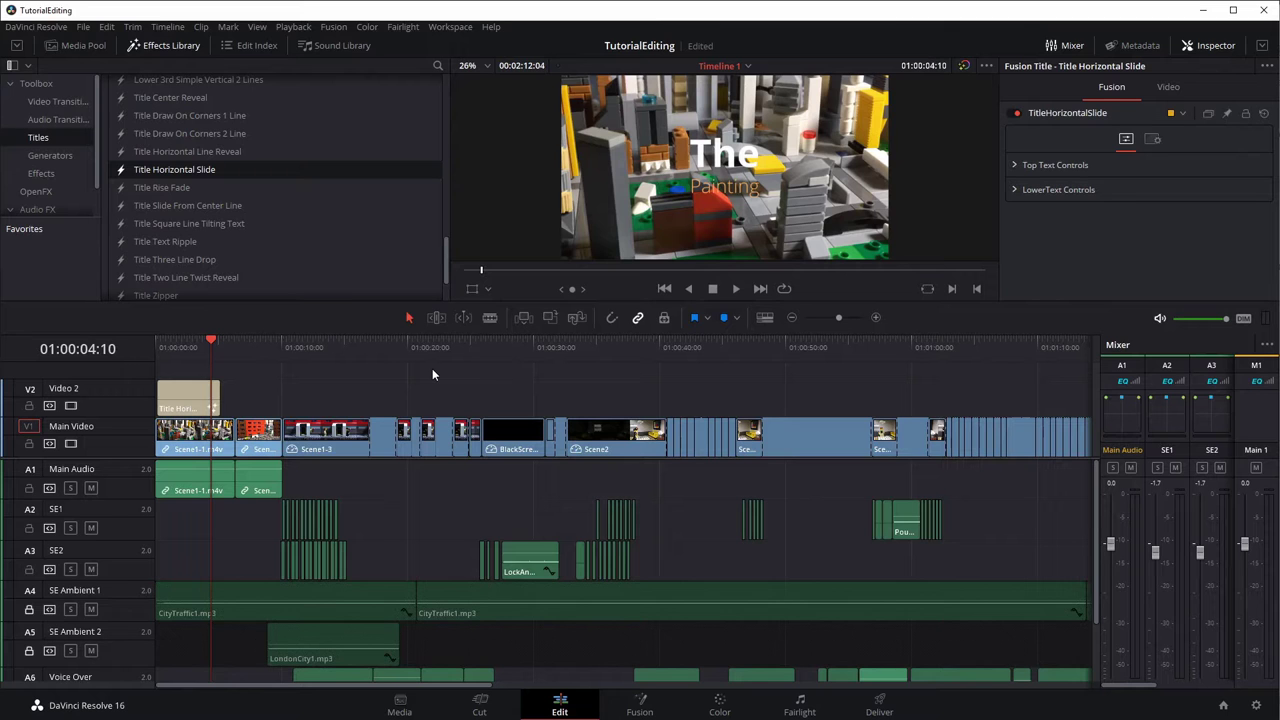
# Check the restyled title in the Fusion page, and play it on the edit timeline from the title clip's start
pyautogui.click(640, 703)
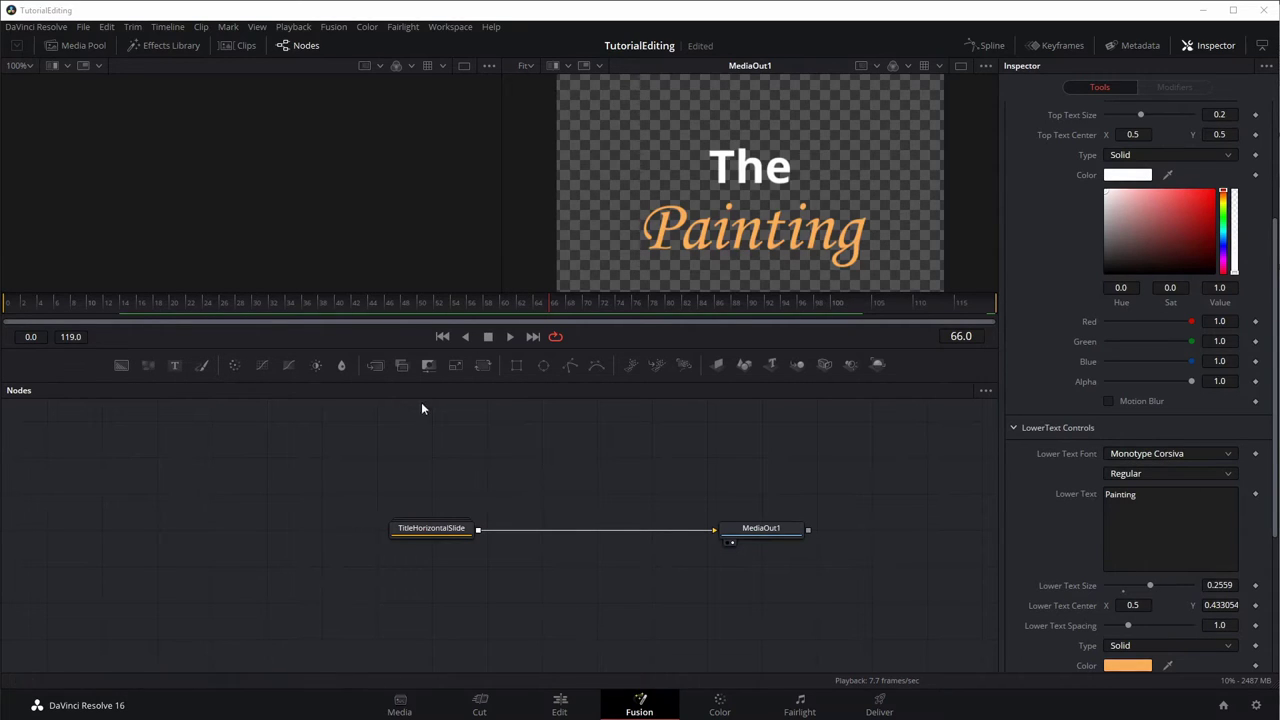
pyautogui.hotkey('shift', '4')
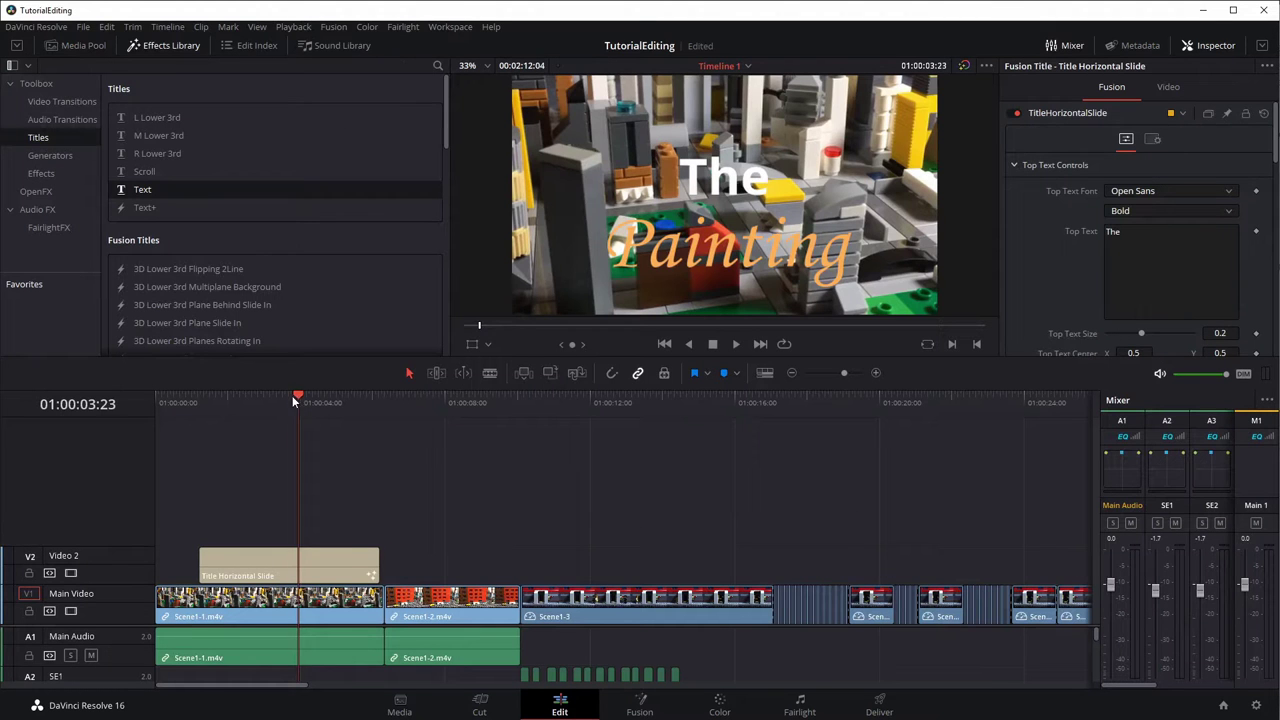
pyautogui.moveTo(292, 395); pyautogui.dragTo(197, 396)
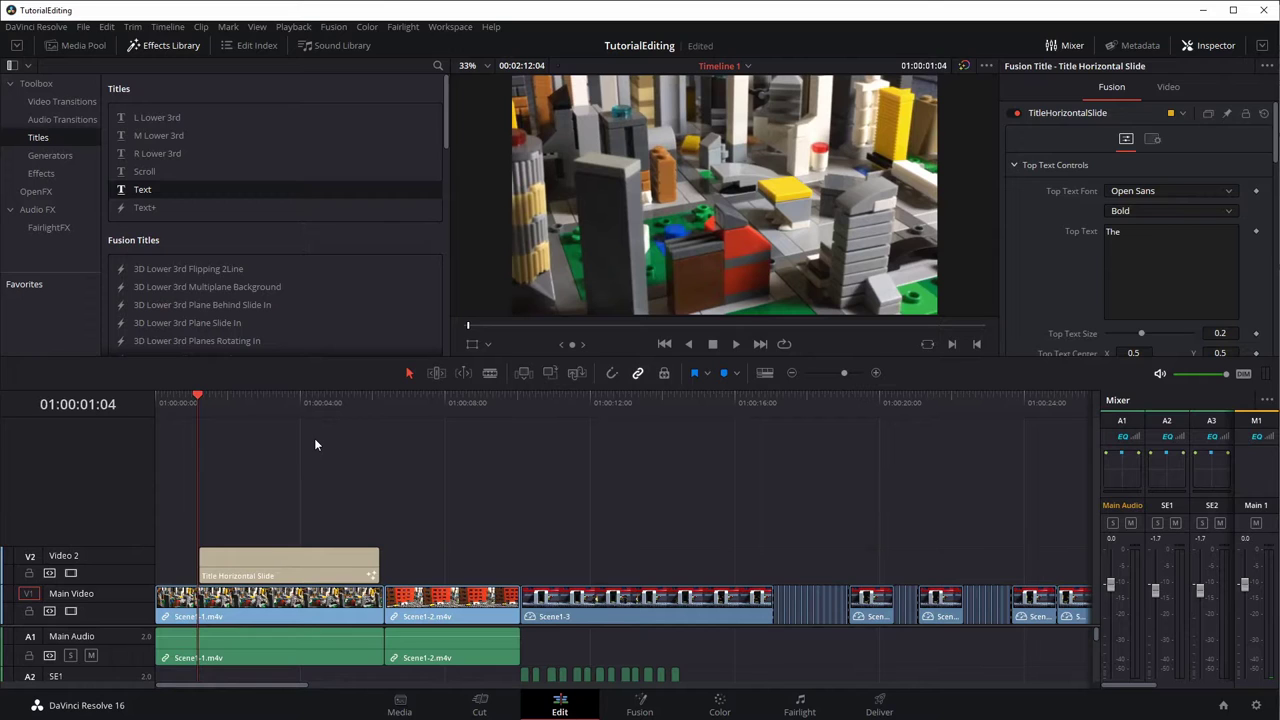
pyautogui.press('space')
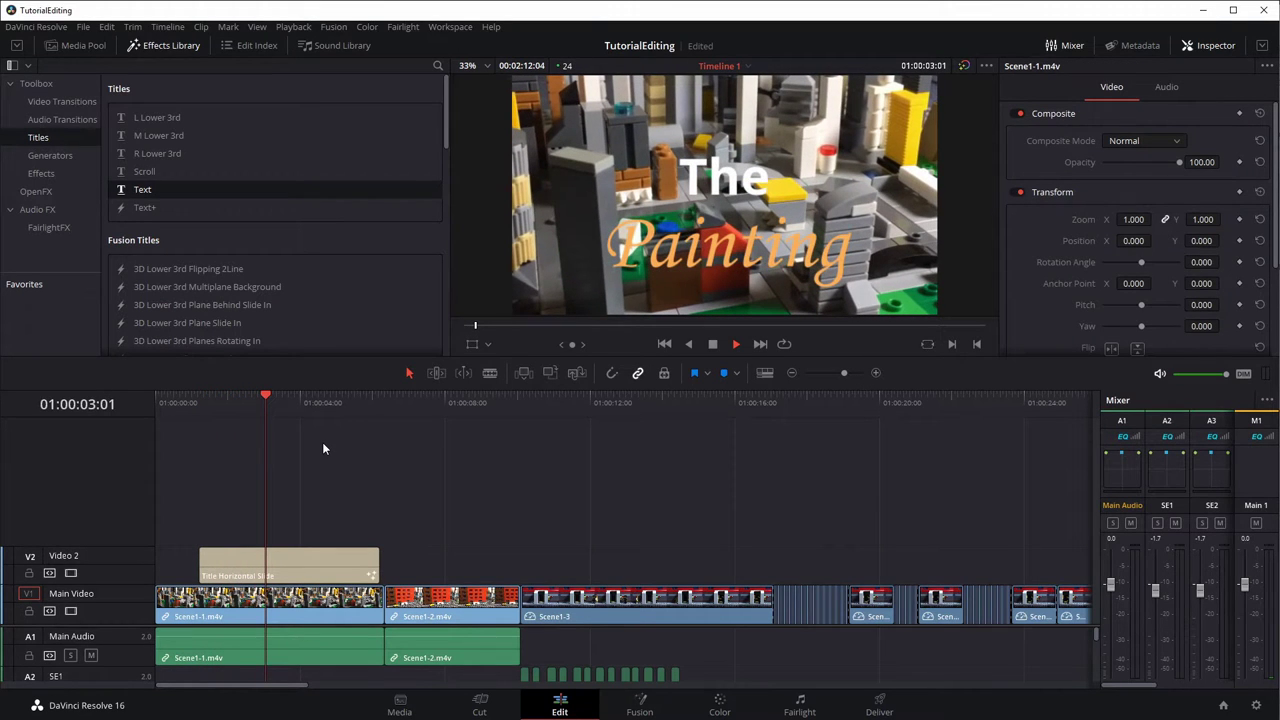
pyautogui.press('space')
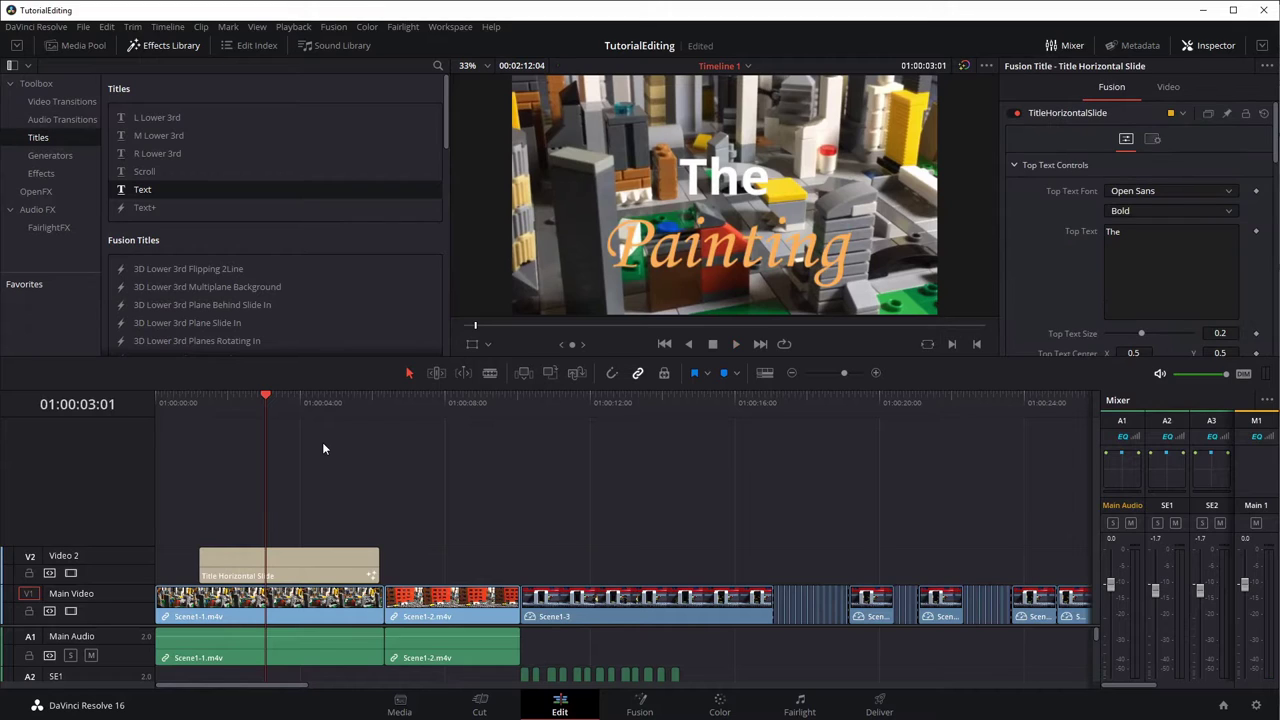
# Try deleting the Title Horizontal Slide clip from the Video 2 track, and undo the deletion
pyautogui.moveTo(369, 554)
pyautogui.click(316, 553)
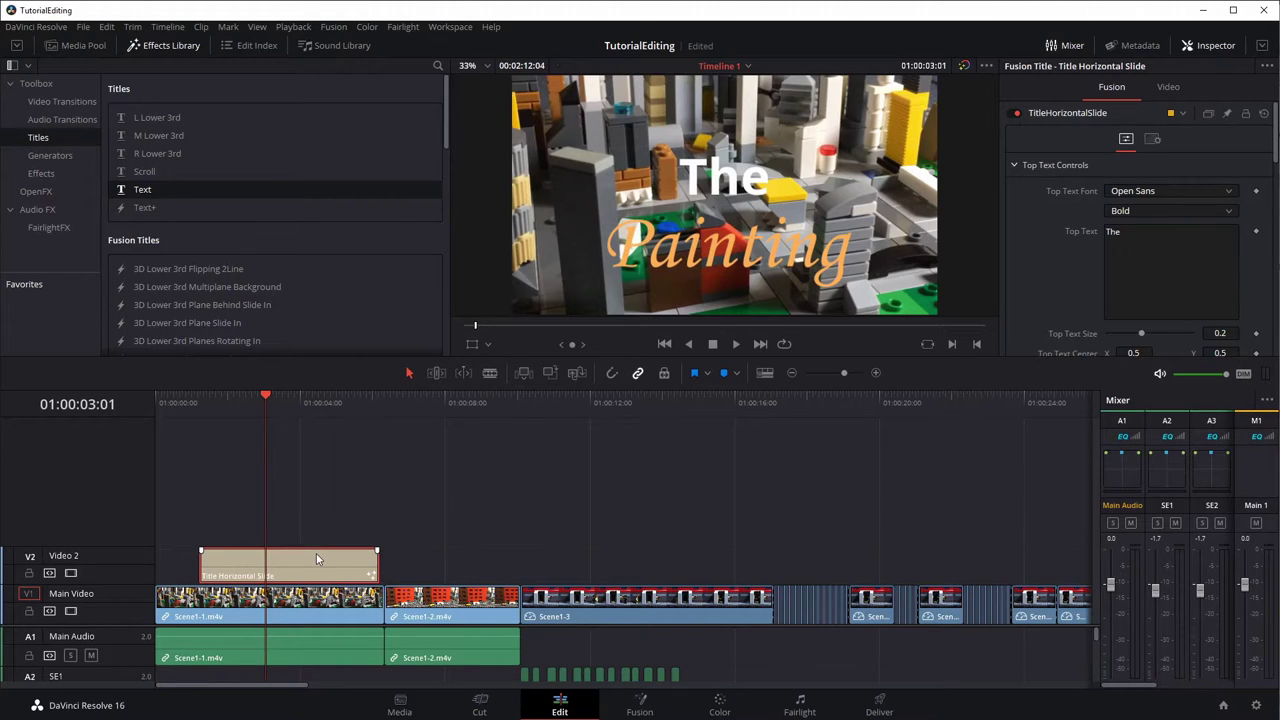
pyautogui.press('Delete')
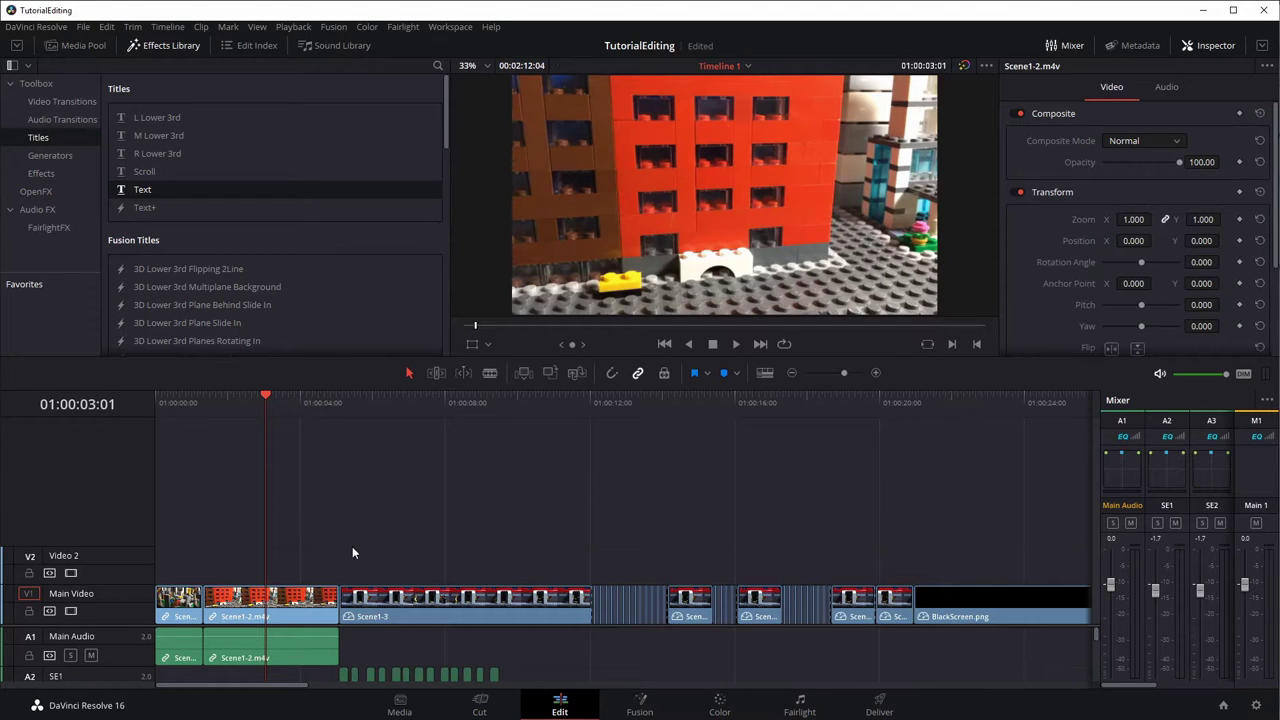
pyautogui.hotkey('ctrl', 'z')
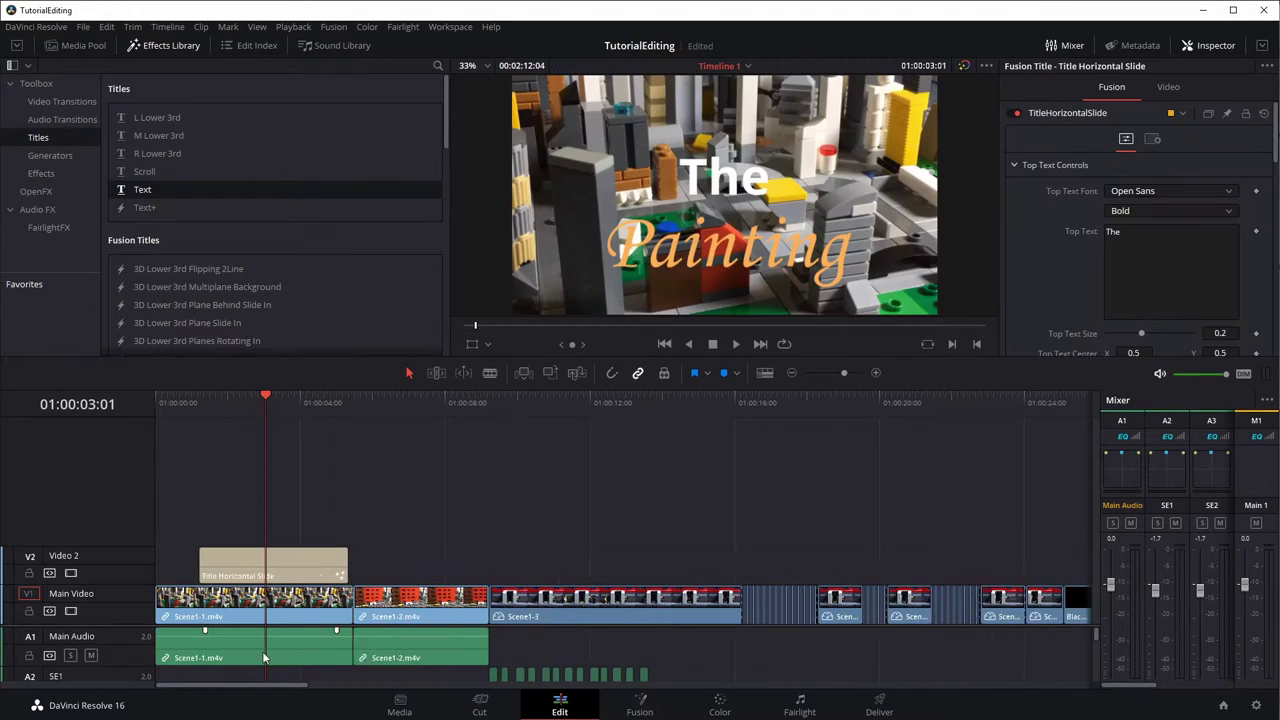
# Delete the Title Horizontal Slide clip from Video 2 and place a plain Text title there over the opening scene
pyautogui.click(301, 568)
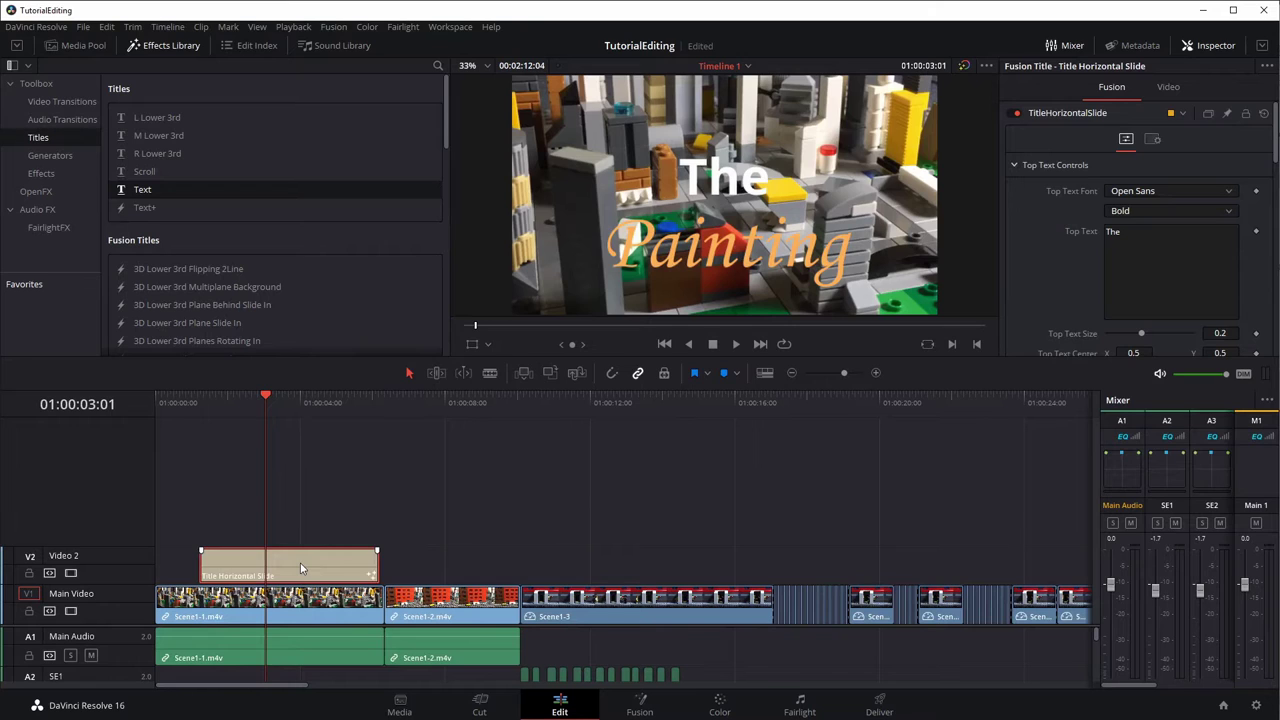
pyautogui.press('Delete')
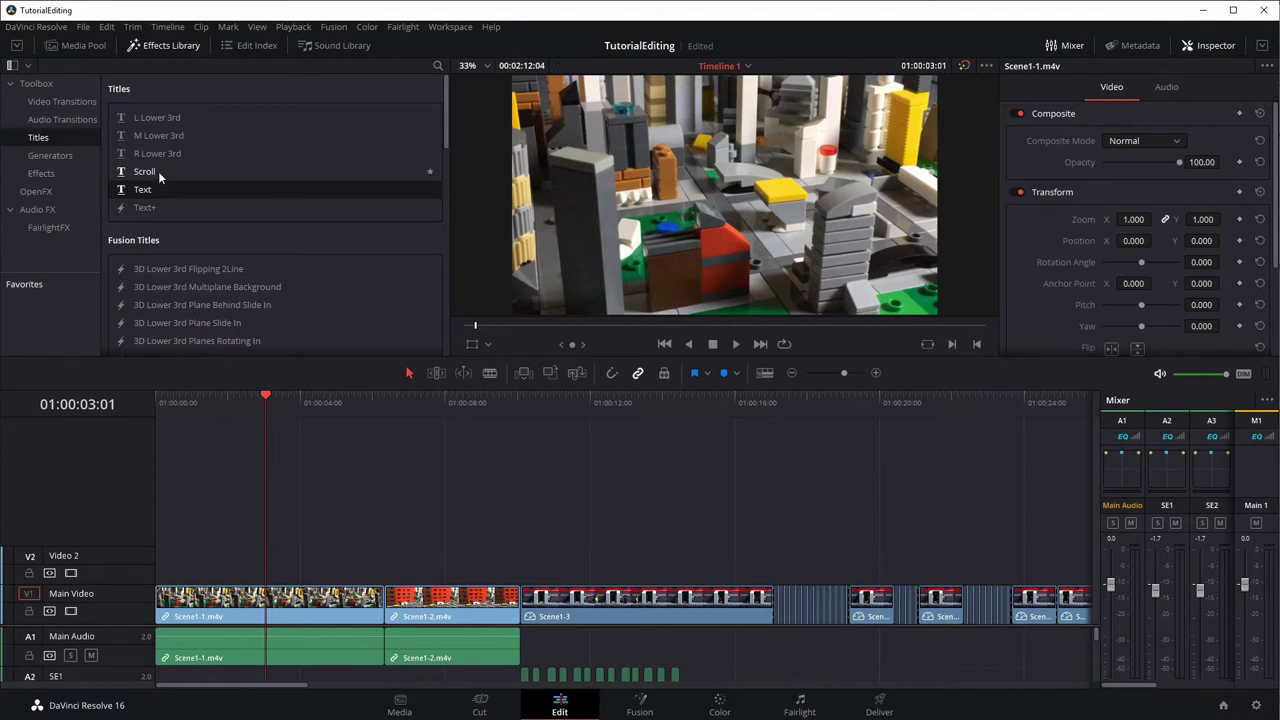
pyautogui.moveTo(158, 191); pyautogui.dragTo(220, 567)
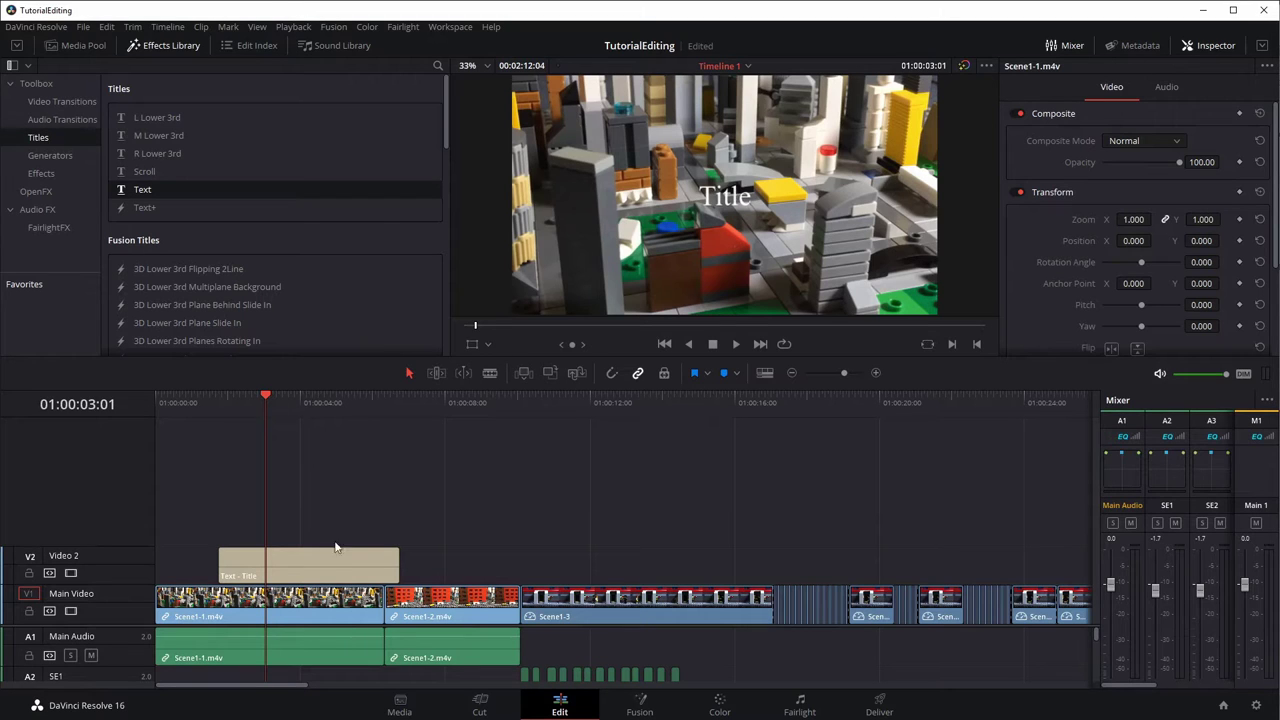
# Replace the new Text title's default wording with "The Painting"
pyautogui.click(315, 567)
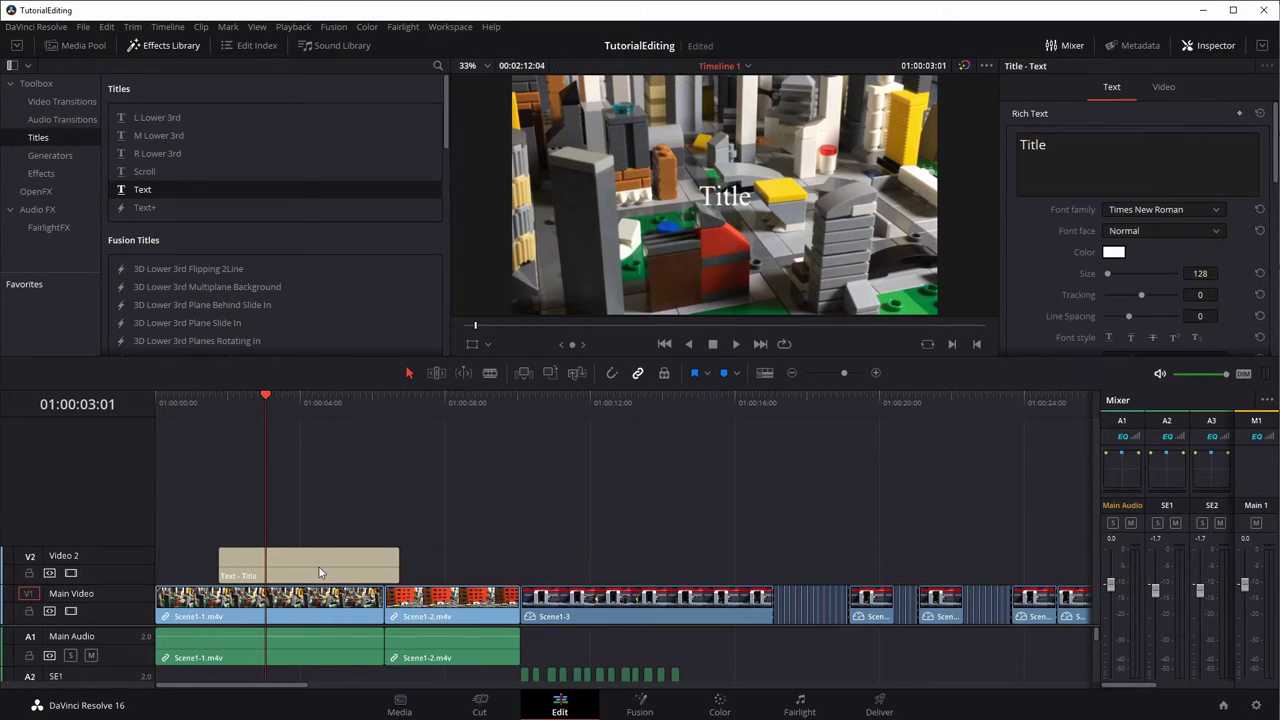
pyautogui.moveTo(1048, 146); pyautogui.dragTo(1012, 152)
pyautogui.write('The Pt')
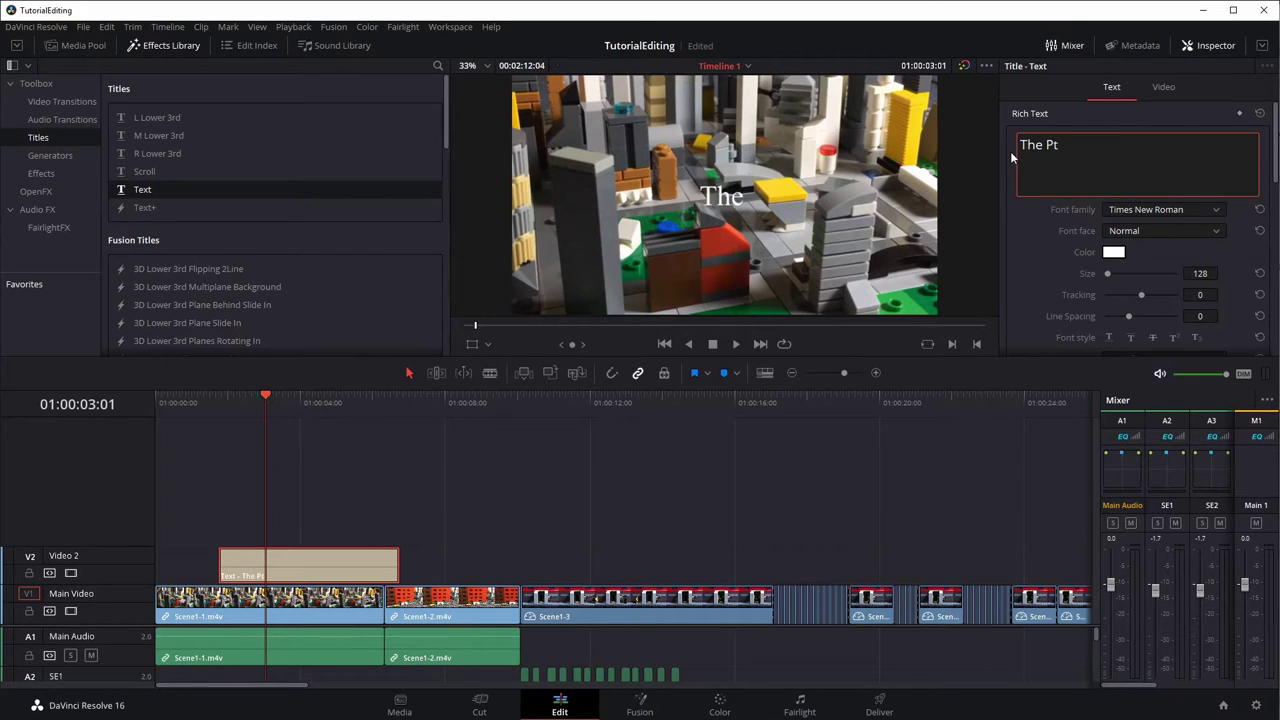
pyautogui.write('airon')
pyautogui.press('BackSpace')
pyautogui.press('BackSpace')
pyautogui.press('BackSpace')
pyautogui.press('BackSpace')
pyautogui.press('BackSpace')
pyautogui.press('BackSpace')
pyautogui.write('a')
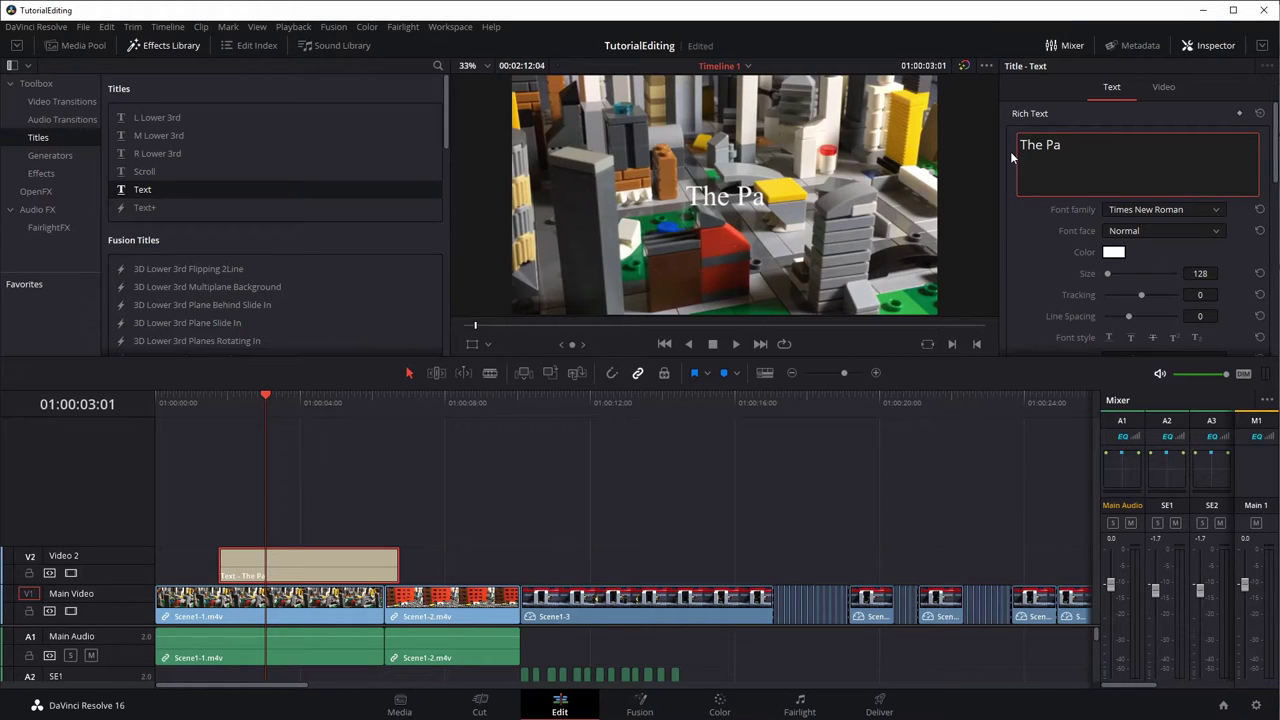
pyautogui.write('int')
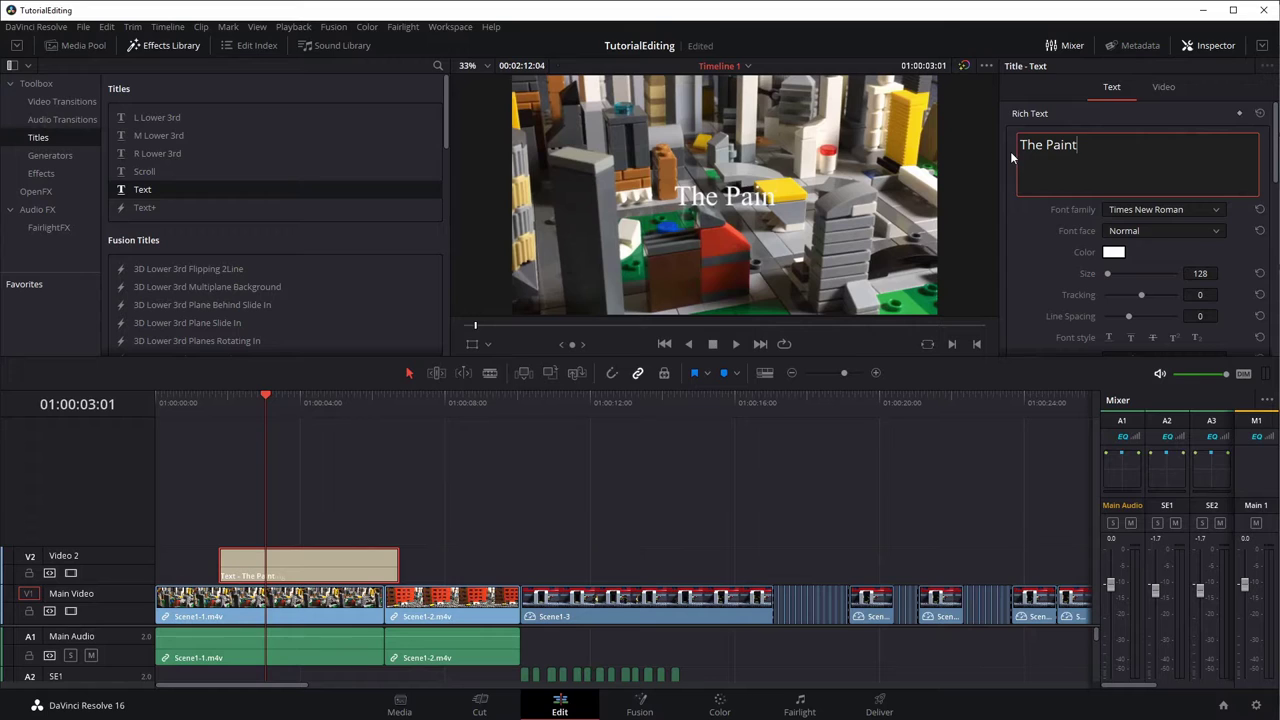
pyautogui.write('ing')
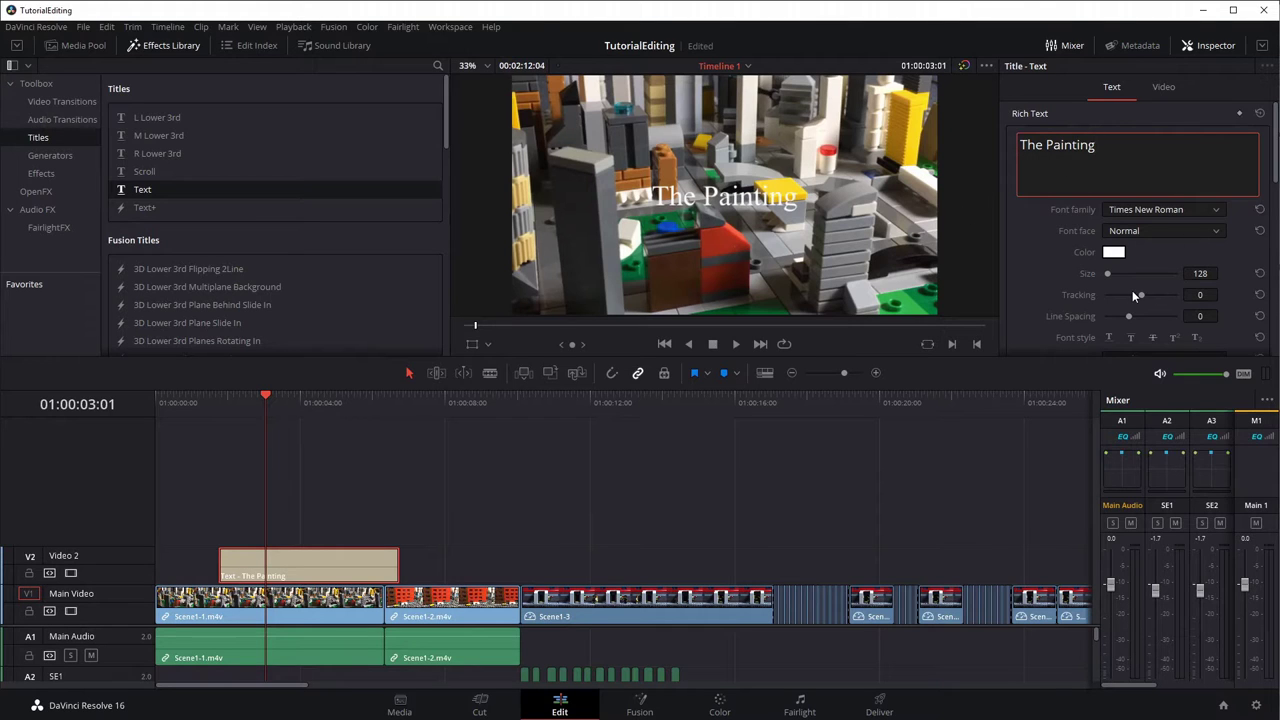
# Try black as the title's text colour, and set it back to white
pyautogui.click(1114, 253)
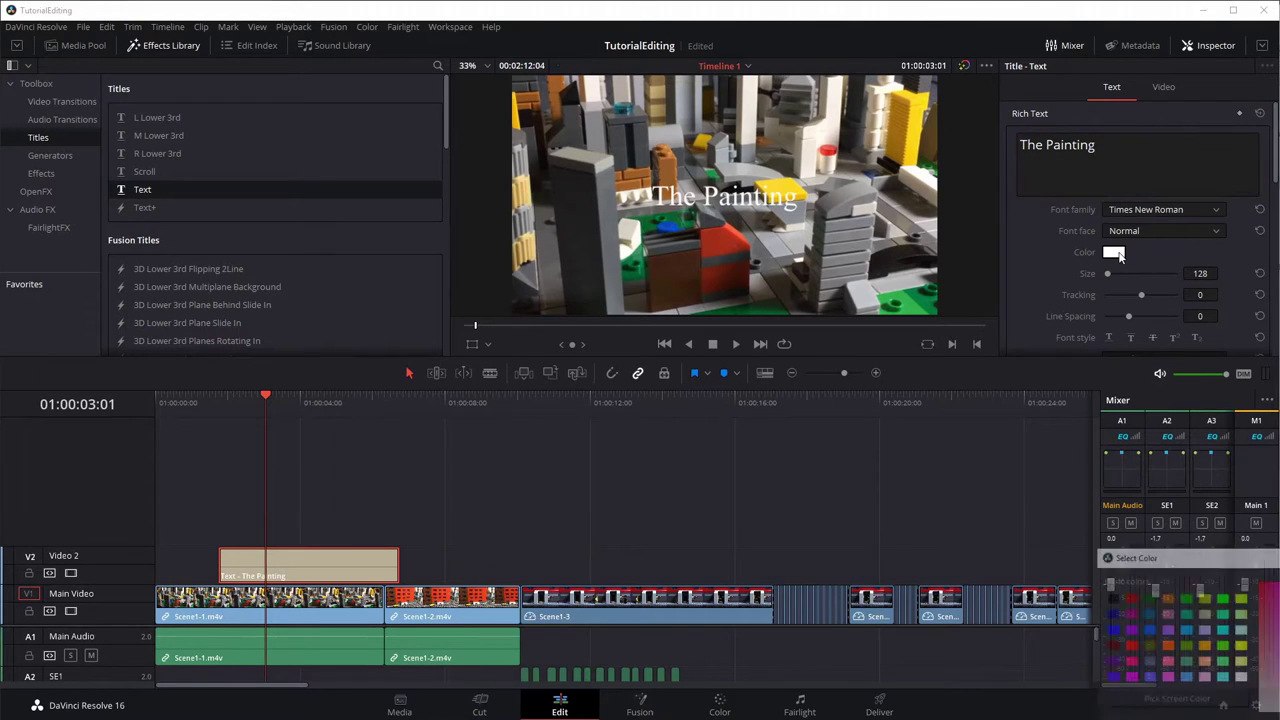
pyautogui.click(1109, 597)
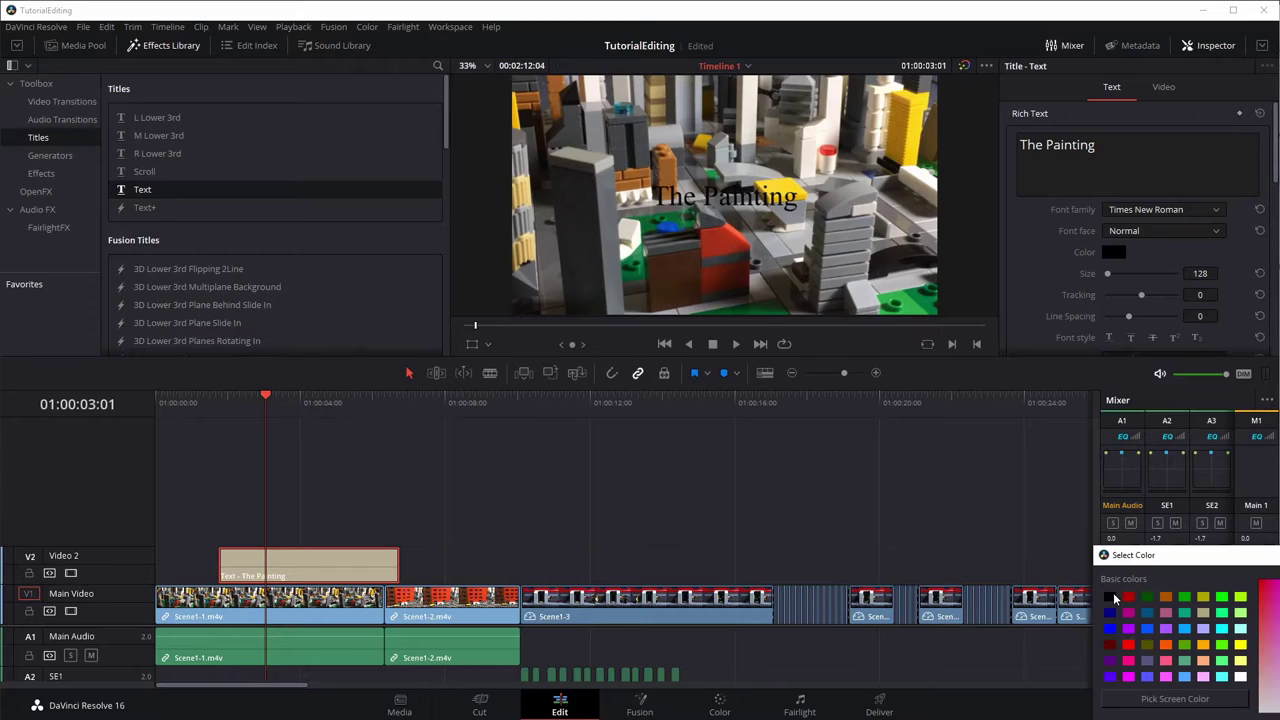
pyautogui.click(1240, 677)
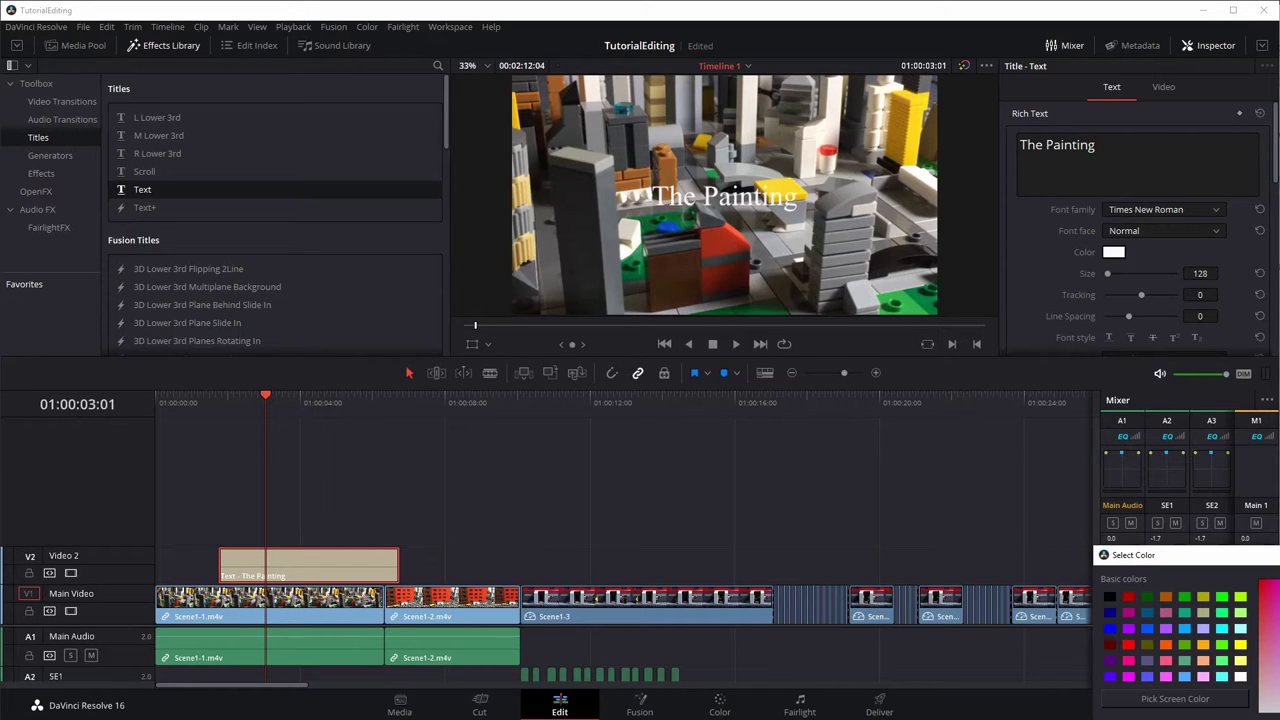
pyautogui.click(708, 318)
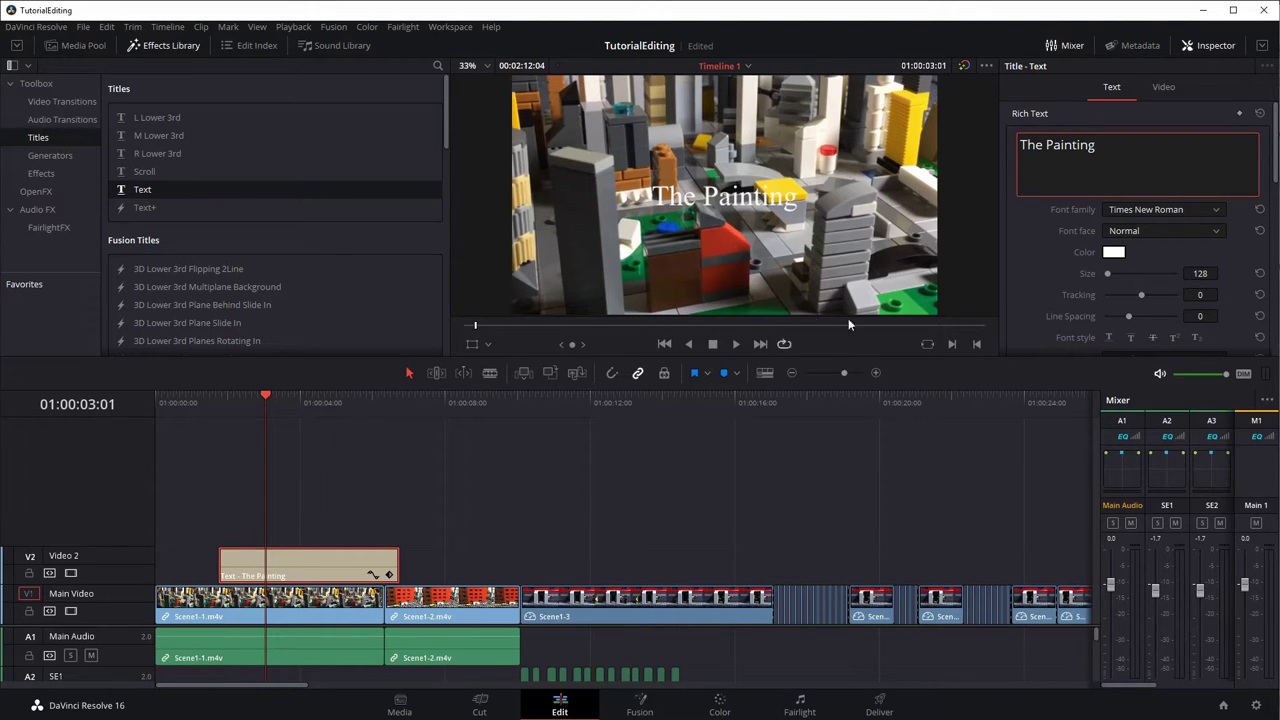
# Add a Position keyframe at the end of the title clip, at 01:00:06:17, and set its X position to 238
pyautogui.moveTo(265, 397); pyautogui.dragTo(396, 406)
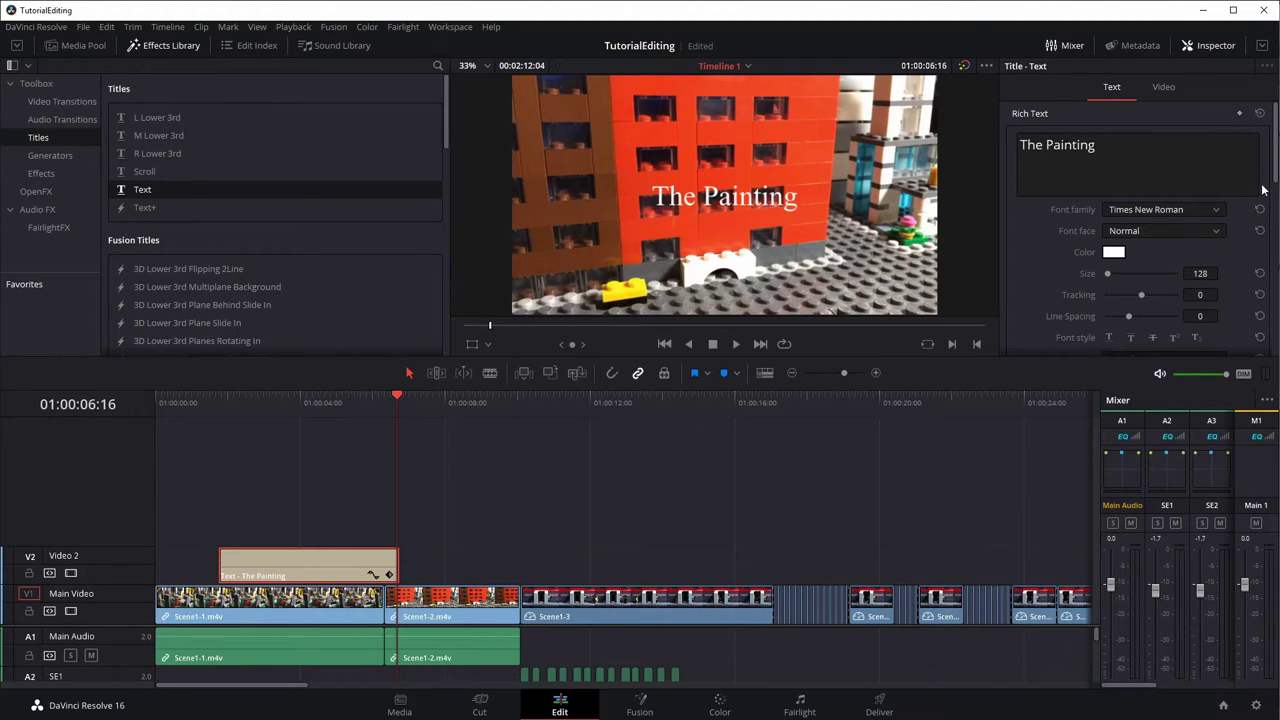
pyautogui.scroll(-2, 1277, 158)
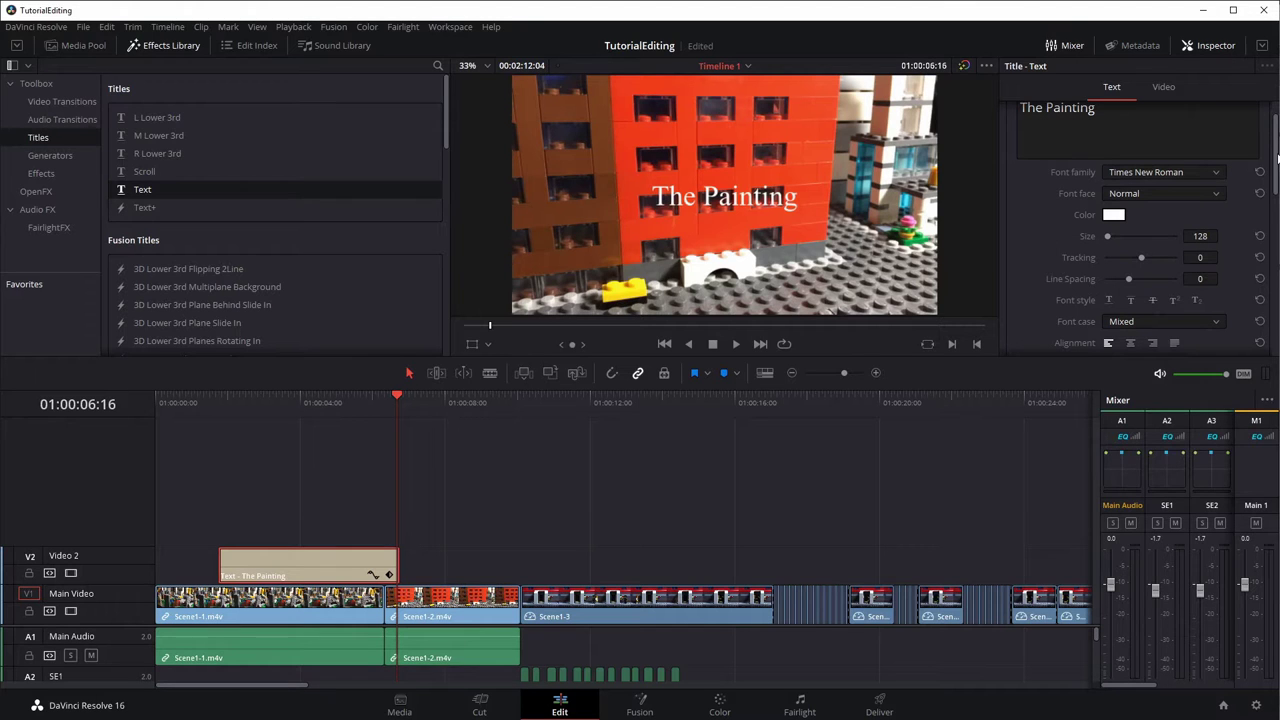
pyautogui.scroll(-6, 1277, 158)
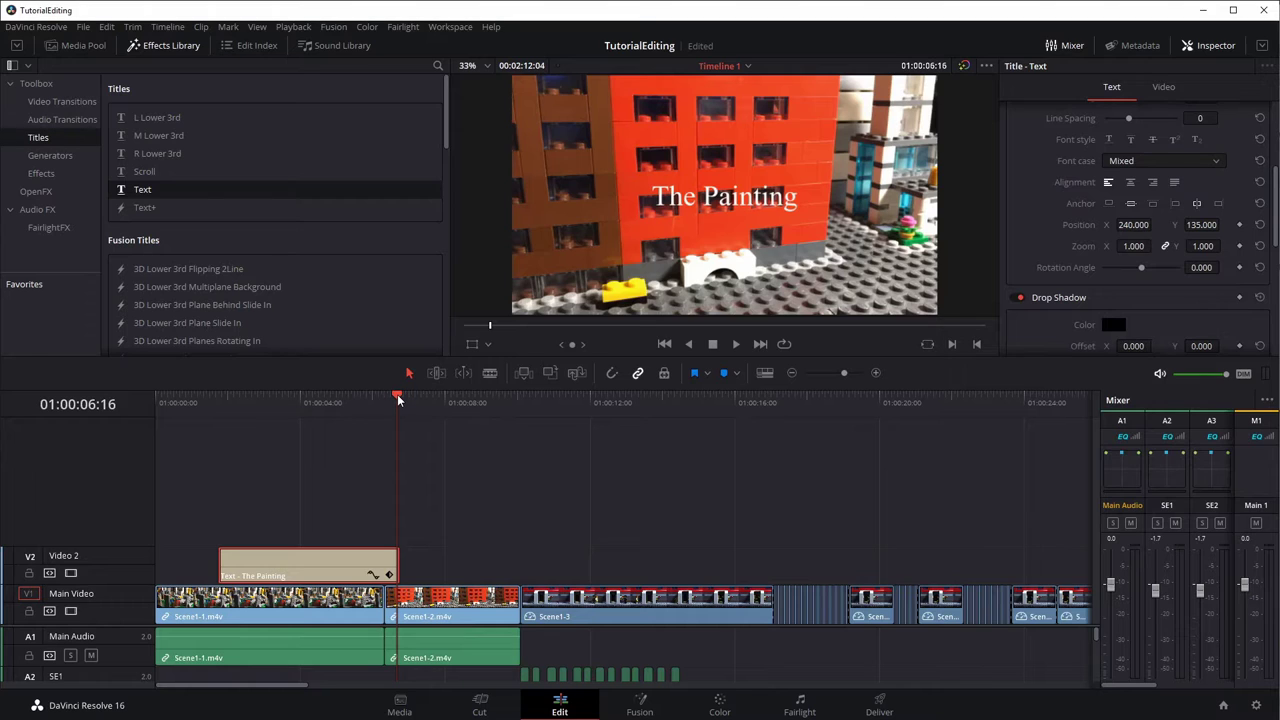
pyautogui.press('Right')
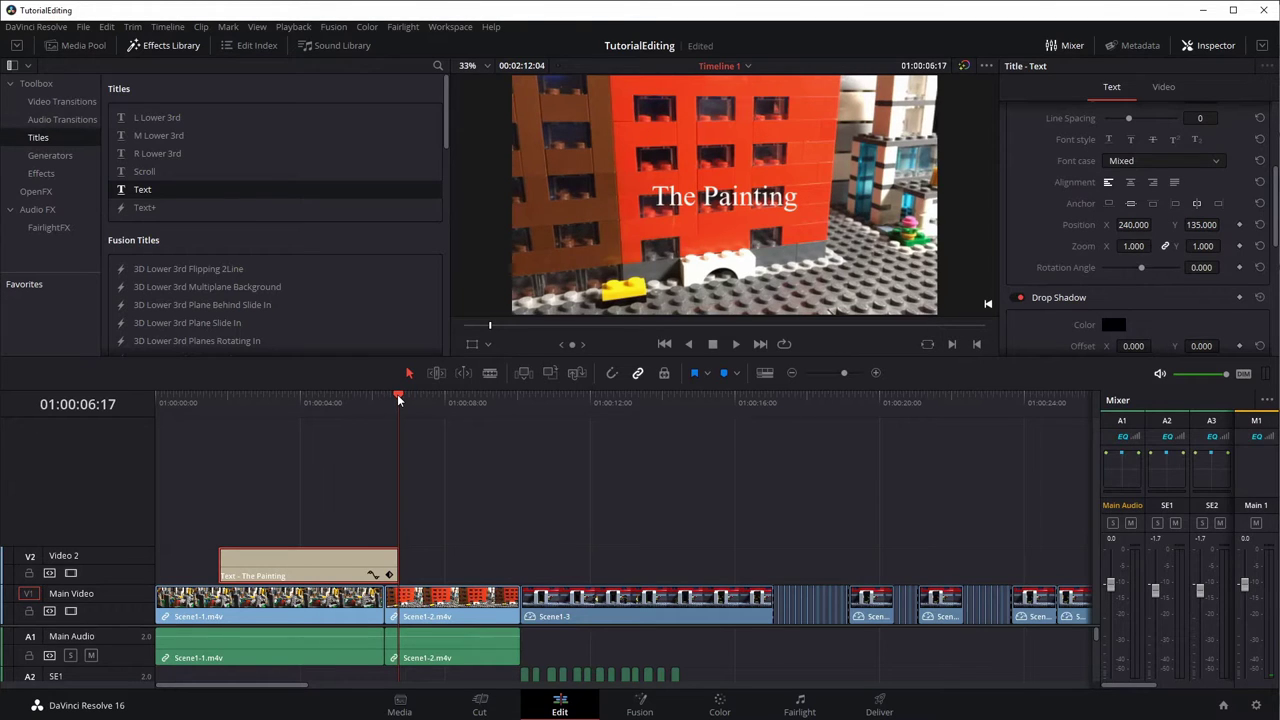
pyautogui.press('Left')
pyautogui.press('Right')
pyautogui.click(1240, 226)
pyautogui.moveTo(1148, 225)
pyautogui.mouseDown()
pyautogui.moveTo(1190, 224)
pyautogui.moveTo(1133, 225)
pyautogui.mouseUp()
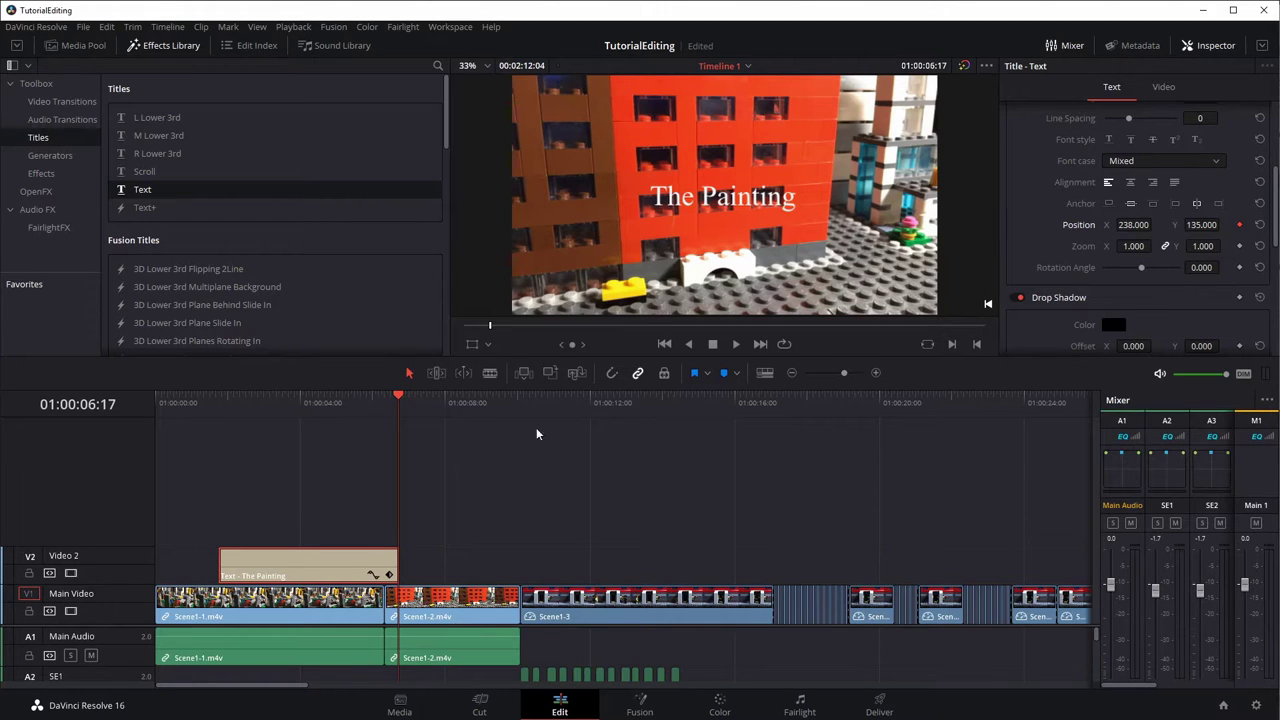
# Set the title's X position to 568 at the clip's start, and expand the keyframe track beneath the clip
pyautogui.moveTo(403, 401); pyautogui.dragTo(221, 409)
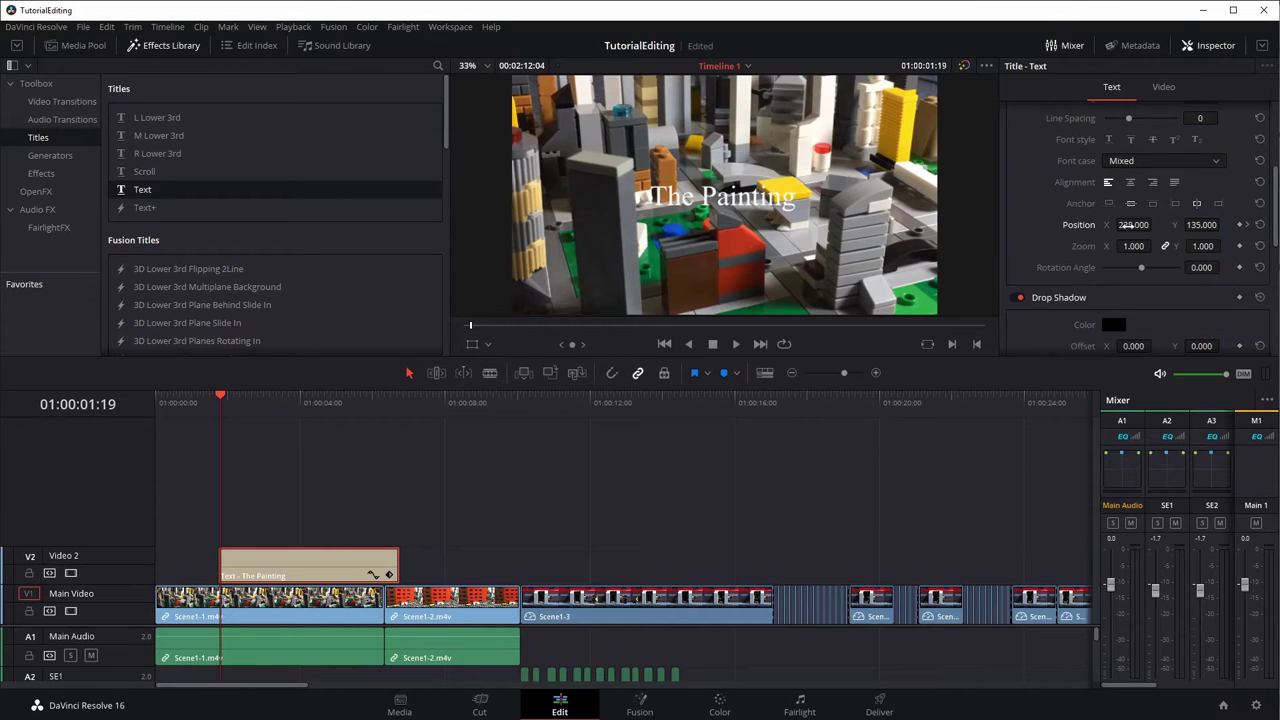
pyautogui.moveTo(1155, 224); pyautogui.dragTo(1155, 224)
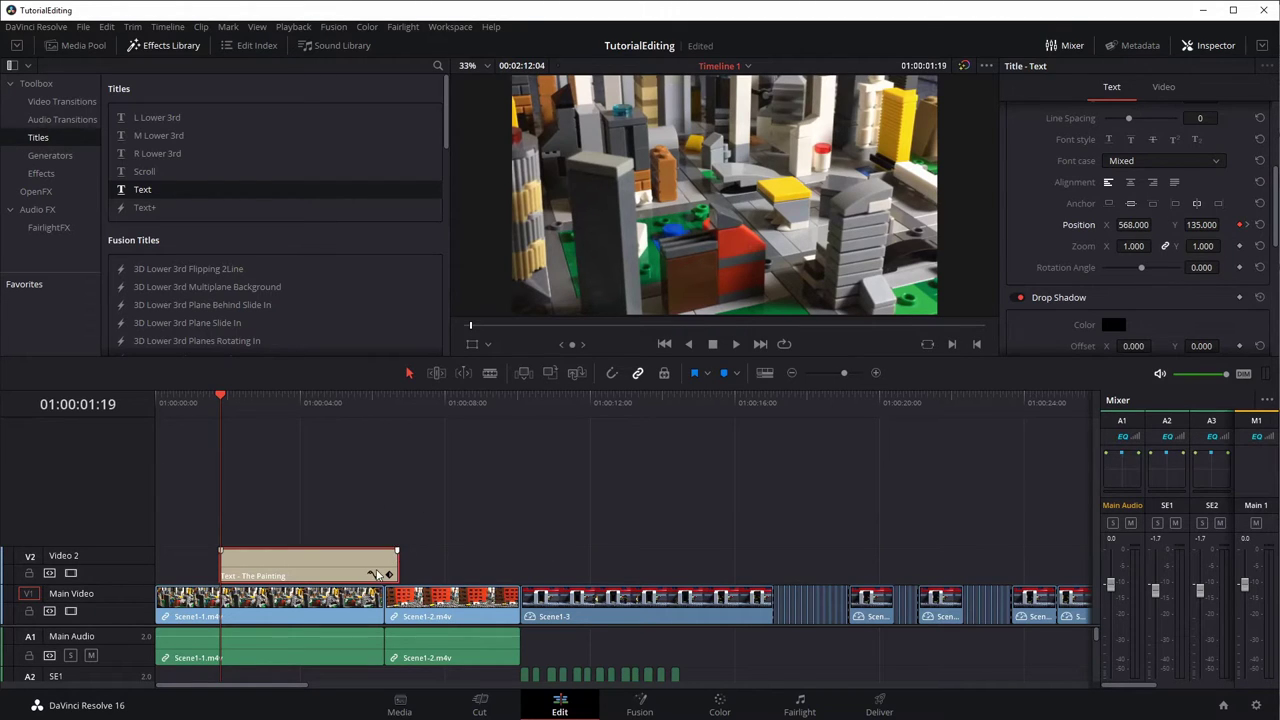
pyautogui.click(373, 577)
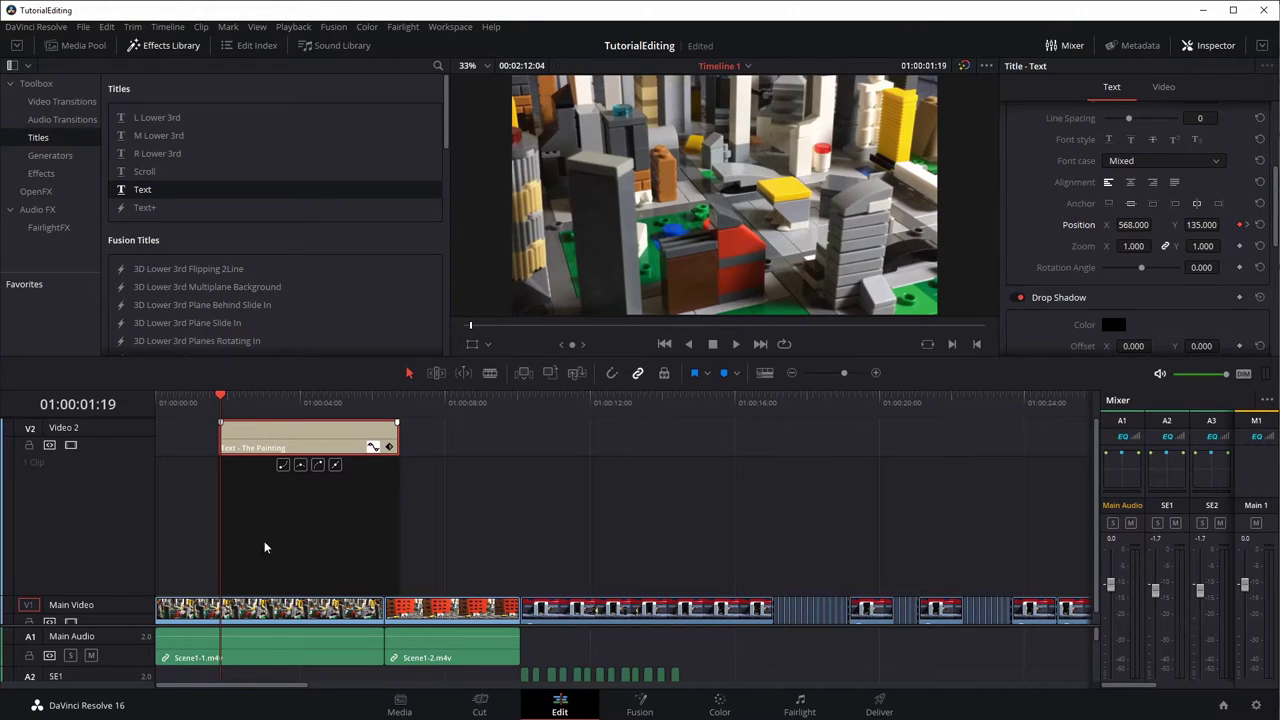
pyautogui.click(389, 449)
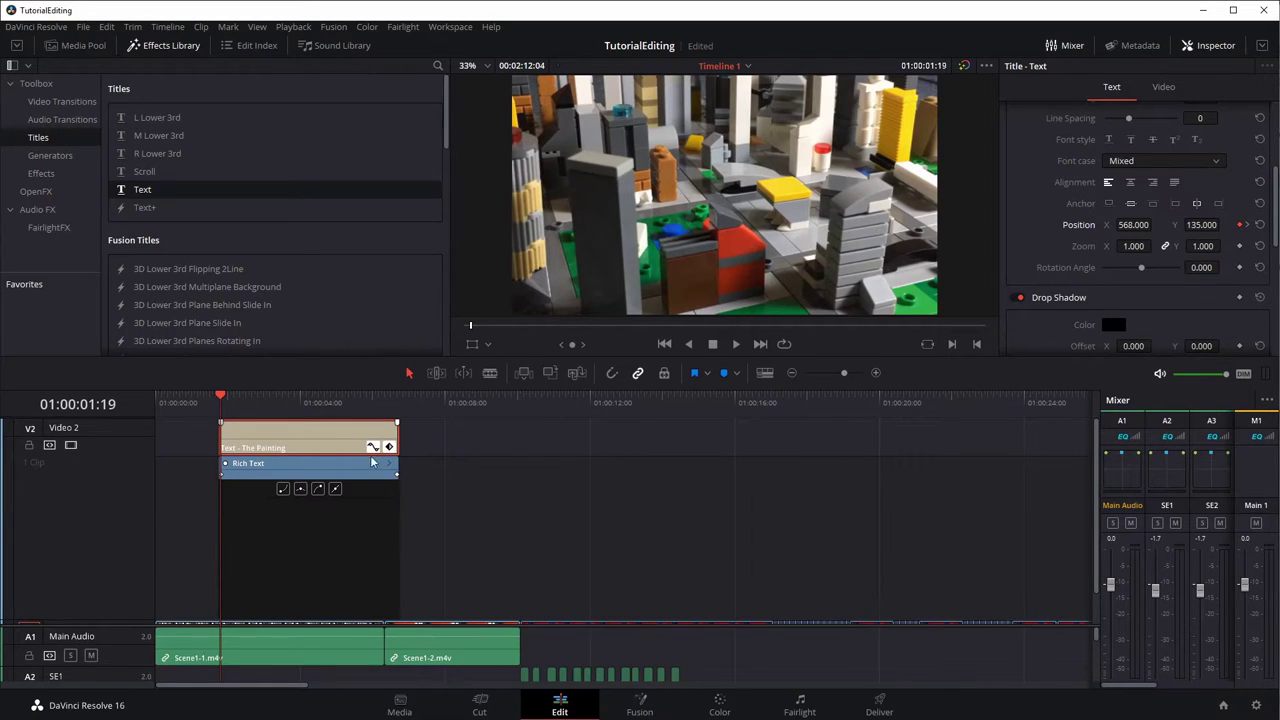
pyautogui.scroll(2, 375, 460)
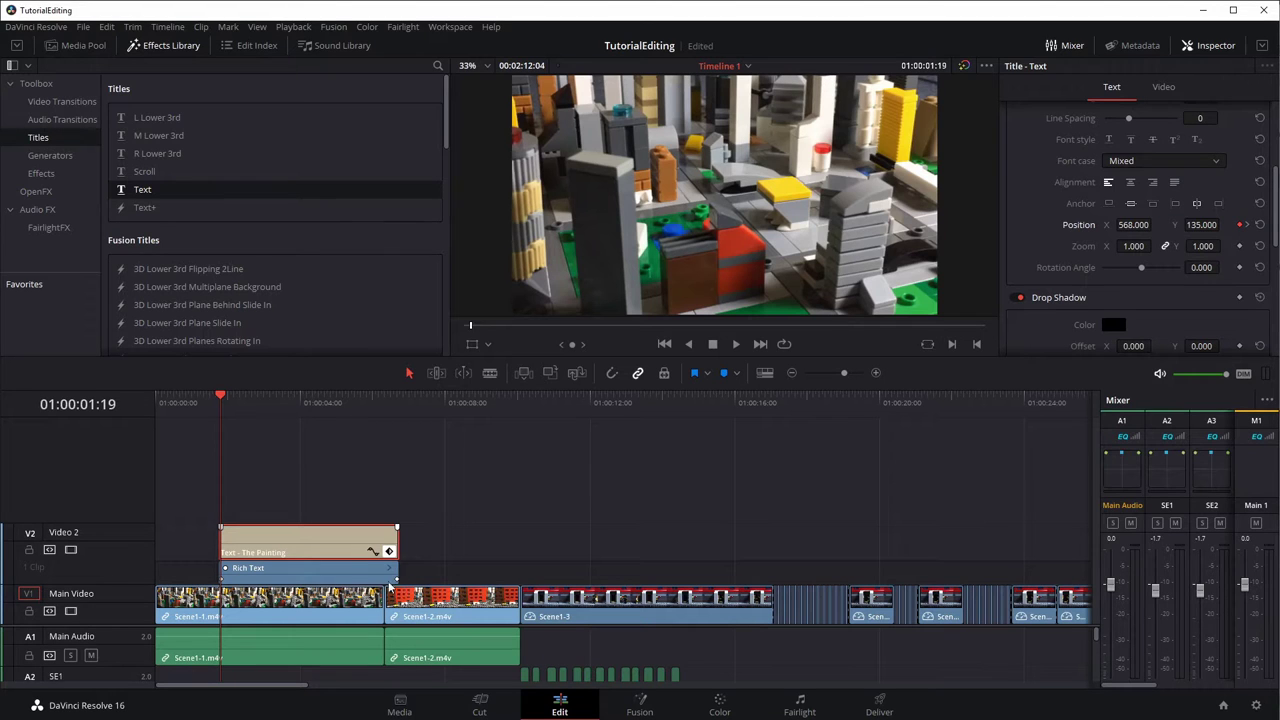
# Play the title's slide-in animation through to the end of its clip
pyautogui.click(290, 578)
pyautogui.press('space')
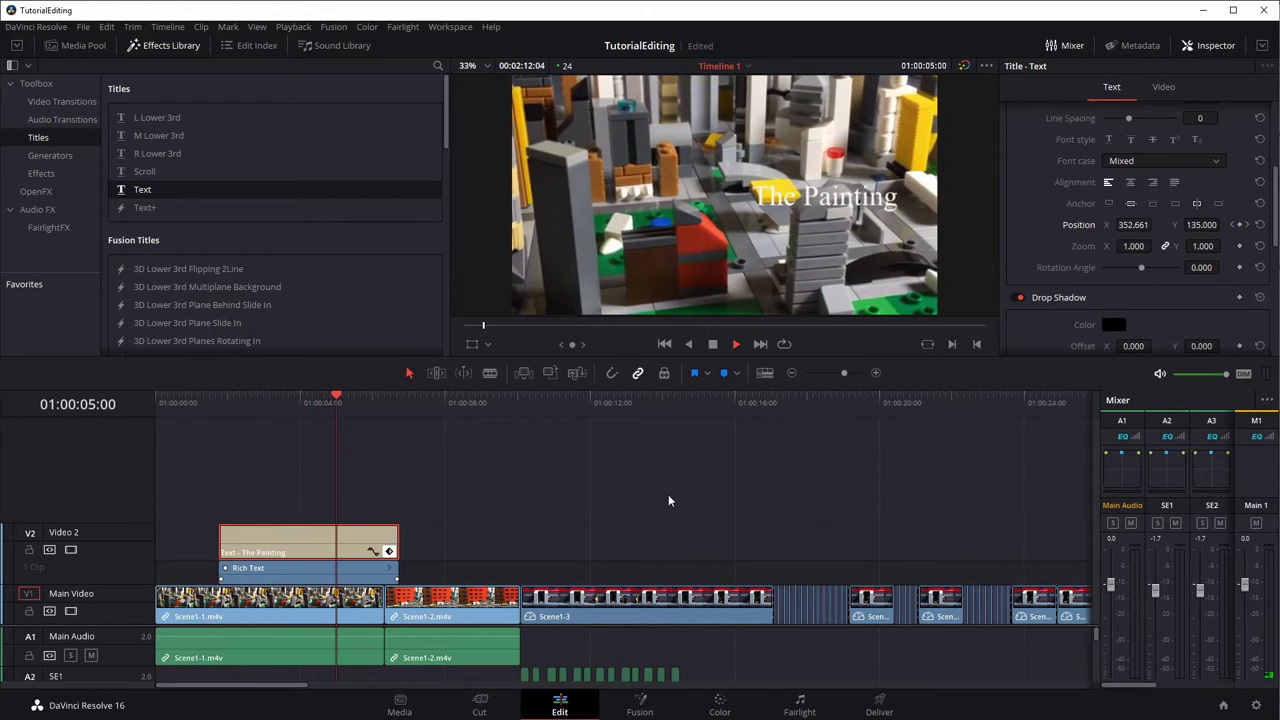
pyautogui.press('space')
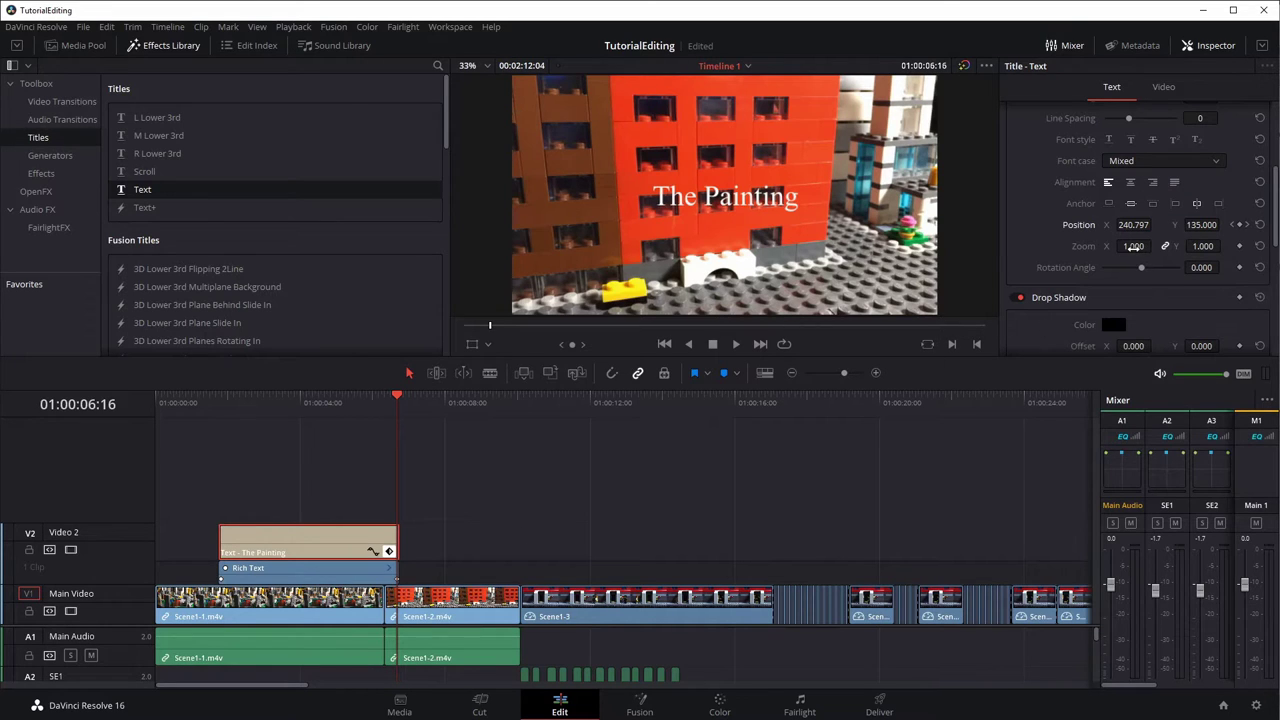
# Scale the title text to a linked zoom of 1.320 and rotate it by 15.650 degrees
pyautogui.moveTo(1133, 248)
pyautogui.mouseDown()
pyautogui.moveTo(1192, 246)
pyautogui.moveTo(1131, 248)
pyautogui.mouseUp()
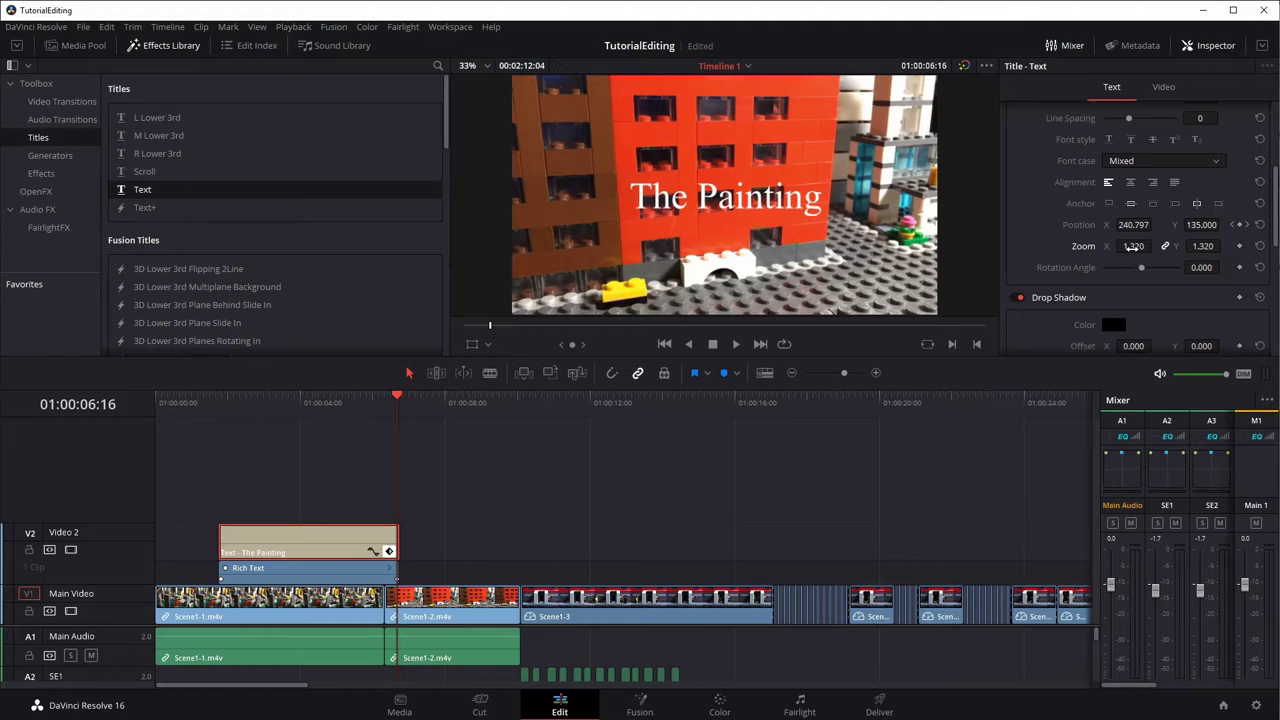
pyautogui.moveTo(1143, 271)
pyautogui.mouseDown()
pyautogui.moveTo(1115, 272)
pyautogui.moveTo(1144, 270)
pyautogui.mouseUp()
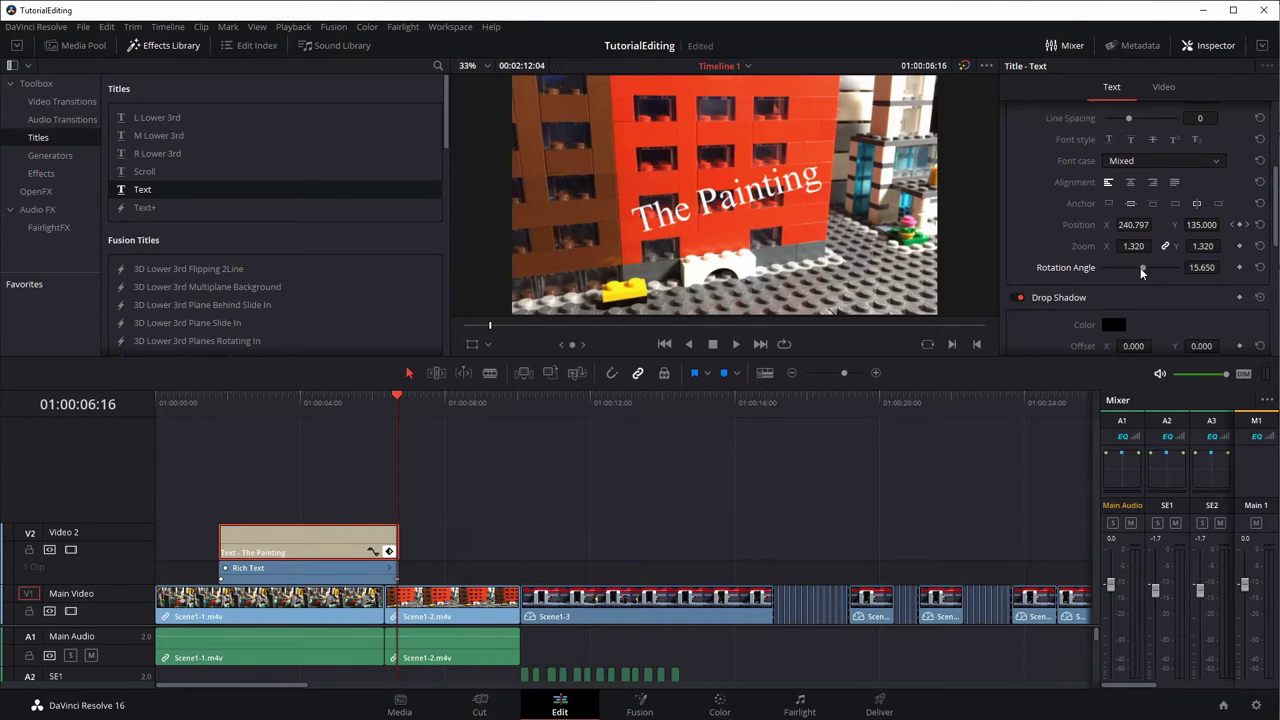
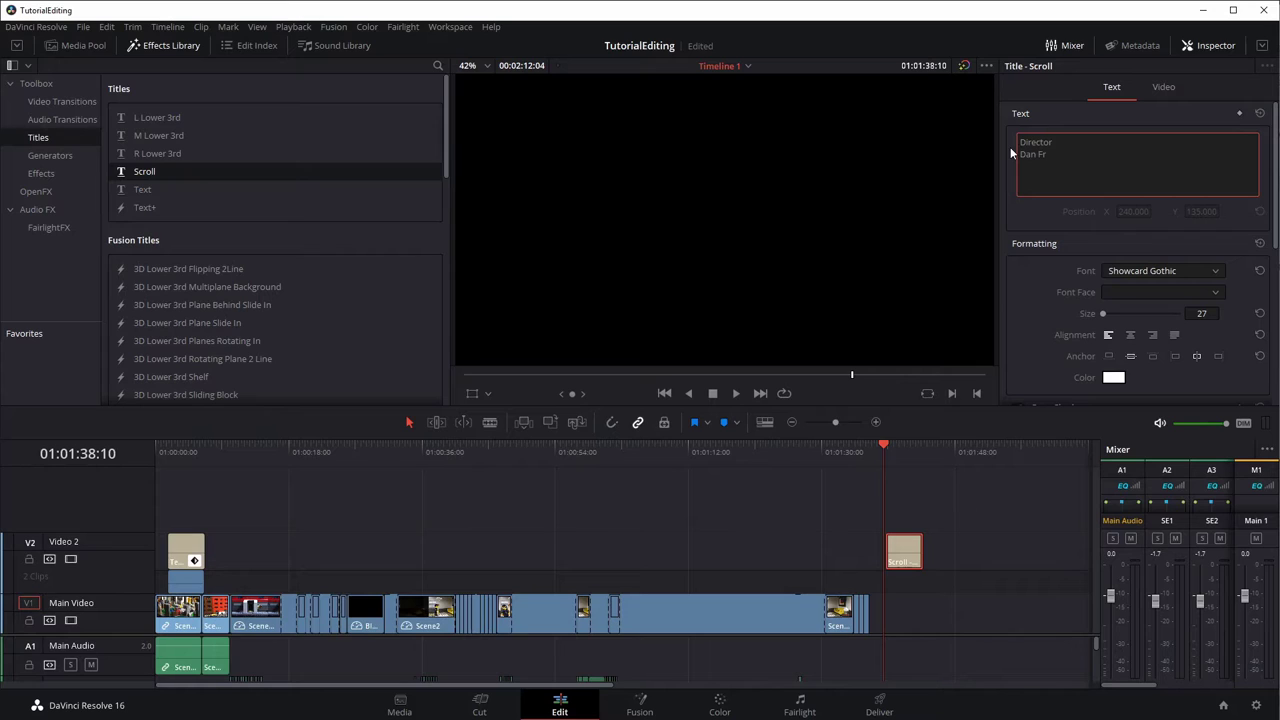
# Complete the Scroll title's credits with the director's name, an "Actors" heading with two actors' names, and a closing line "Thanks for watching"
pyautogui.write('ank  ')
pyautogui.write('Actors')
pyautogui.press('Return')
pyautogui.write('Kate')
pyautogui.press('Return')
pyautogui.write('Dan')
pyautogui.press('Return')
pyautogui.press('Return')
pyautogui.write('Thanks for watching')
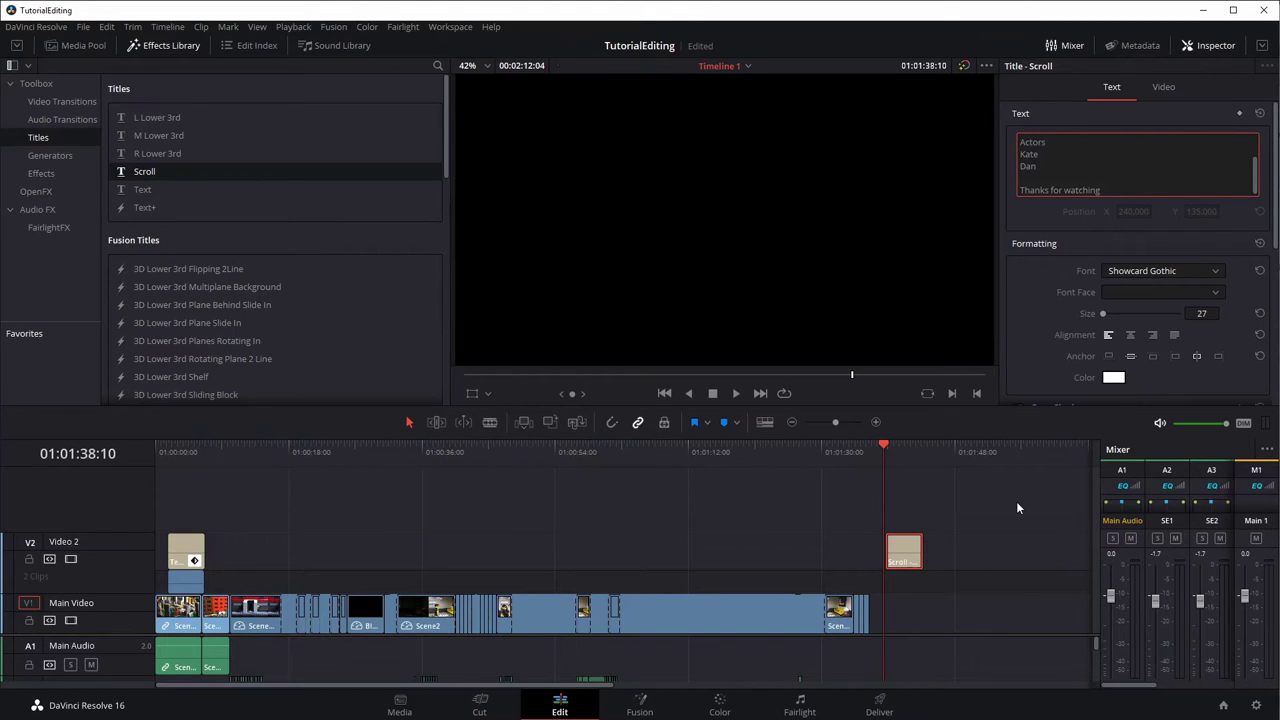
# Play the scrolling end credits, and select the Scroll title for formatting
pyautogui.click(953, 547)
pyautogui.press('space')
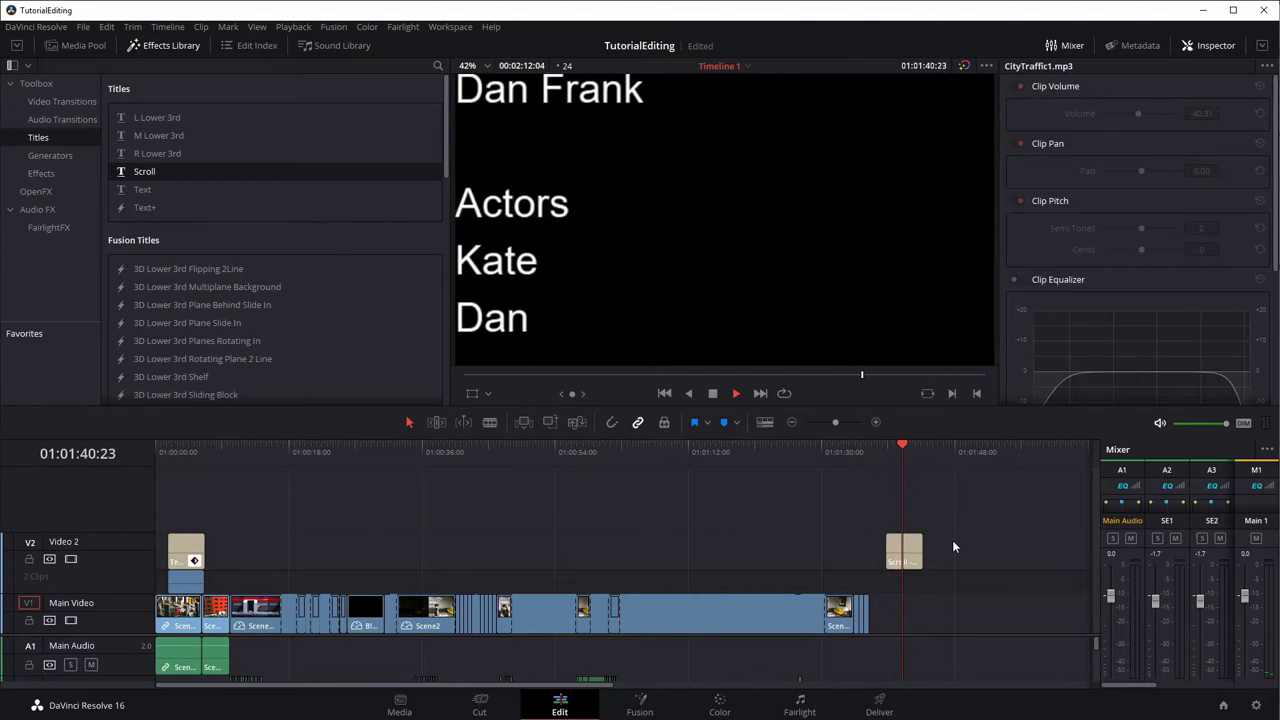
pyautogui.click(663, 270)
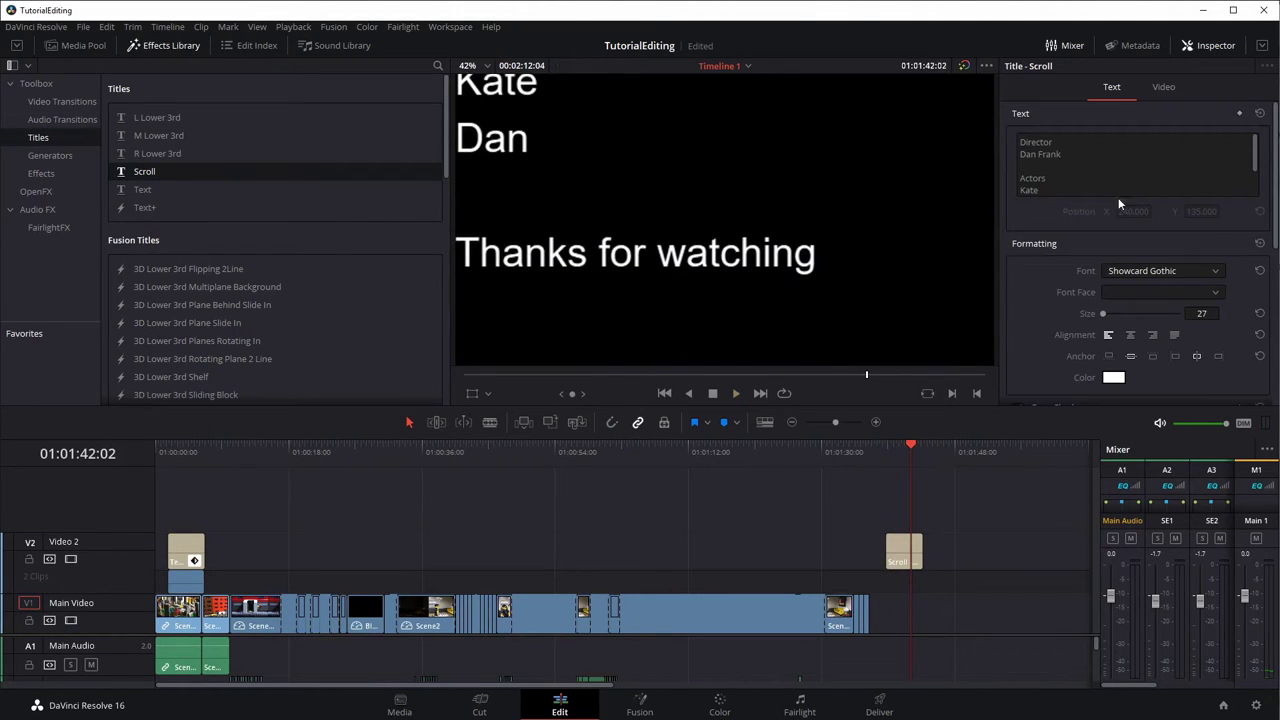
# Centre-align the Scroll title's text and play the credits again from just before the clip's start
pyautogui.click(1130, 334)
pyautogui.moveTo(911, 445); pyautogui.dragTo(884, 448)
pyautogui.press('space')
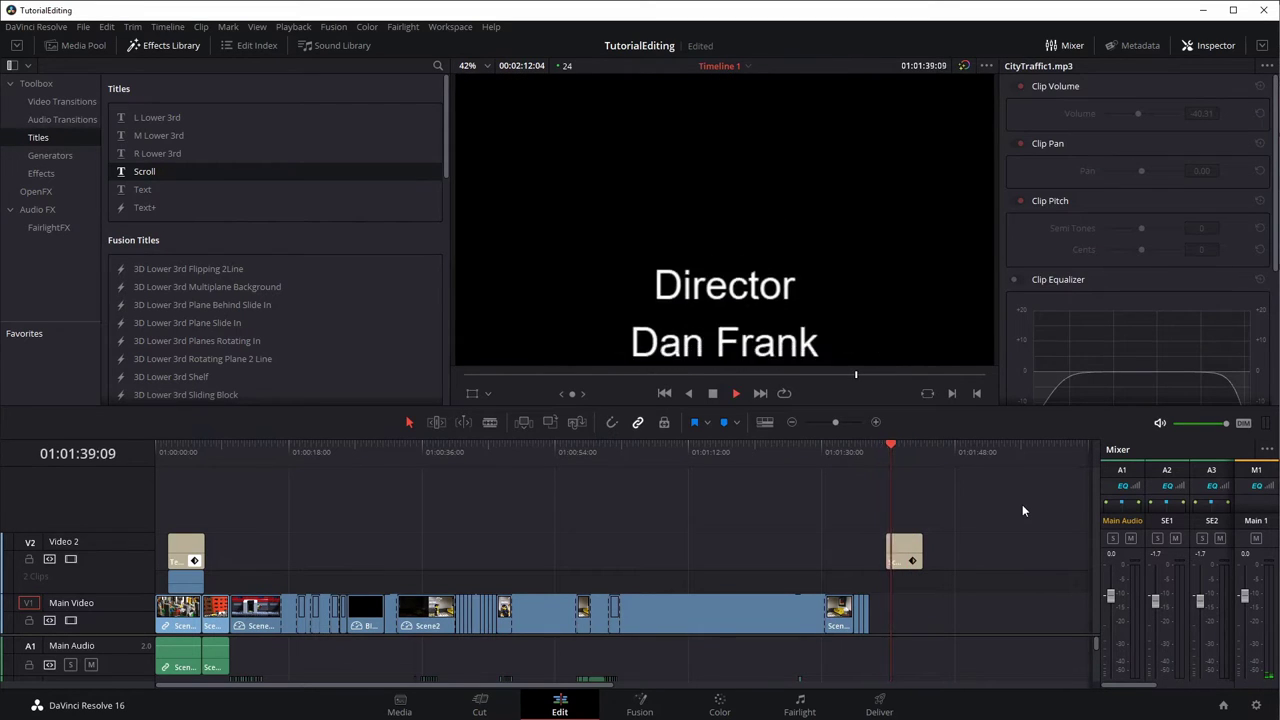
pyautogui.press('space')
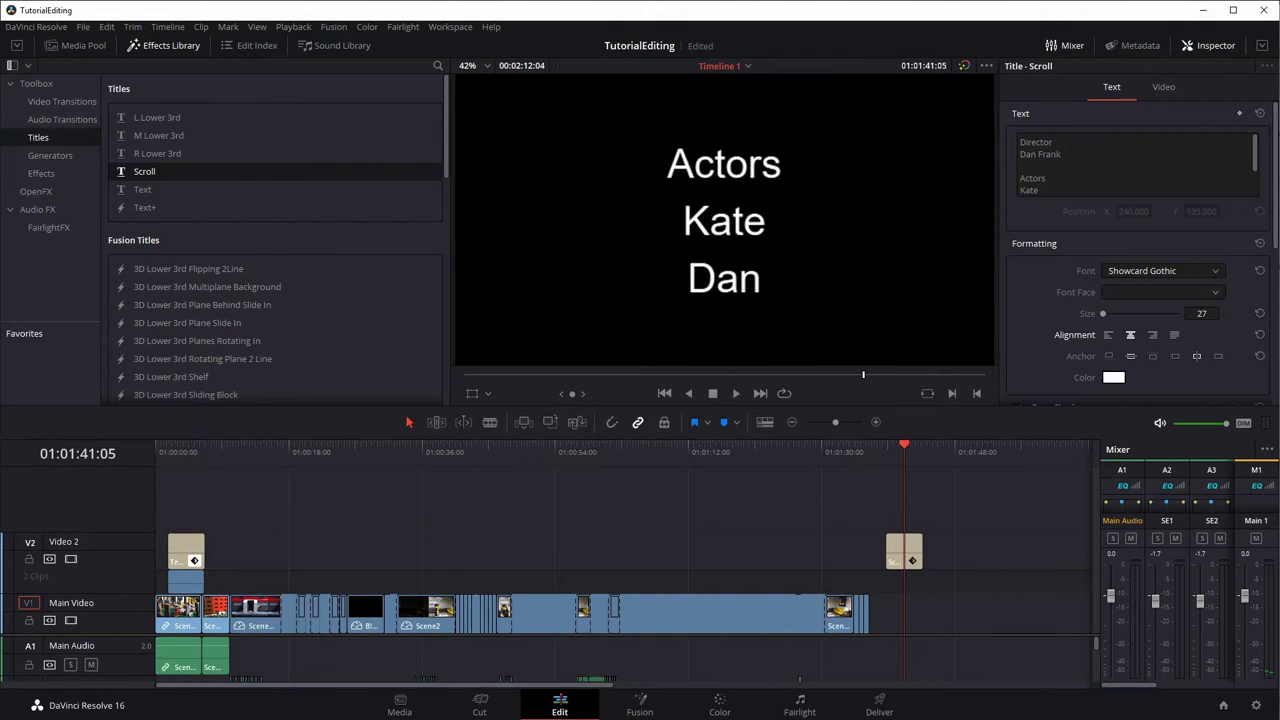
pyautogui.doubleClick(1035, 142)
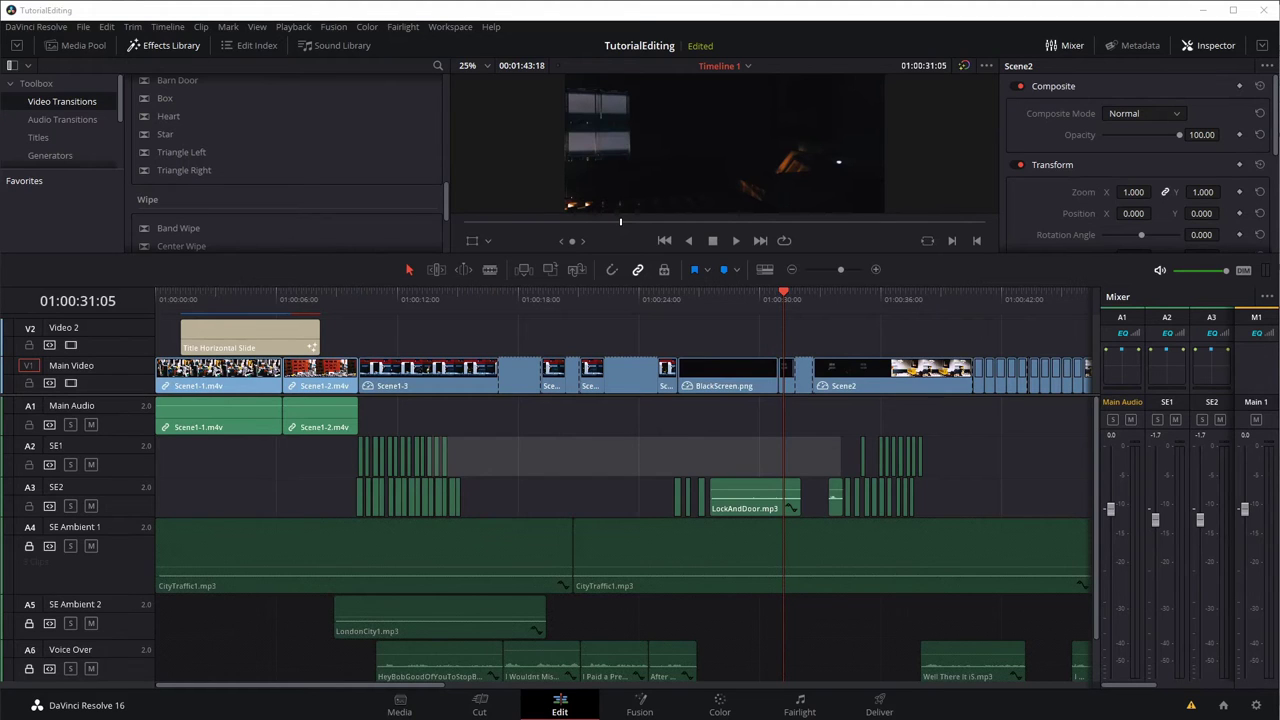
# Play back the Title Horizontal Slide title across the cut between Scene1-1 and Scene1-2
pyautogui.moveTo(478, 308); pyautogui.dragTo(274, 328)
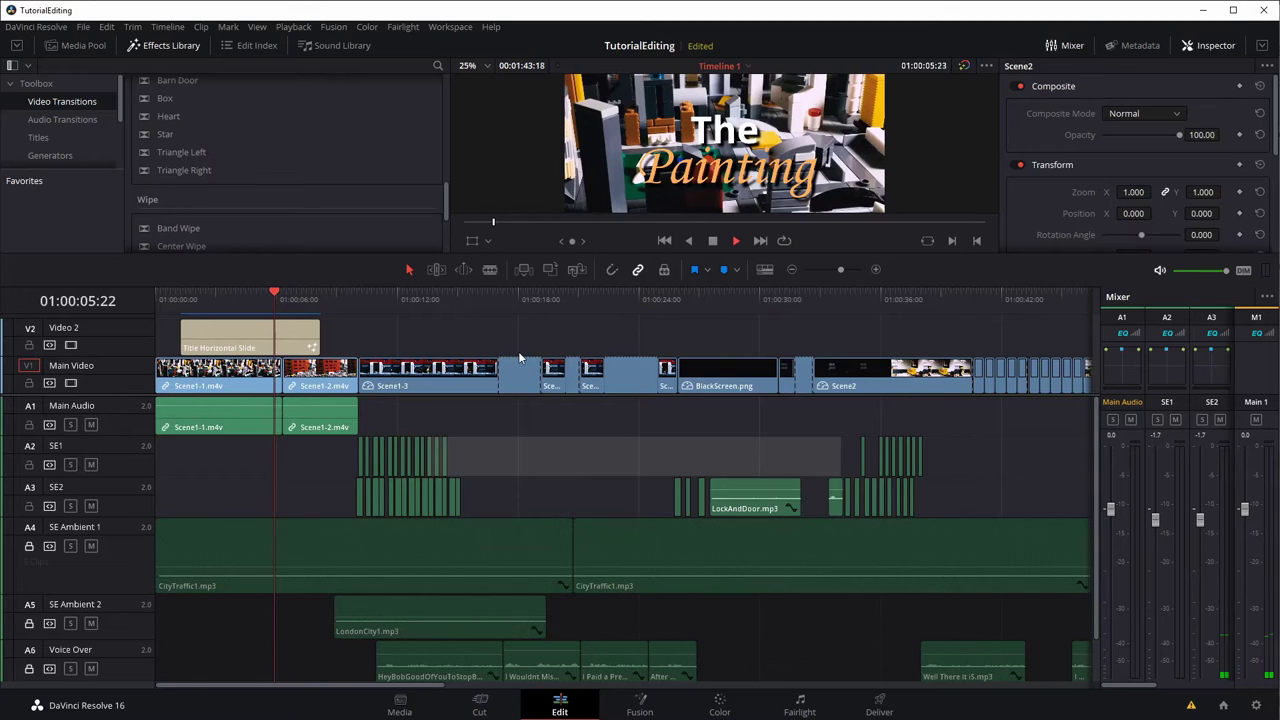
pyautogui.press('space')
pyautogui.press('space')
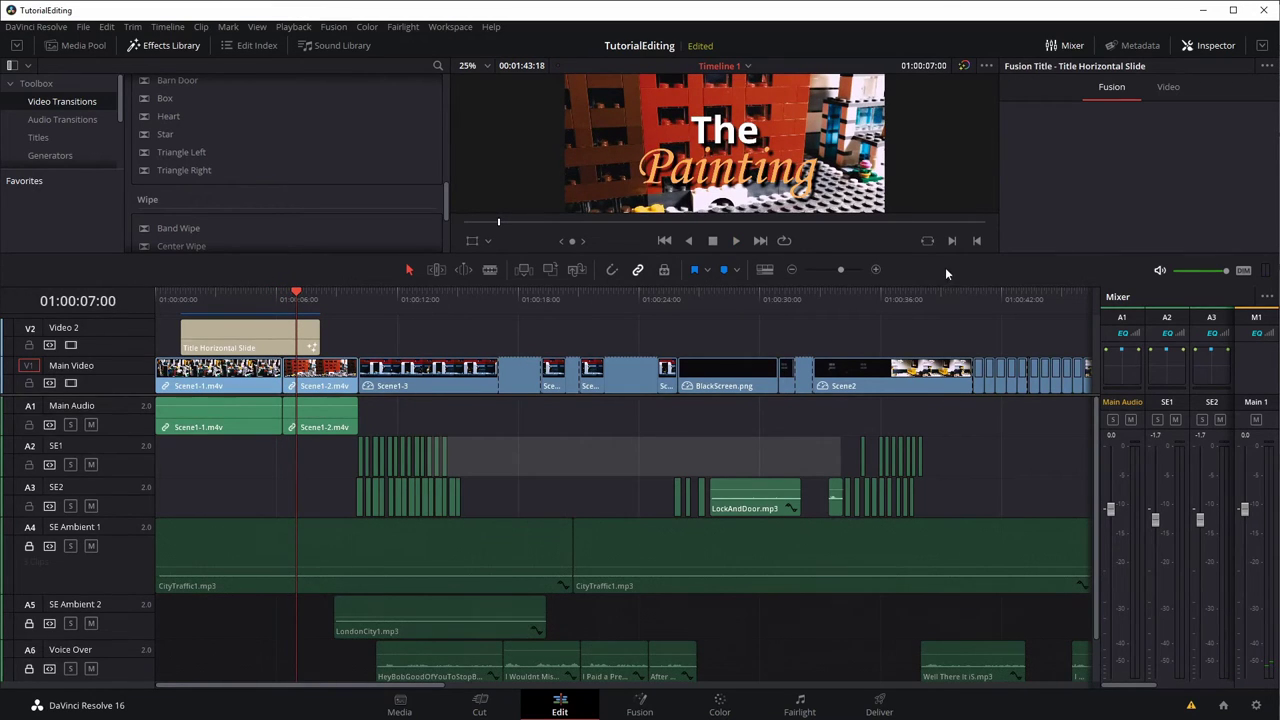
# Enlarge the viewer area and select the Blur Dissolve video transition and the cut between Scene1-1 and Scene1-2
pyautogui.moveTo(945, 286); pyautogui.dragTo(945, 319)
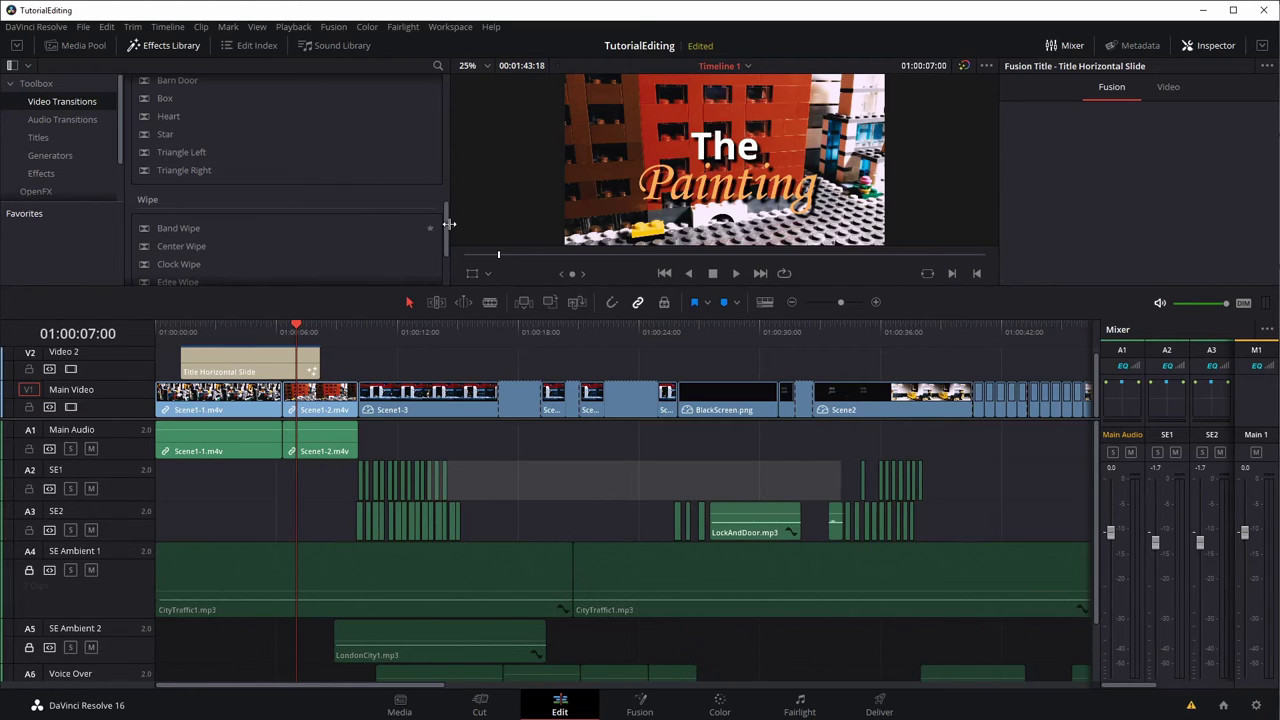
pyautogui.moveTo(449, 215); pyautogui.dragTo(449, 99)
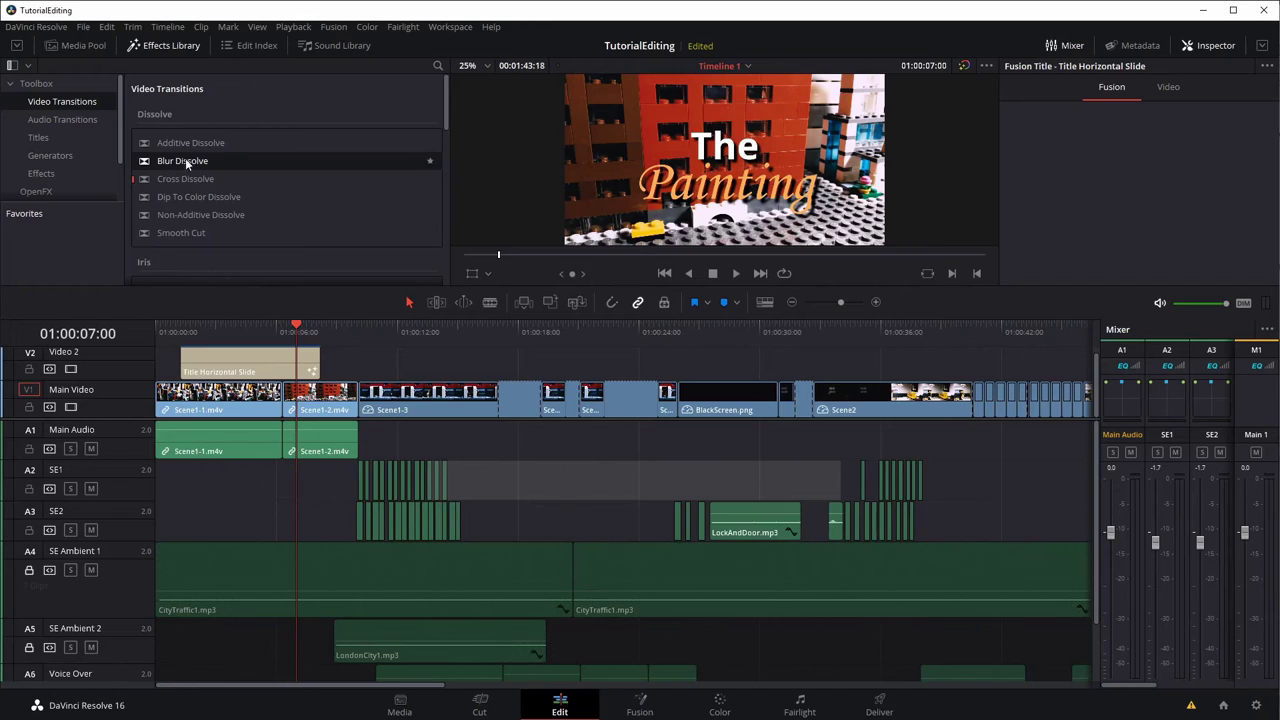
pyautogui.click(180, 160)
pyautogui.click(285, 408)
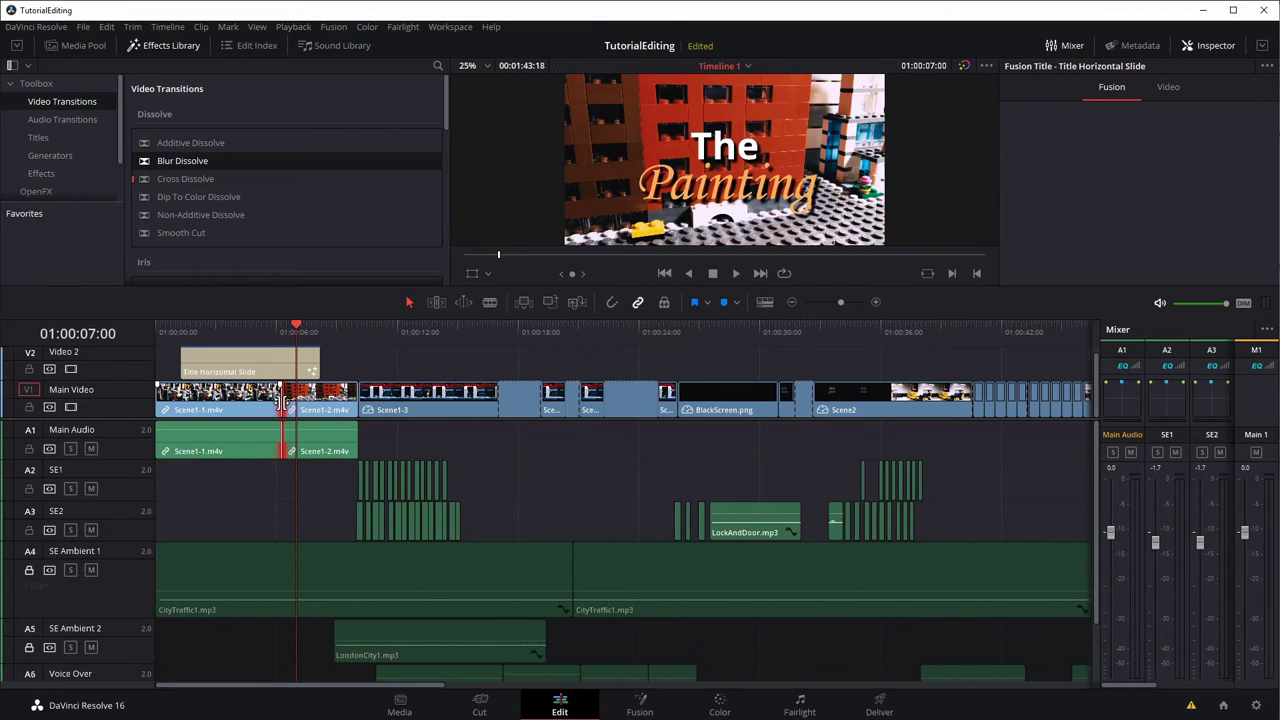
# Look over the audio tracks and play back the cut from Scene1-1 to Scene1-2 under the title
pyautogui.scroll(-3, 254, 606)
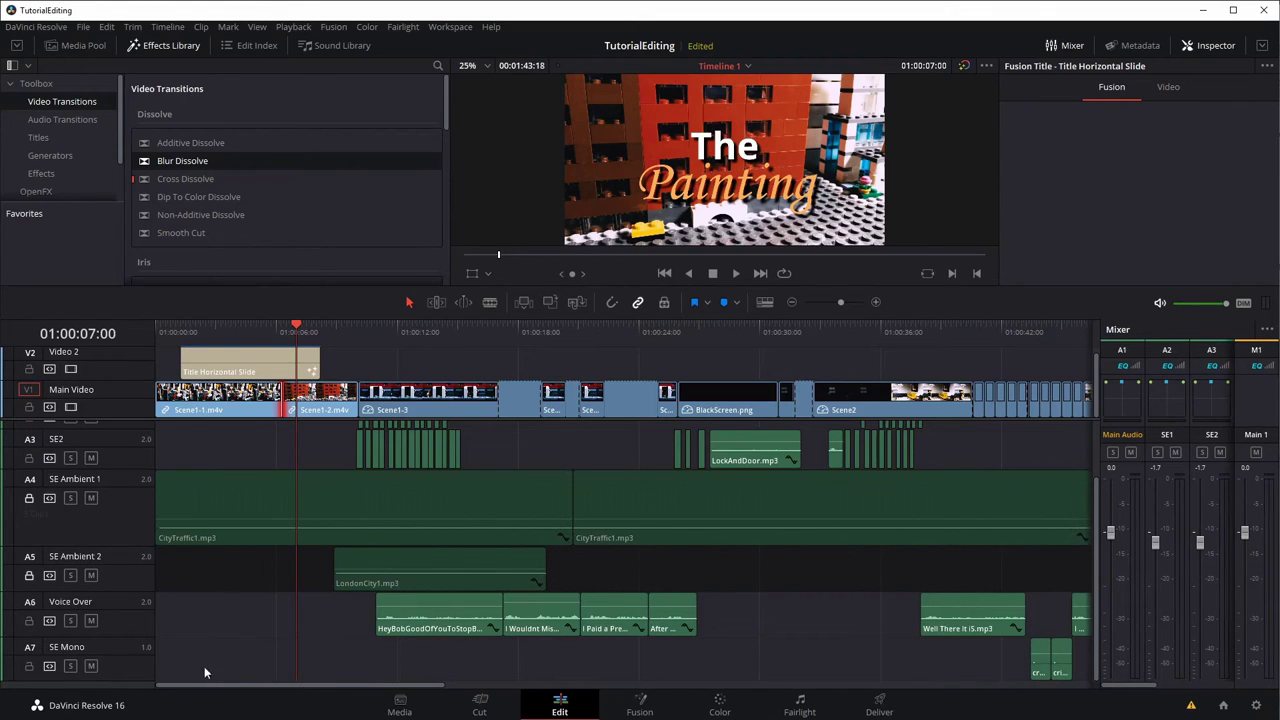
pyautogui.scroll(2, 277, 617)
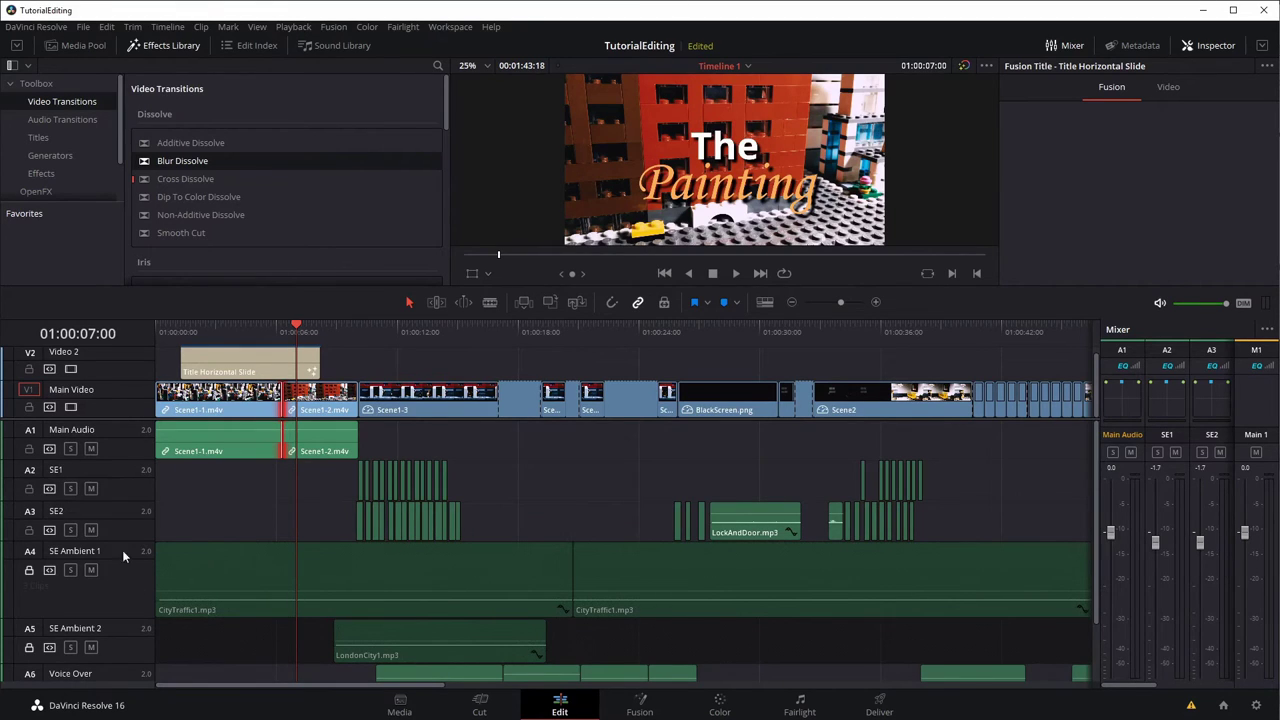
pyautogui.scroll(-1, 244, 576)
pyautogui.scroll(-1, 244, 576)
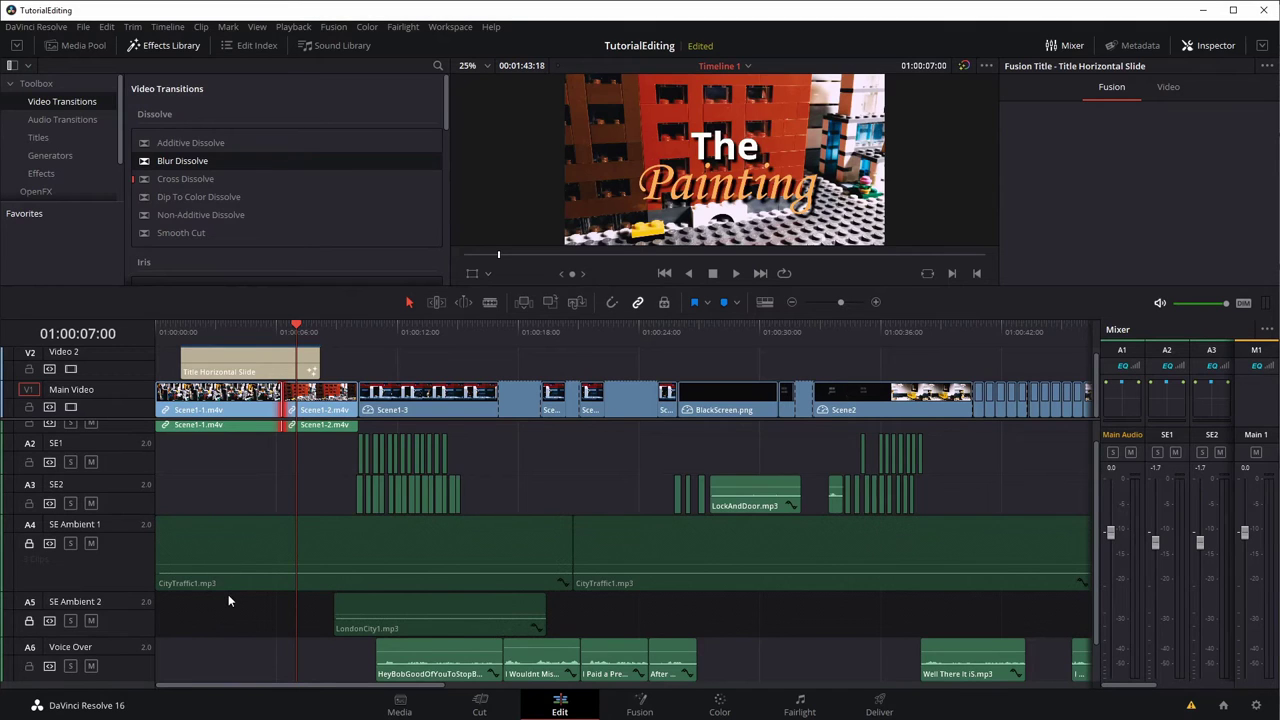
pyautogui.scroll(2, 283, 510)
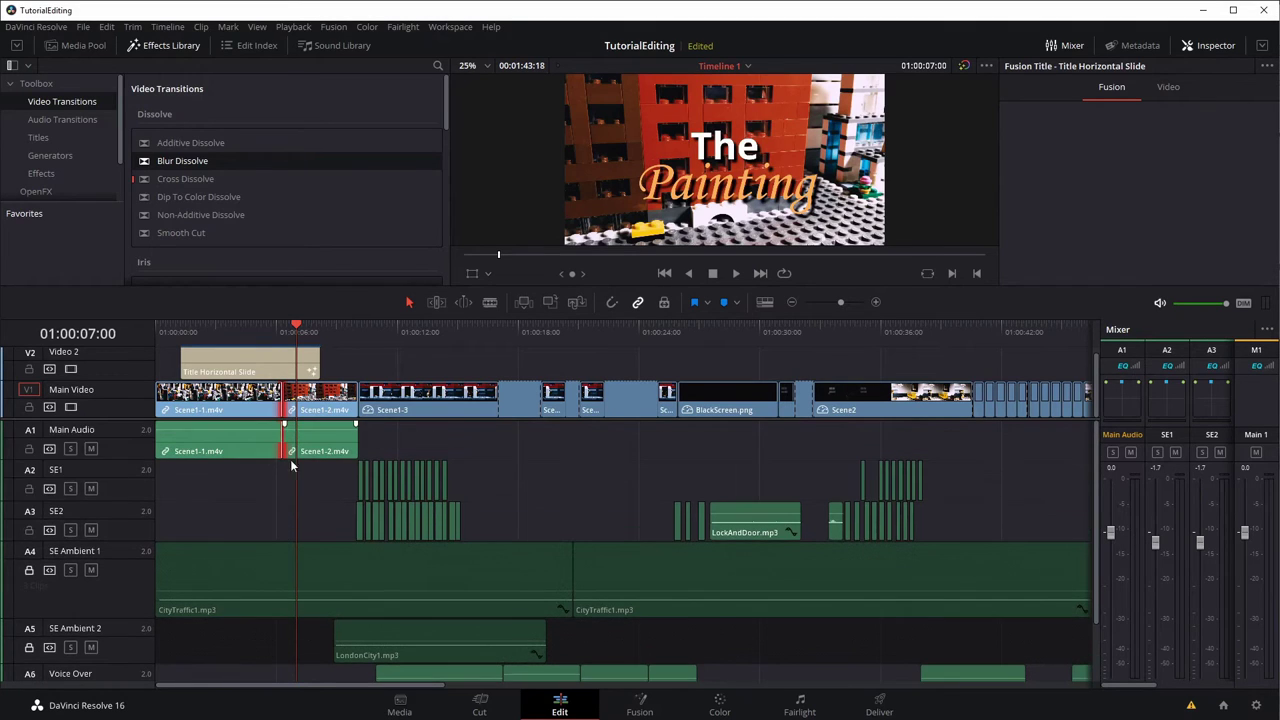
pyautogui.click(295, 328)
pyautogui.moveTo(295, 328); pyautogui.dragTo(284, 333)
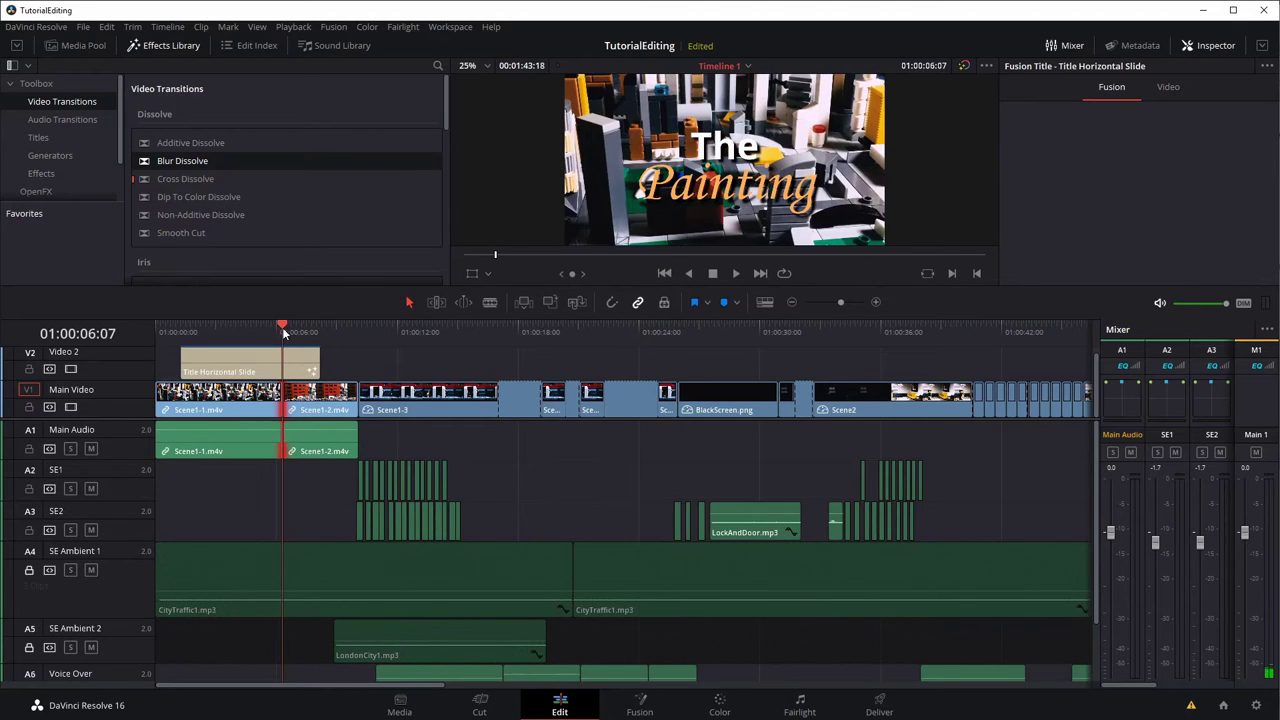
pyautogui.press('space')
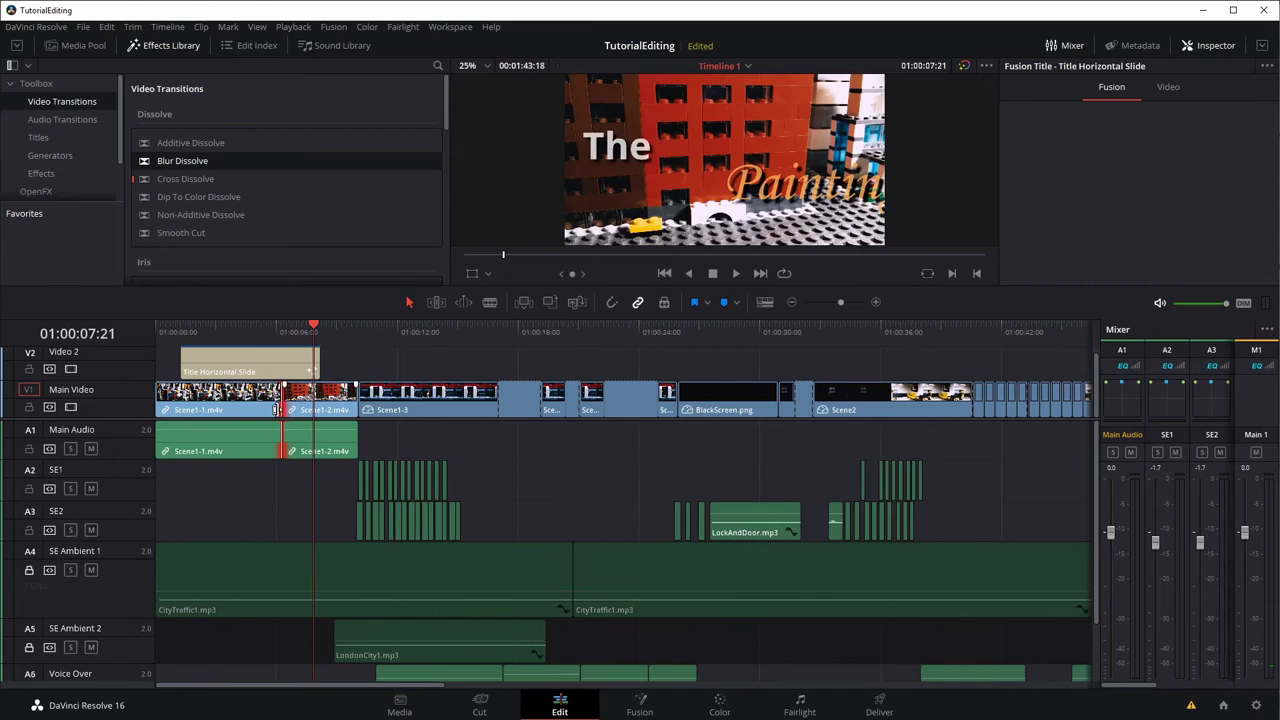
# Set Blur Dissolve as the standard video transition
pyautogui.rightClick(282, 410)
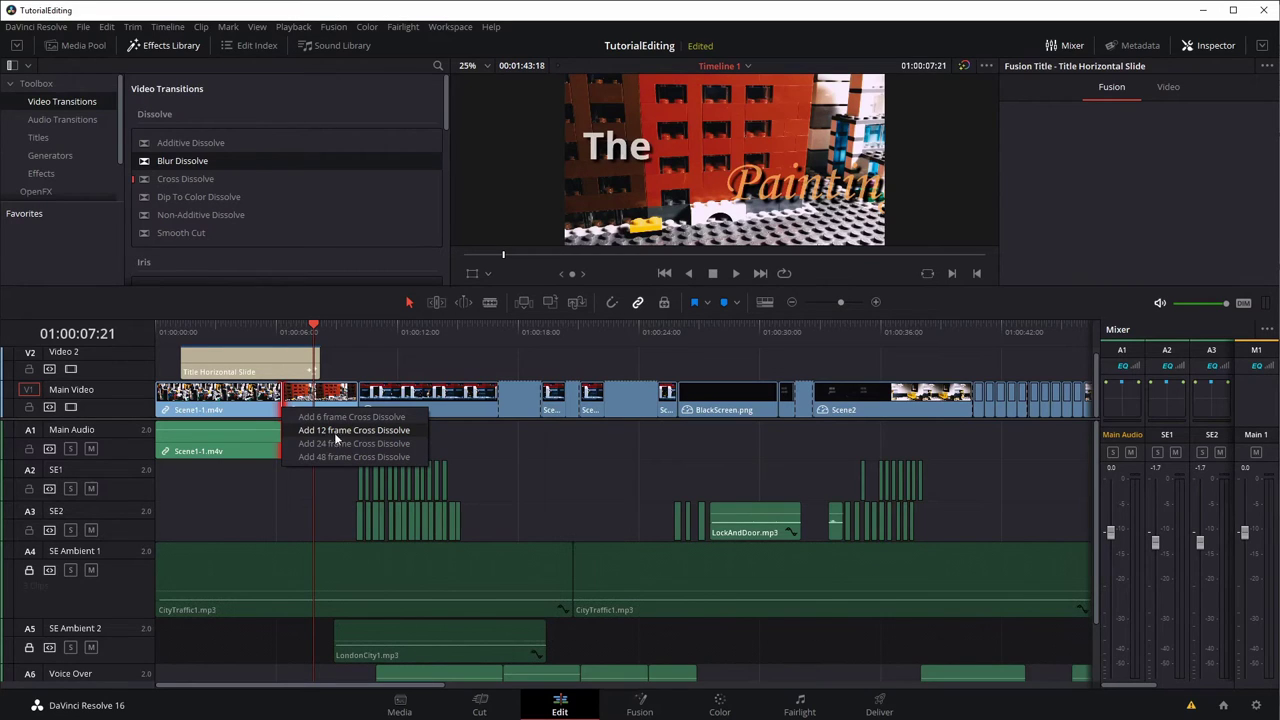
pyautogui.click(154, 182)
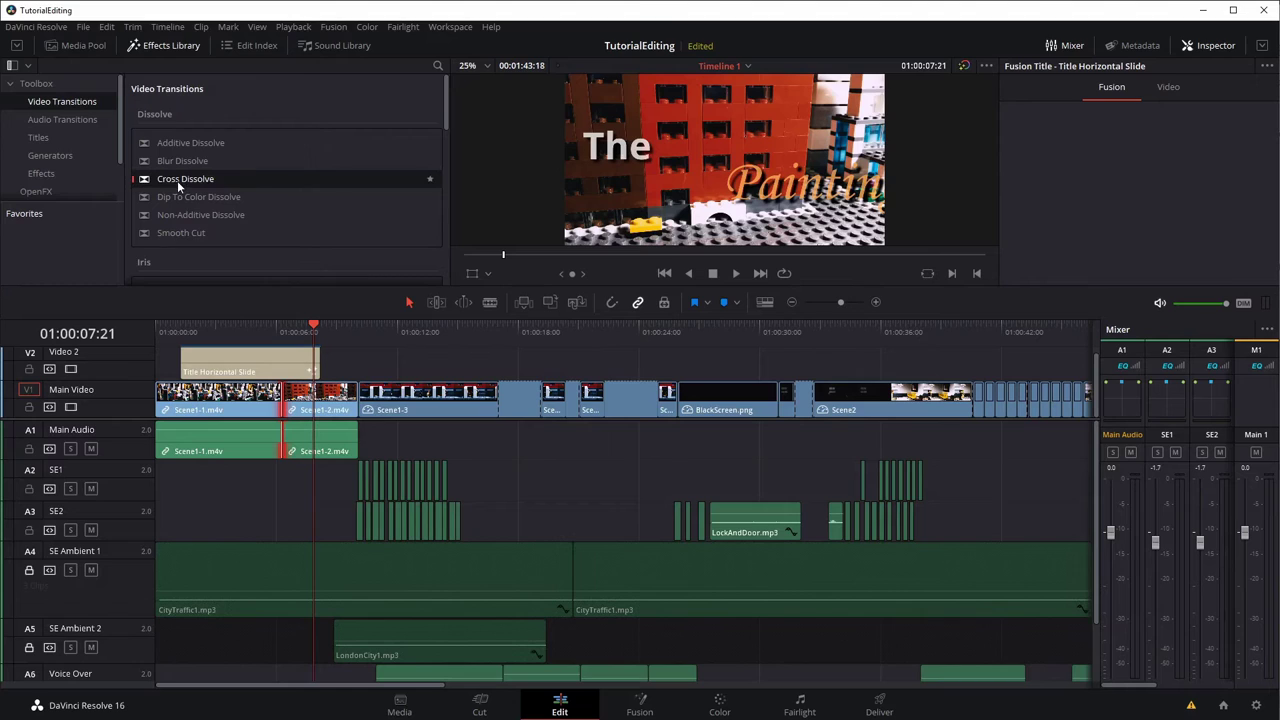
pyautogui.rightClick(177, 180)
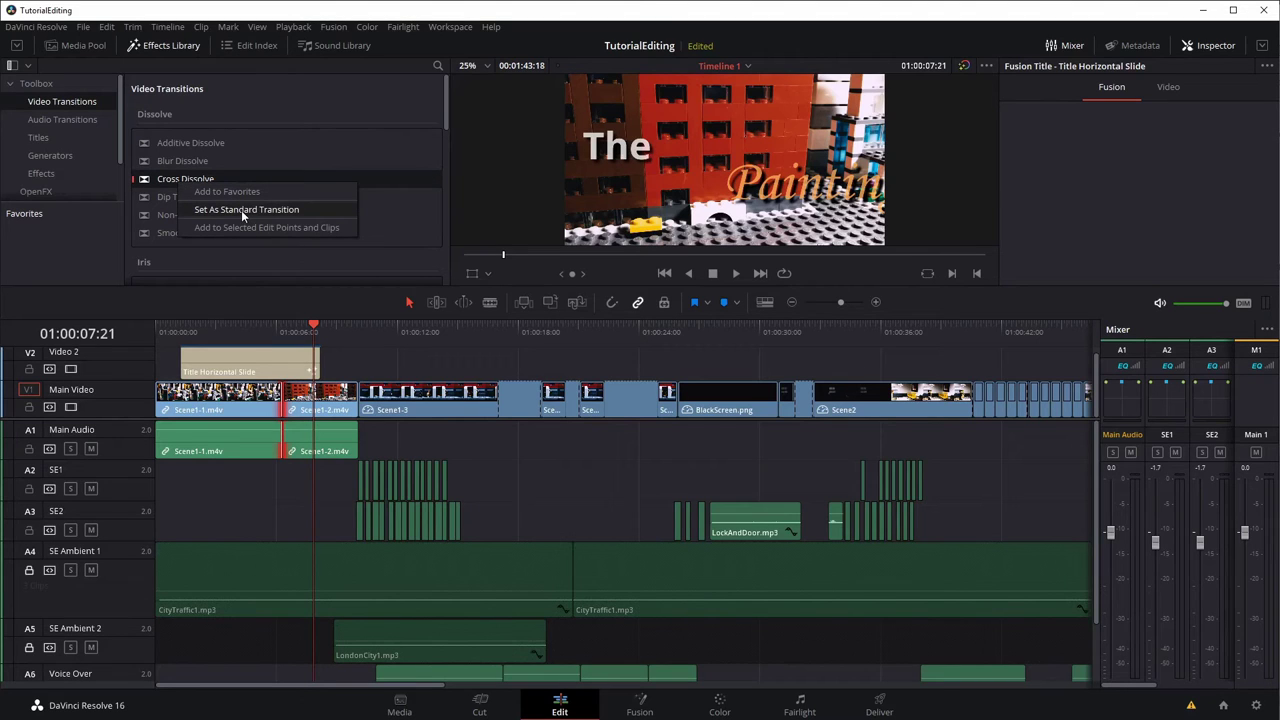
pyautogui.click(196, 162)
pyautogui.rightClick(196, 162)
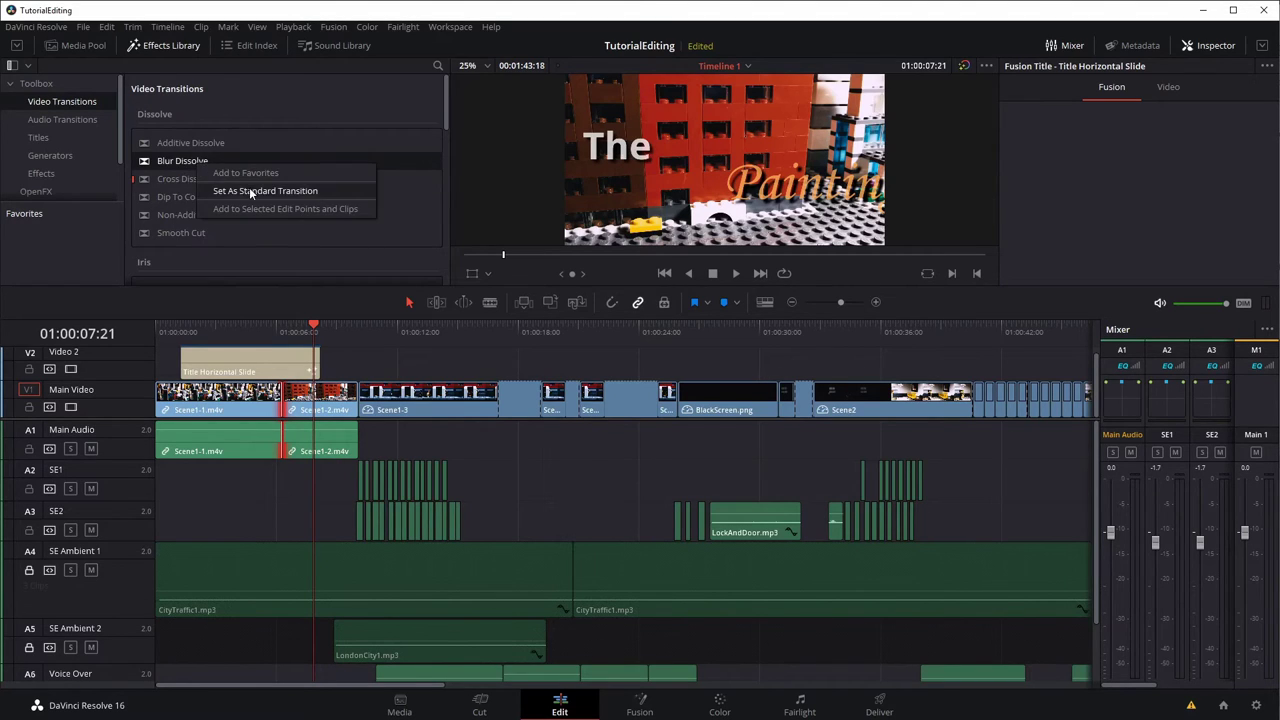
pyautogui.click(252, 191)
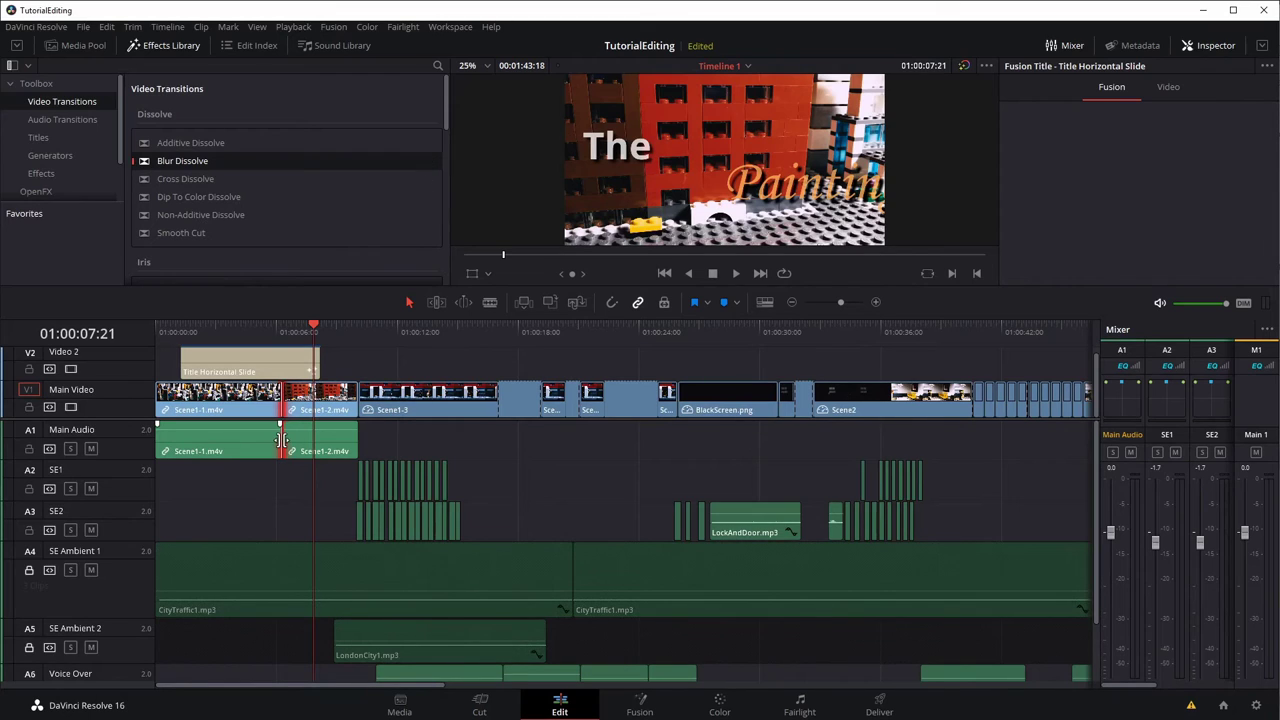
# Make Cross Dissolve the standard video transition again
pyautogui.rightClick(282, 440)
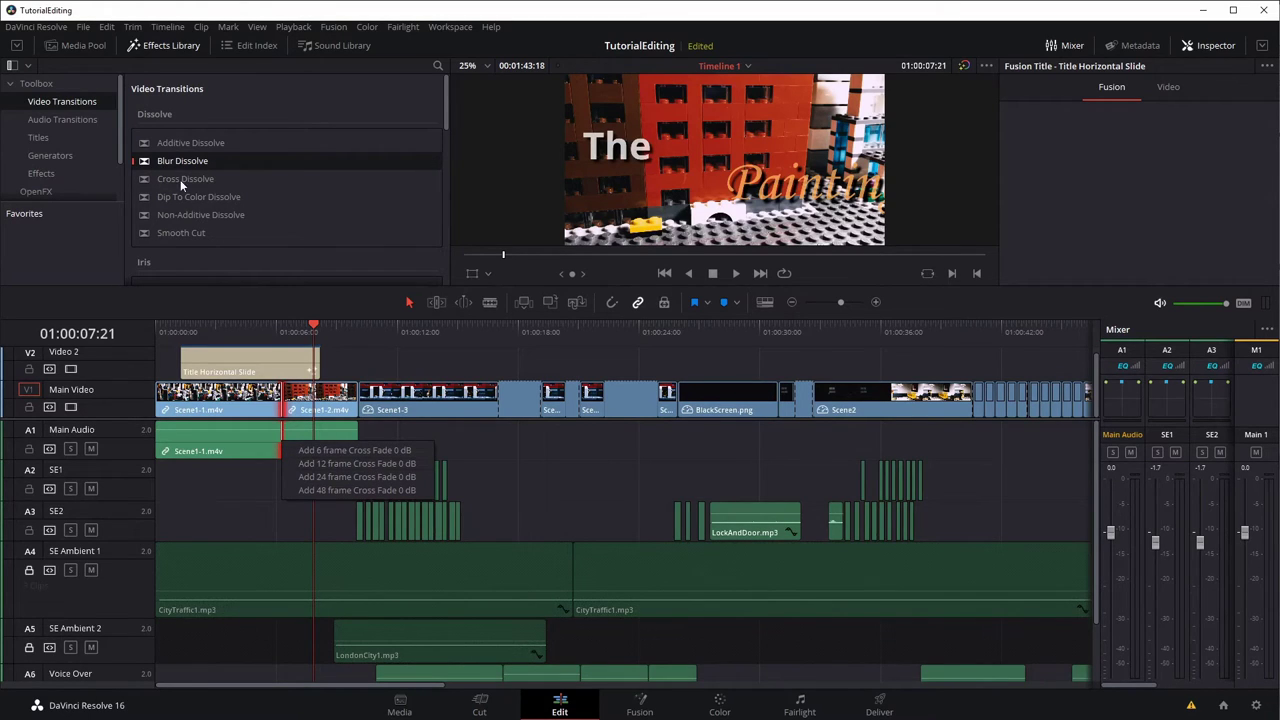
pyautogui.click(177, 178)
pyautogui.rightClick(177, 178)
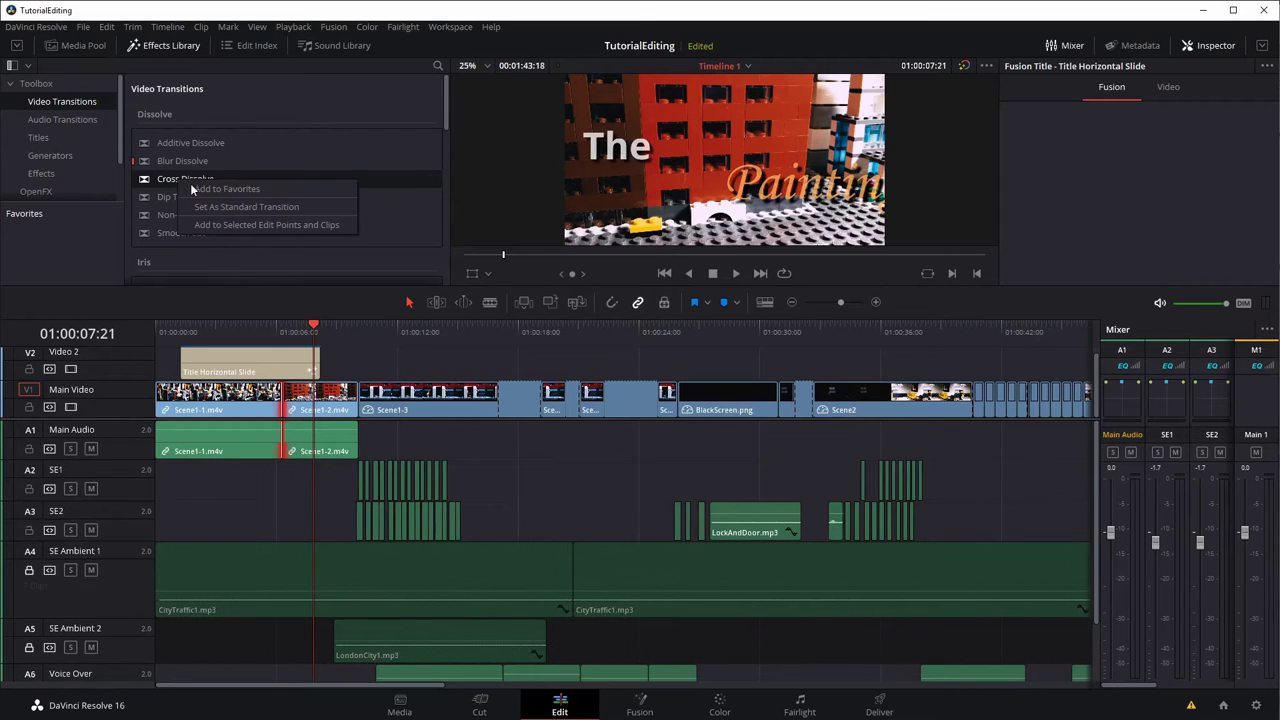
pyautogui.click(226, 208)
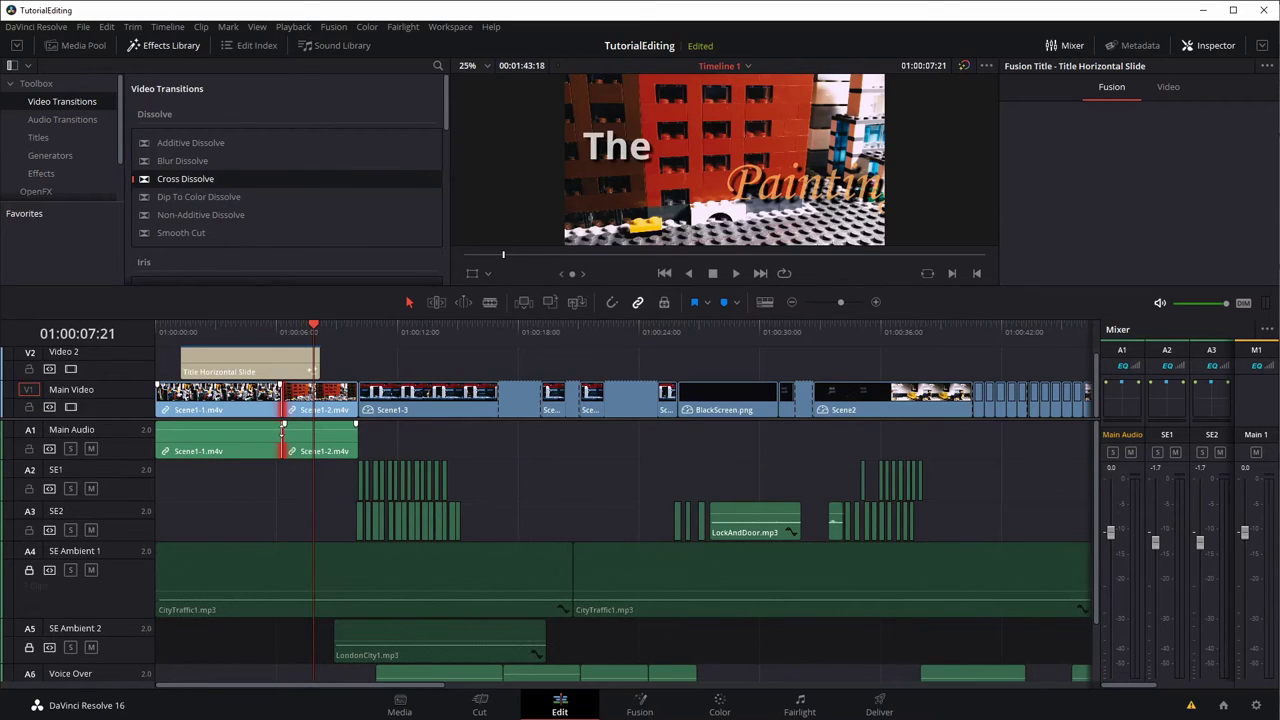
# Try a 12-frame Cross Dissolve with trimmed clips at the cut between Scene1-1 and Scene1-2, and undo it
pyautogui.rightClick(285, 404)
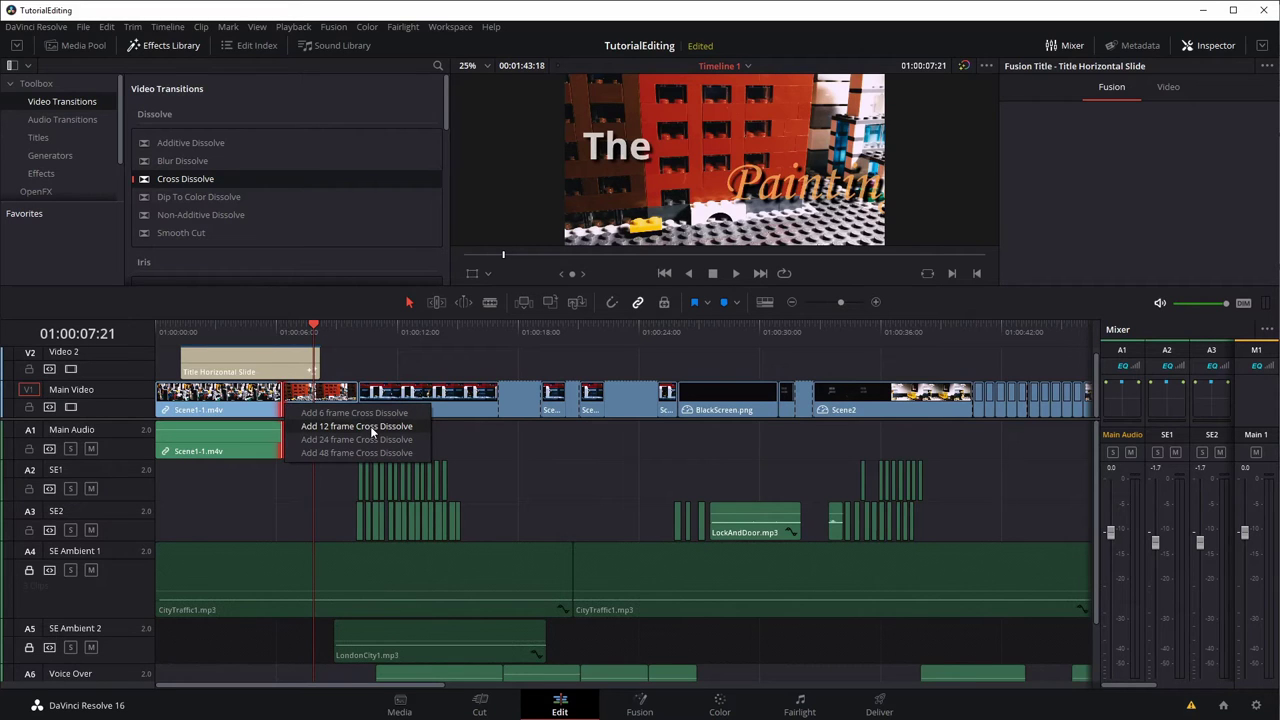
pyautogui.click(370, 426)
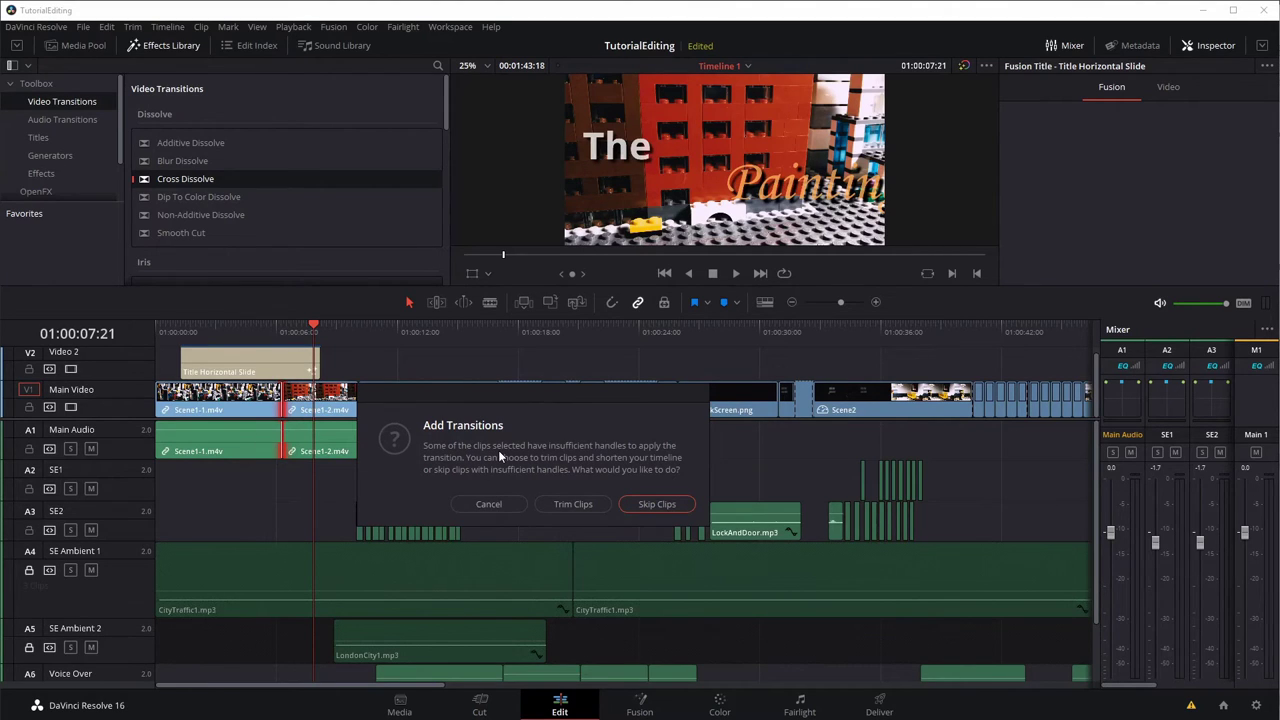
pyautogui.click(573, 504)
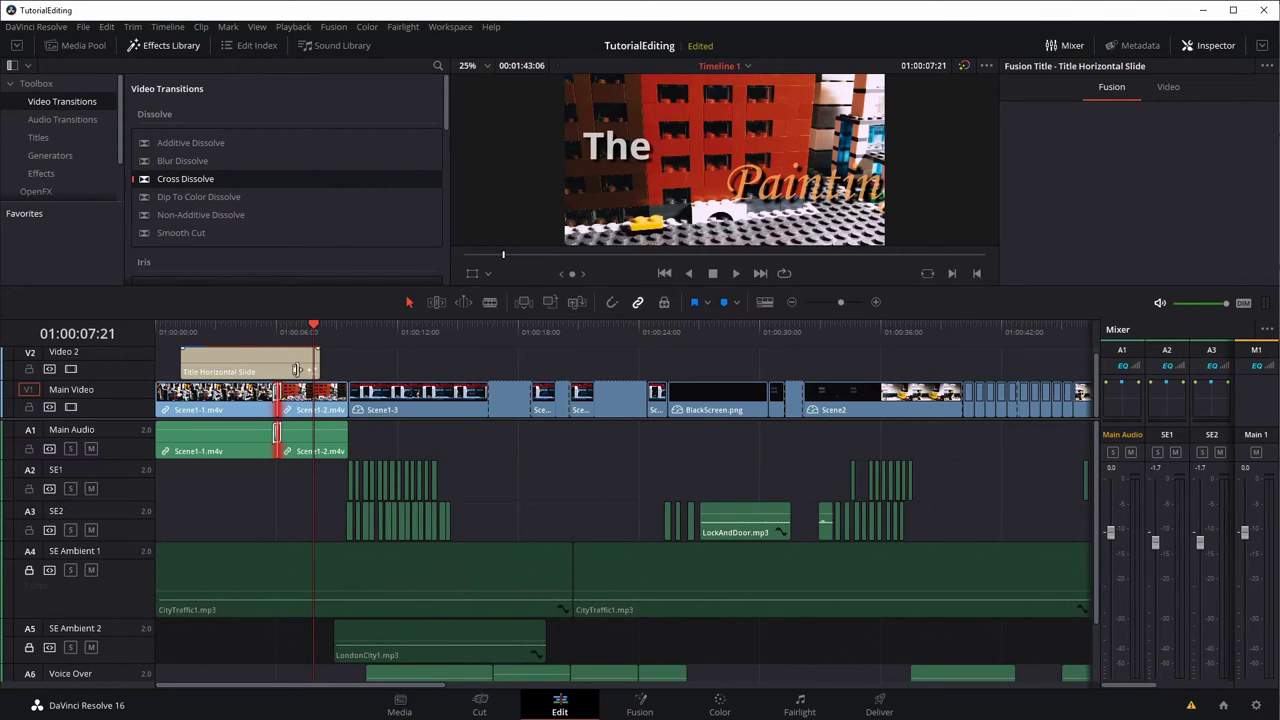
pyautogui.hotkey('ctrl', 'z')
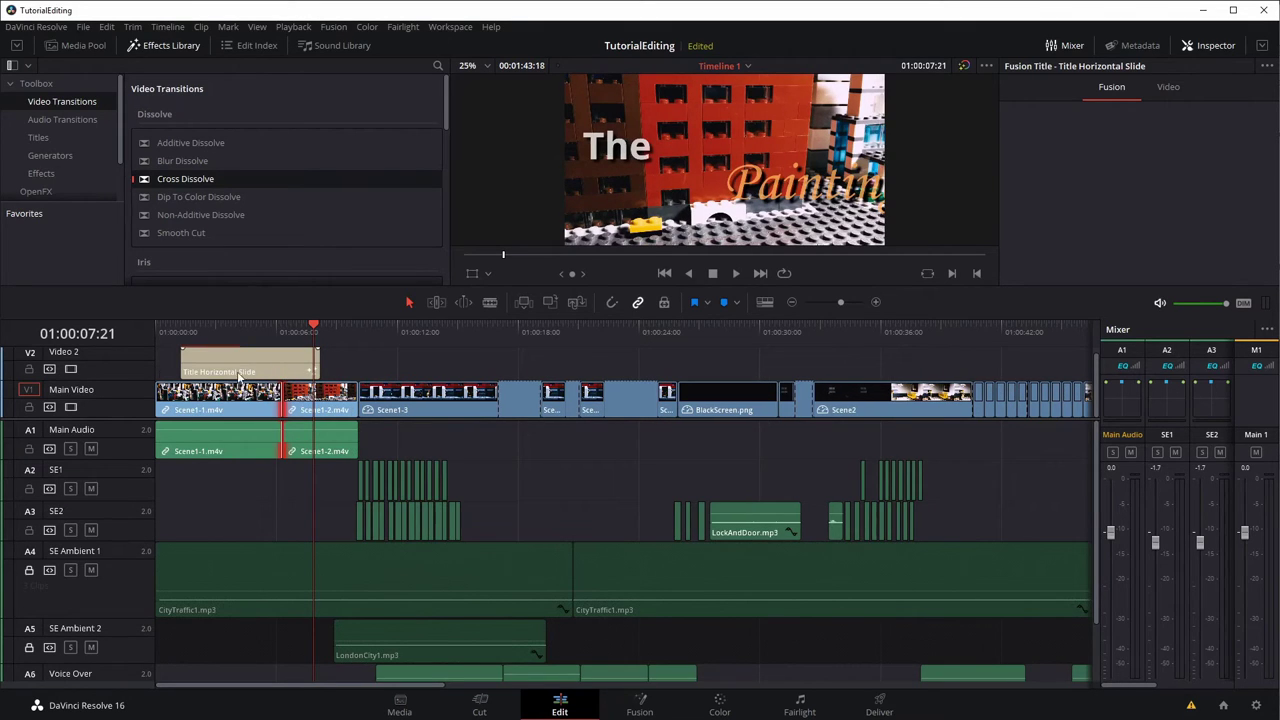
# Lock the Video 2 track and add a 12-frame Cross Dissolve between Scene1-1 and Scene1-2, trimming the clips
pyautogui.click(30, 369)
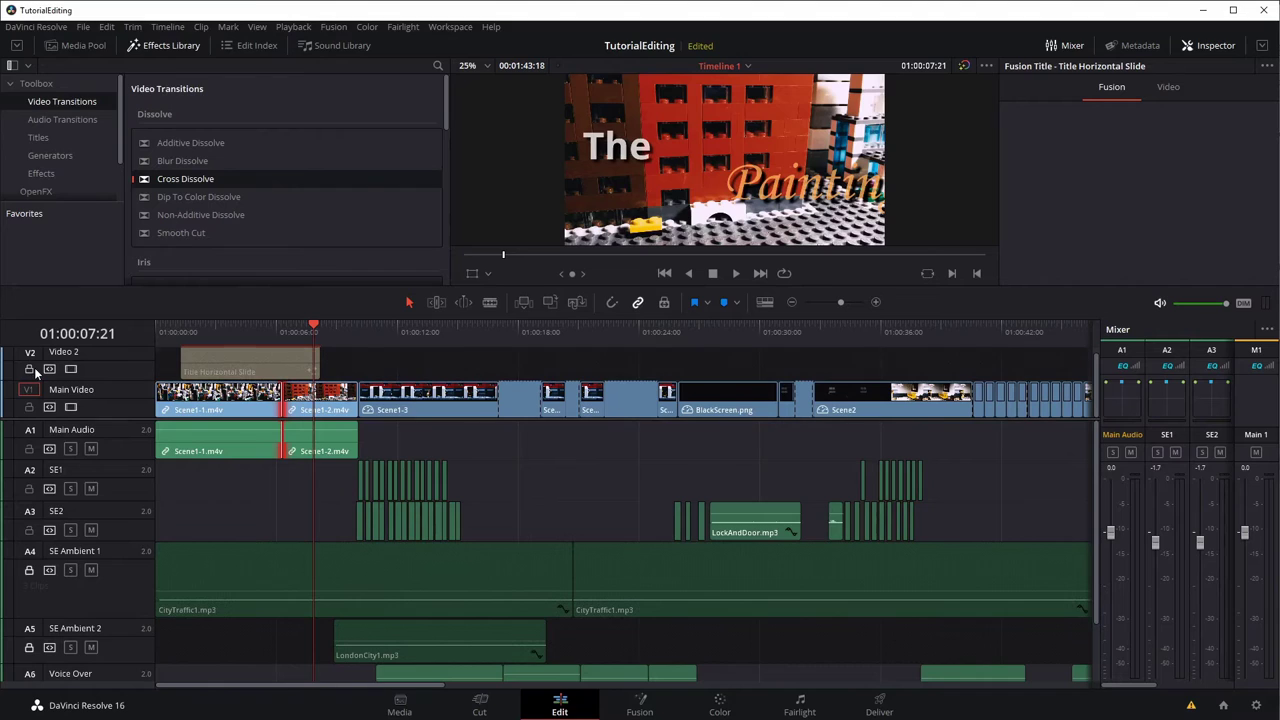
pyautogui.rightClick(283, 400)
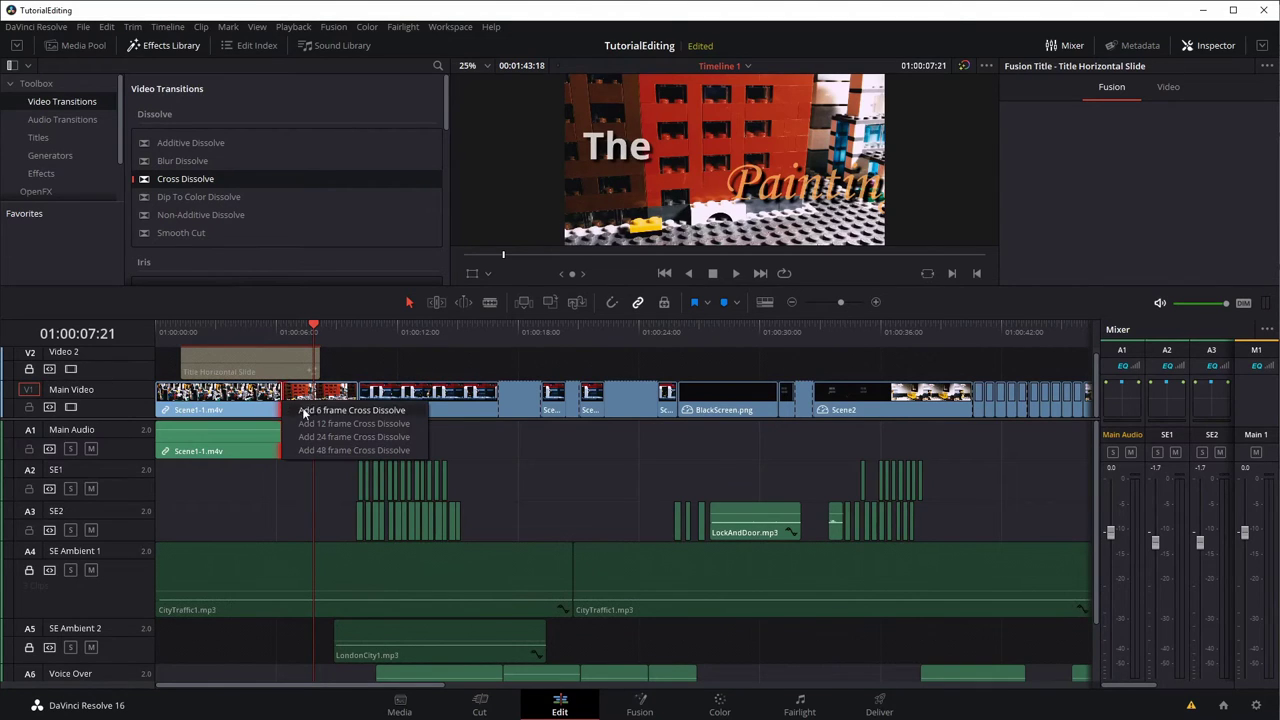
pyautogui.click(339, 427)
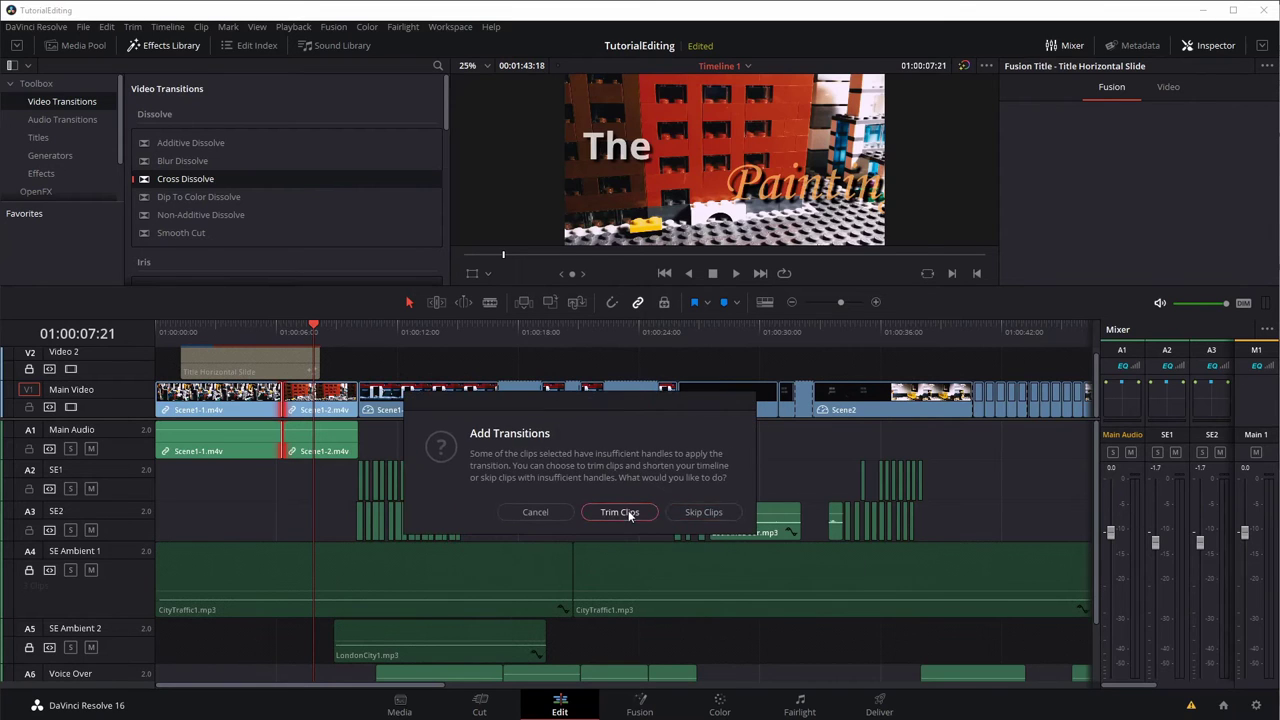
pyautogui.click(620, 512)
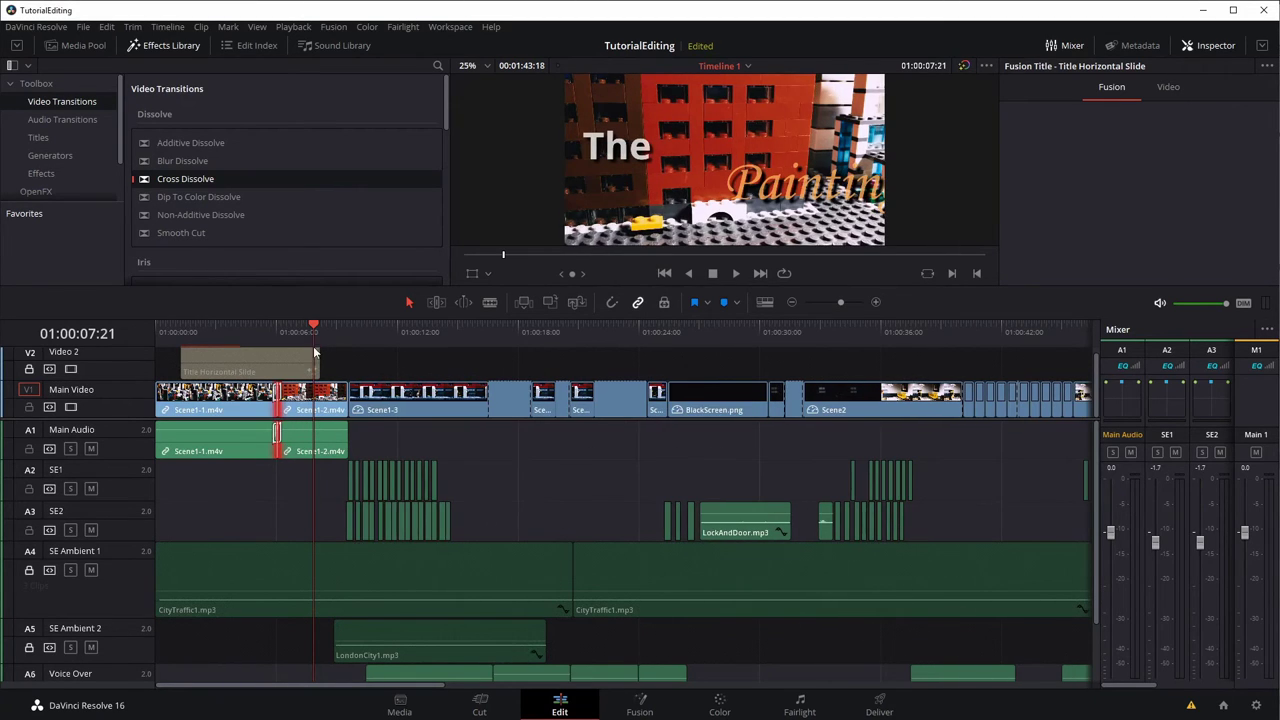
# Scrub through the Cross Dissolve between Scene1-1 and Scene1-2 up close to preview the blend
pyautogui.moveTo(313, 326); pyautogui.dragTo(281, 328)
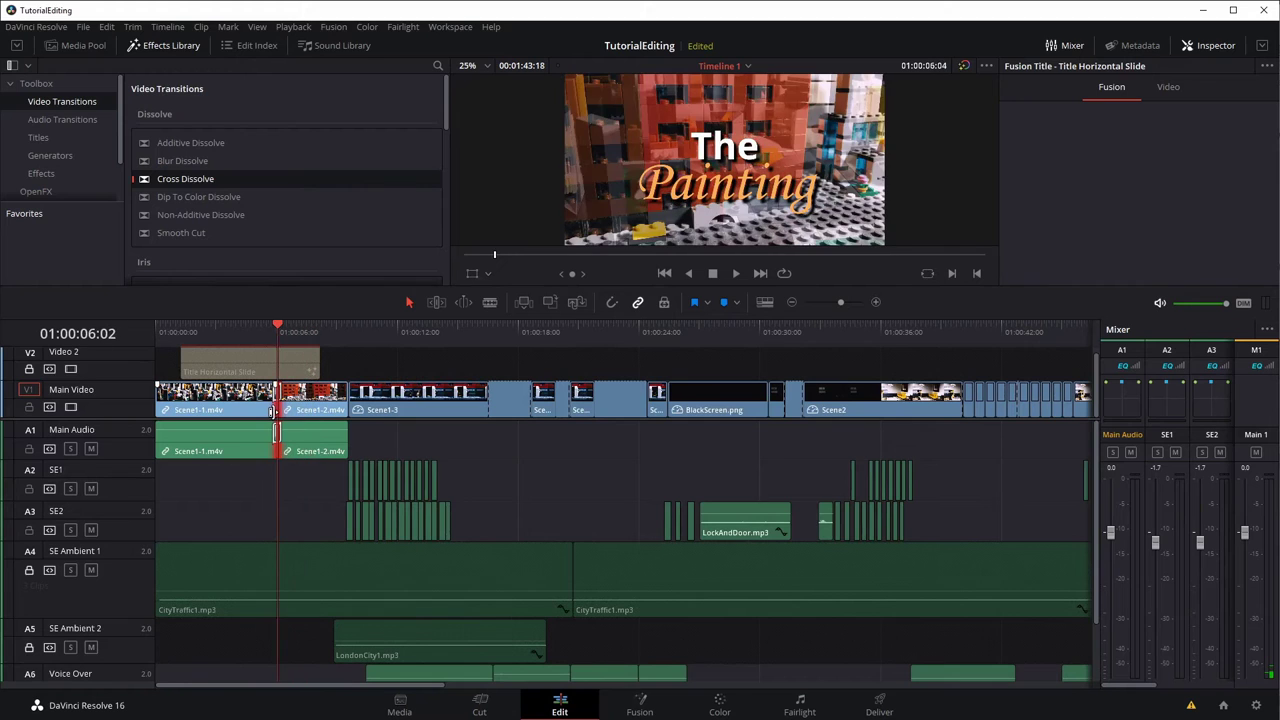
pyautogui.hotkey('ctrl', '=')
pyautogui.hotkey('ctrl', '=')
pyautogui.hotkey('ctrl', '=')
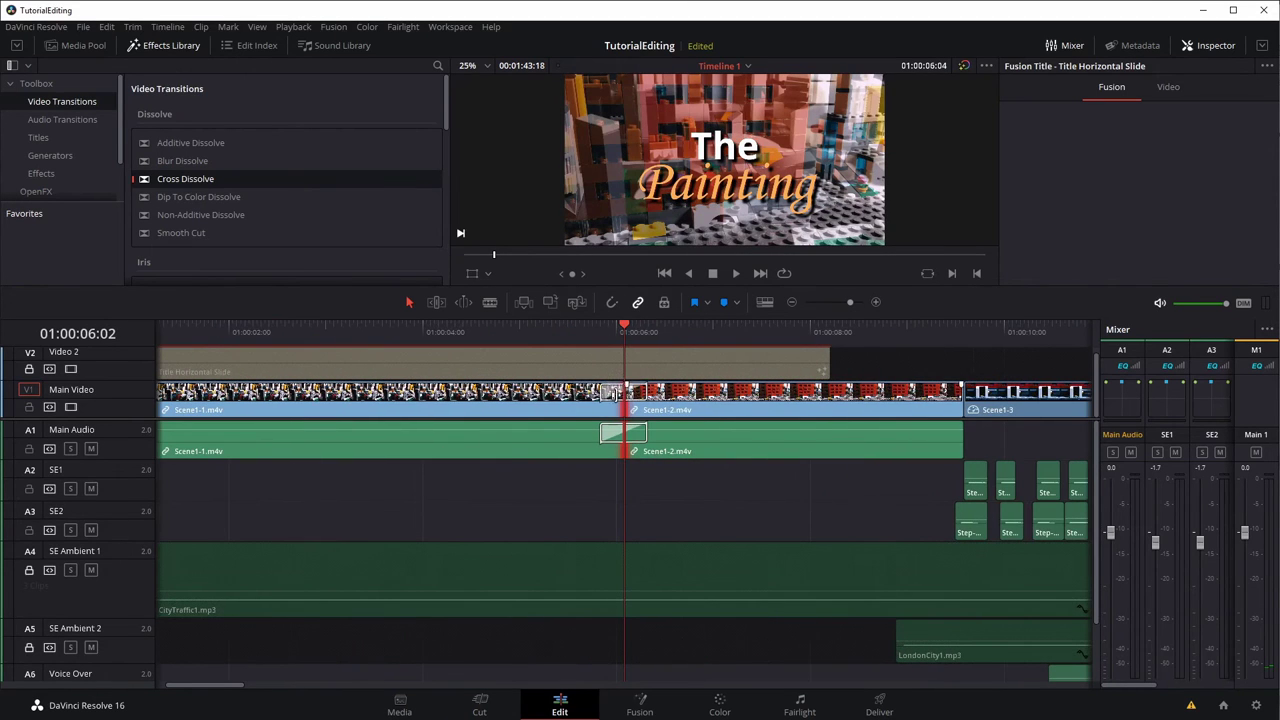
pyautogui.moveTo(626, 326)
pyautogui.mouseDown()
pyautogui.moveTo(594, 326)
pyautogui.moveTo(644, 332)
pyautogui.mouseUp()
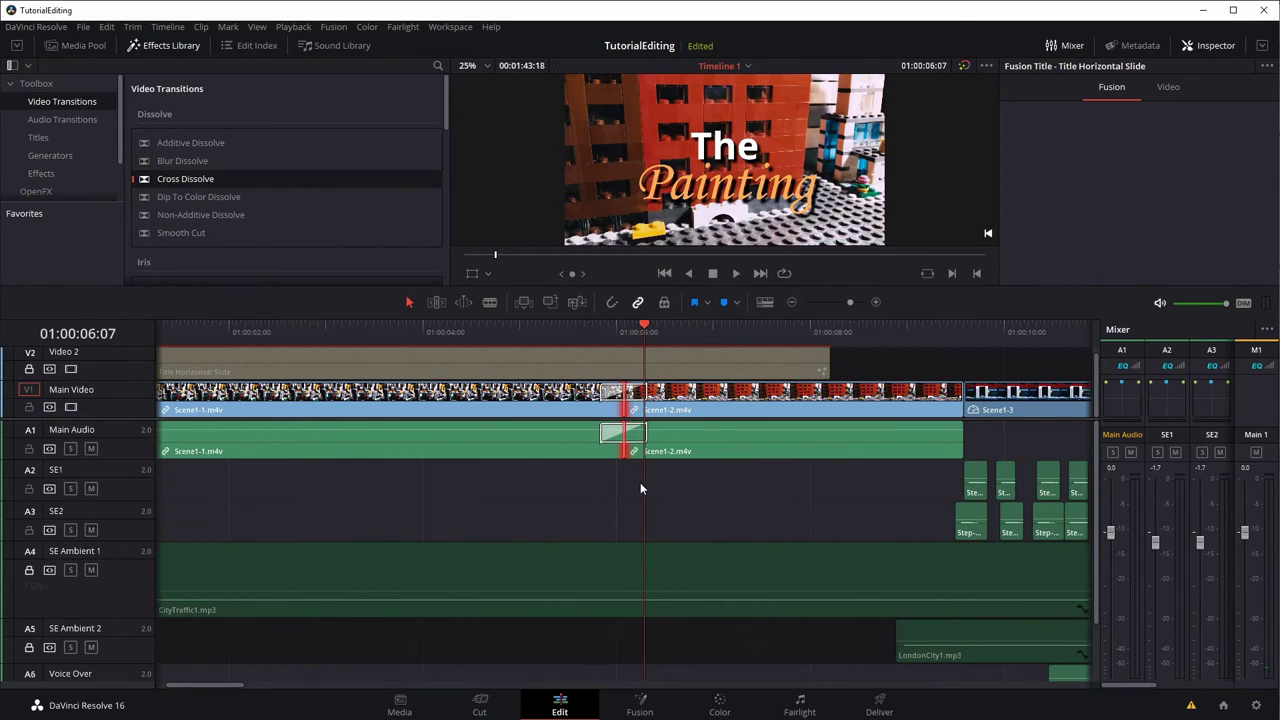
# Add a 6-frame Cross Dissolve at the end of Scene1-2, just before Scene1-3
pyautogui.scroll(-4, 640, 482)
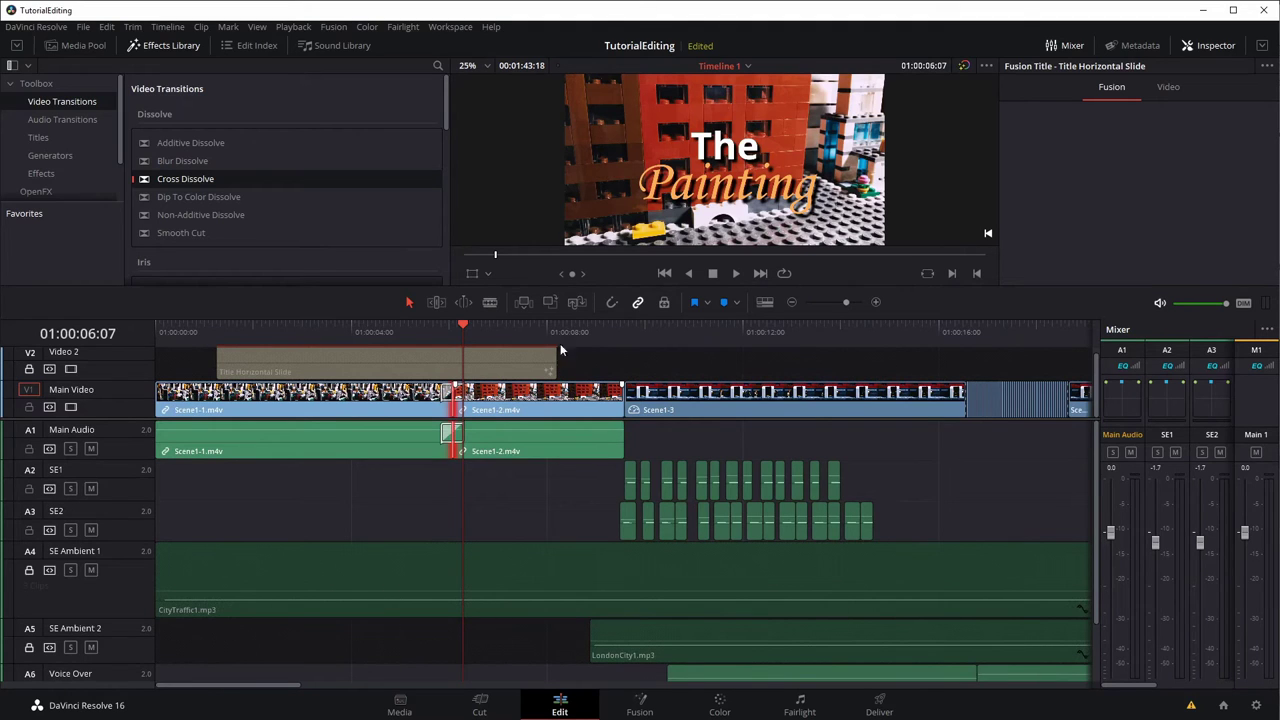
pyautogui.moveTo(463, 327); pyautogui.dragTo(580, 331)
pyautogui.click(631, 414)
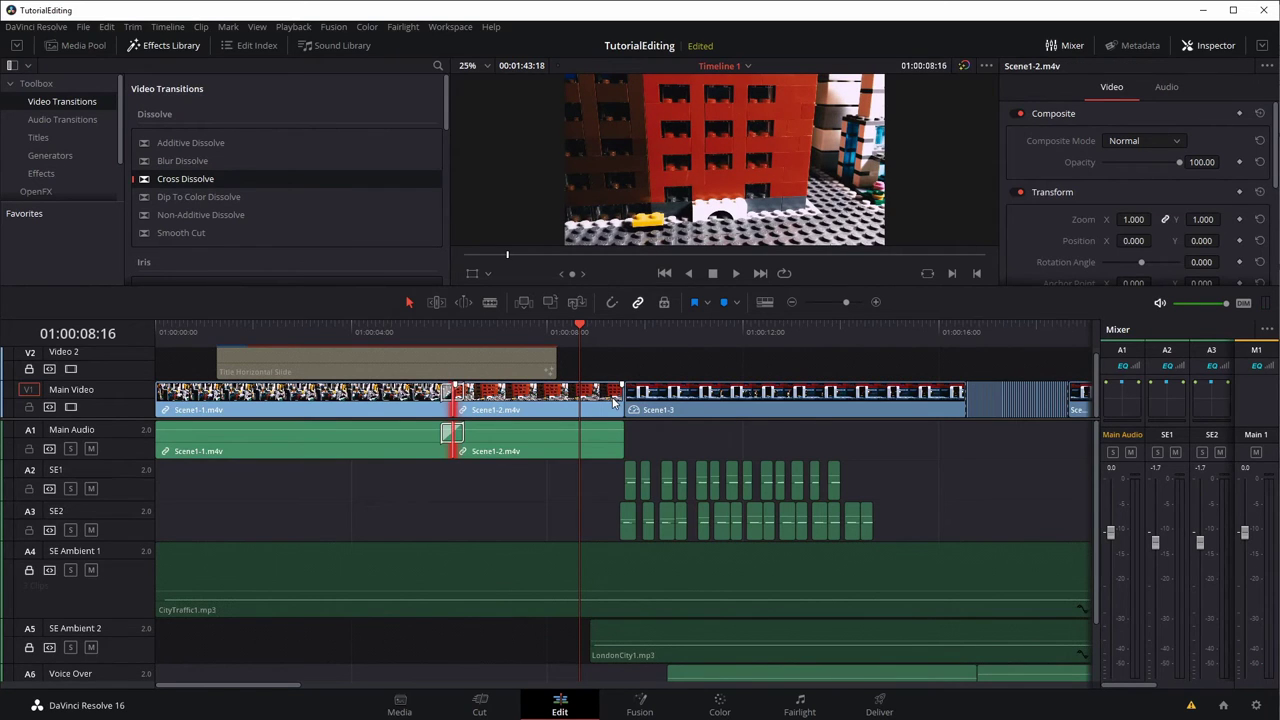
pyautogui.hotkey('ctrl', 'alt', 'y')
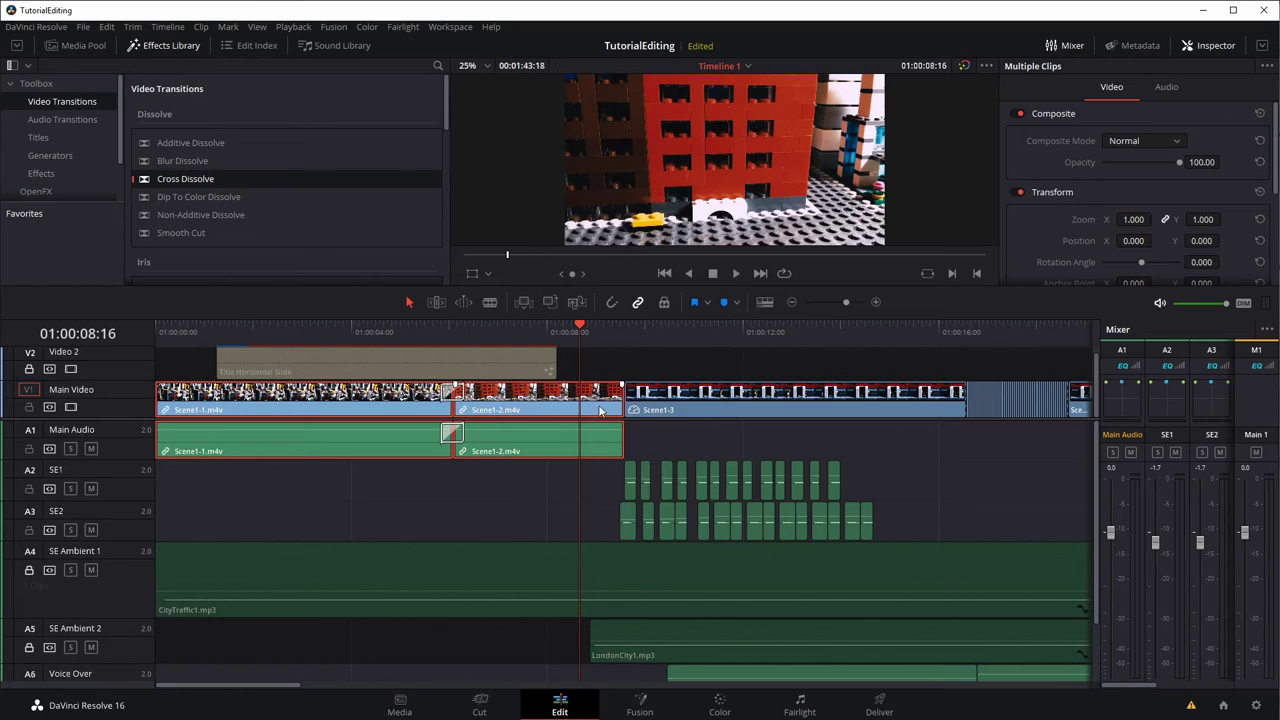
pyautogui.hotkey('alt', 'y')
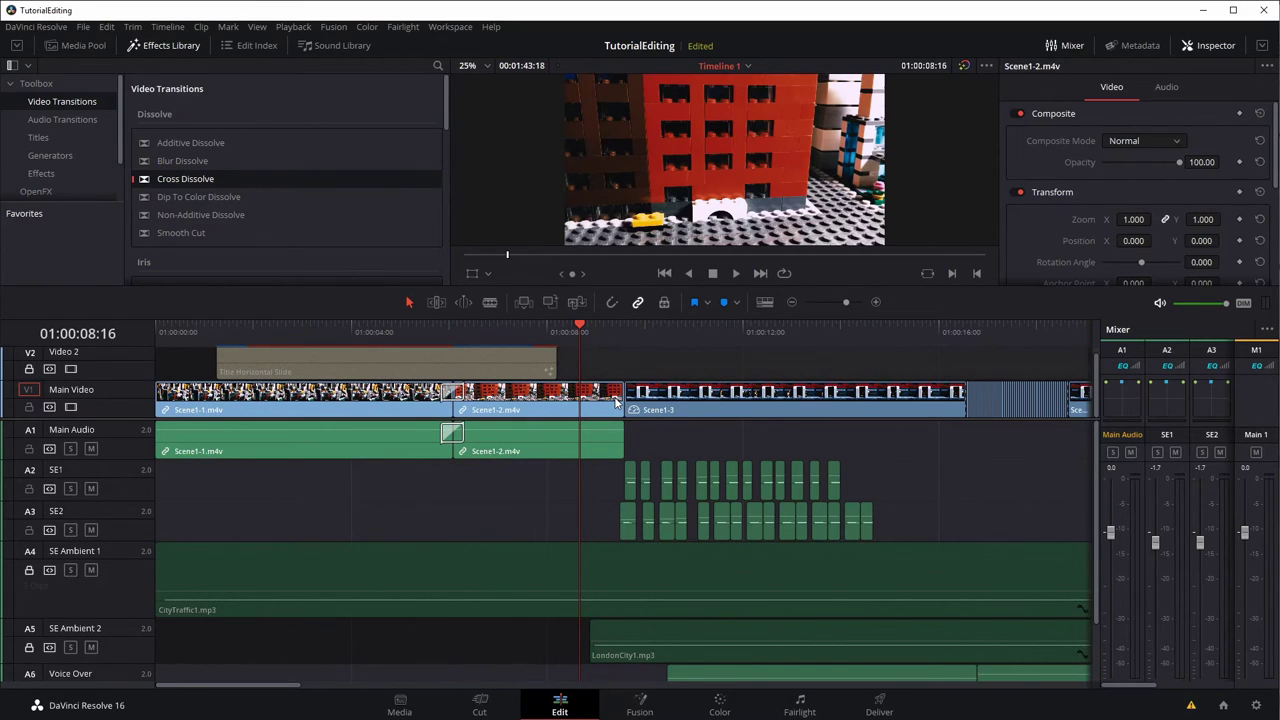
pyautogui.click(615, 402)
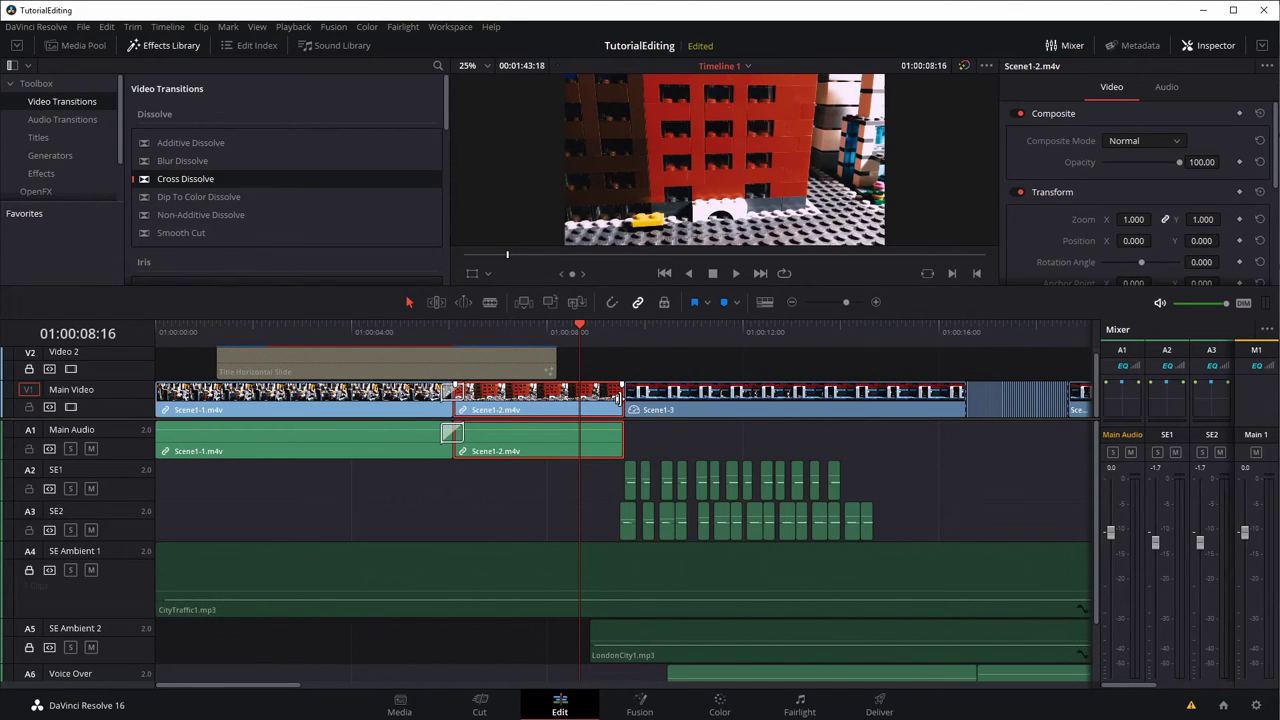
pyautogui.click(620, 398)
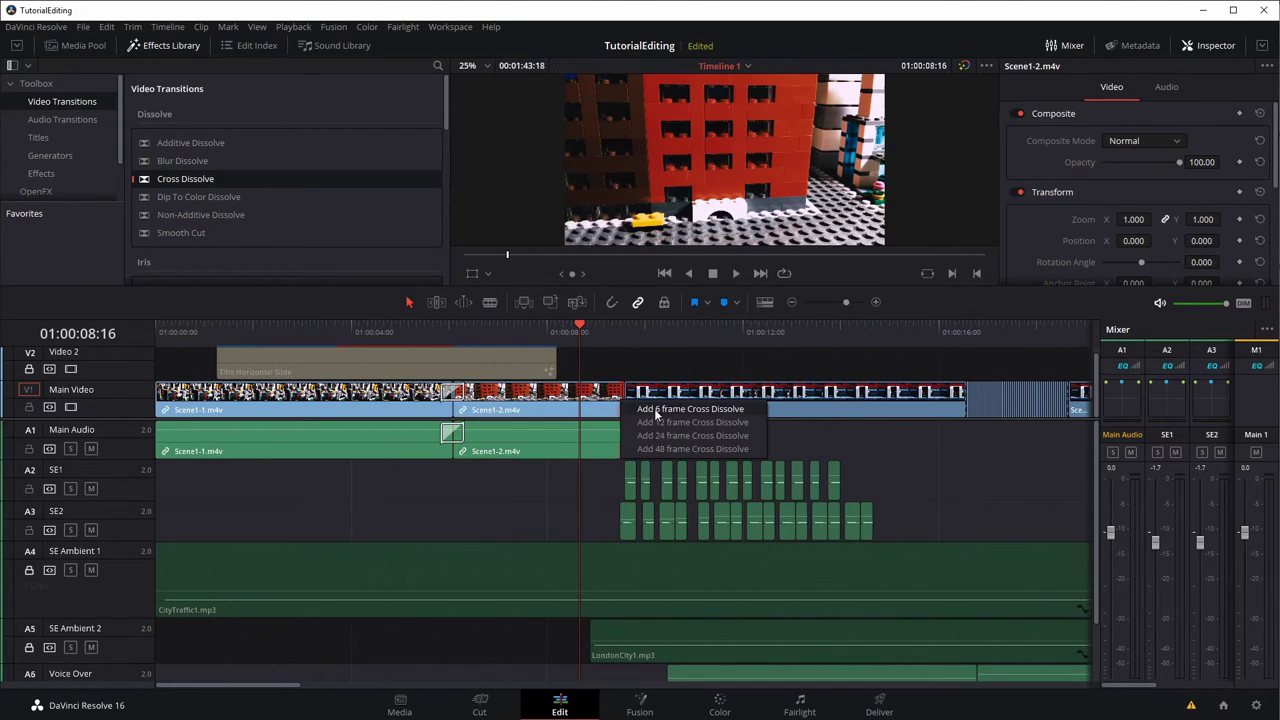
pyautogui.hotkey('ctrl', 't')
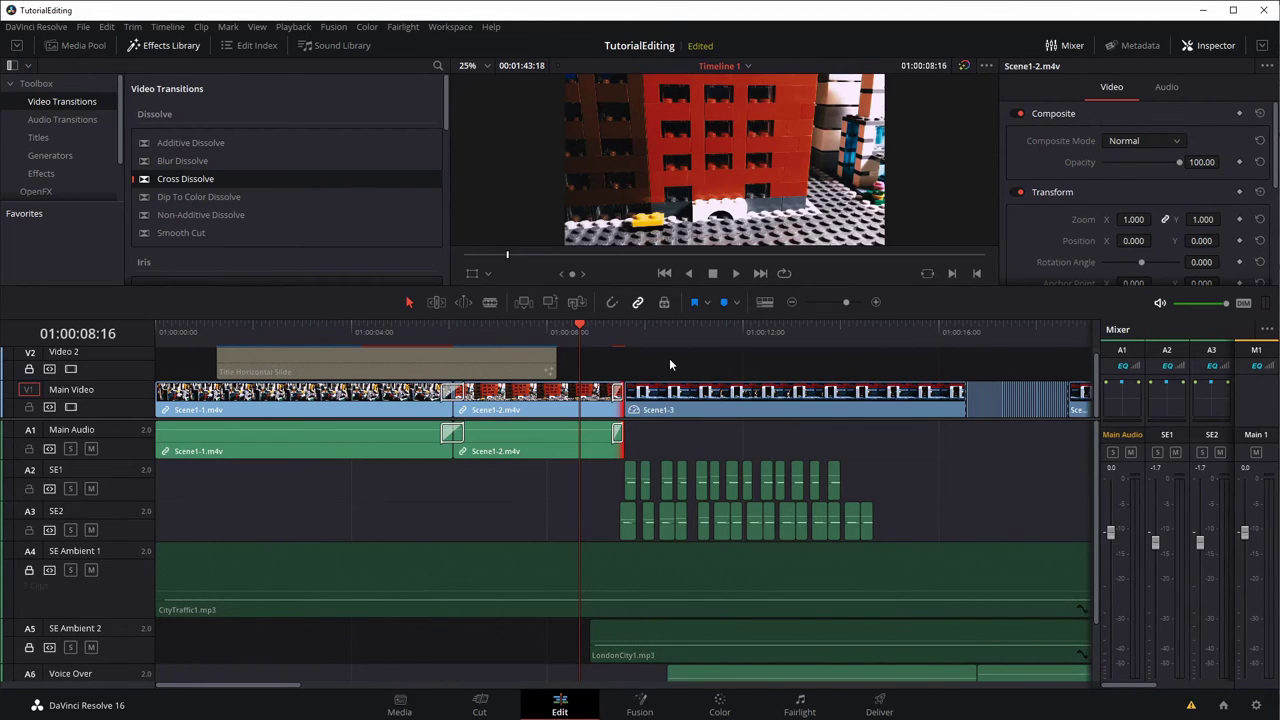
# Add a Cross Dissolve at the start of Scene1-3 and scrub past the cut from Scene1-2 to preview it
pyautogui.click(631, 397)
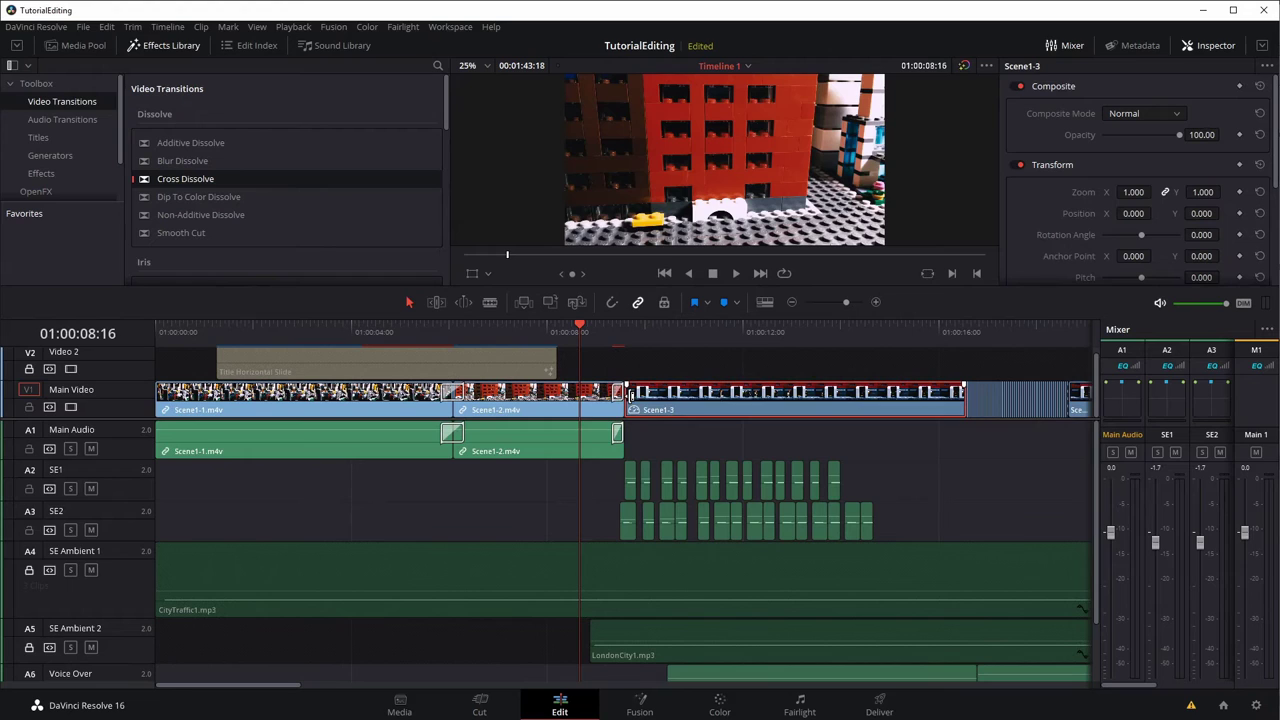
pyautogui.click(631, 397)
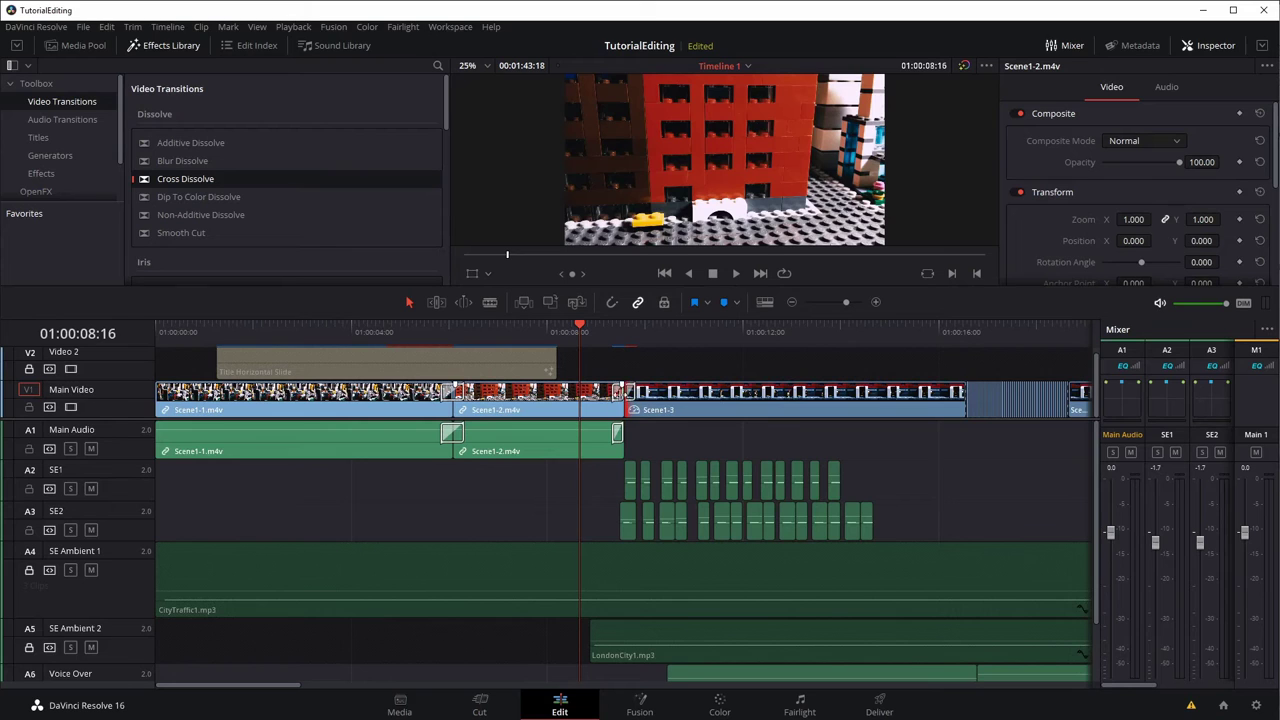
pyautogui.moveTo(582, 326); pyautogui.dragTo(636, 330)
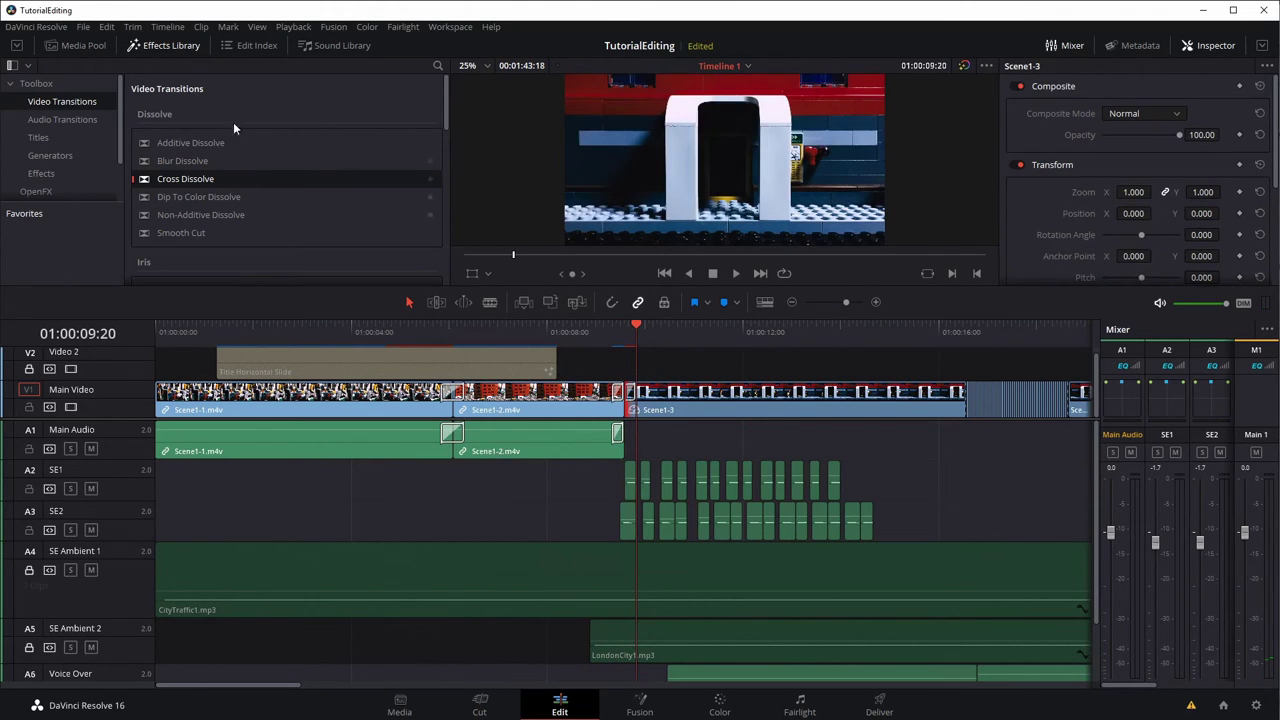
pyautogui.moveTo(445, 95)
pyautogui.mouseDown()
pyautogui.moveTo(448, 235)
pyautogui.moveTo(449, 90)
pyautogui.mouseUp()
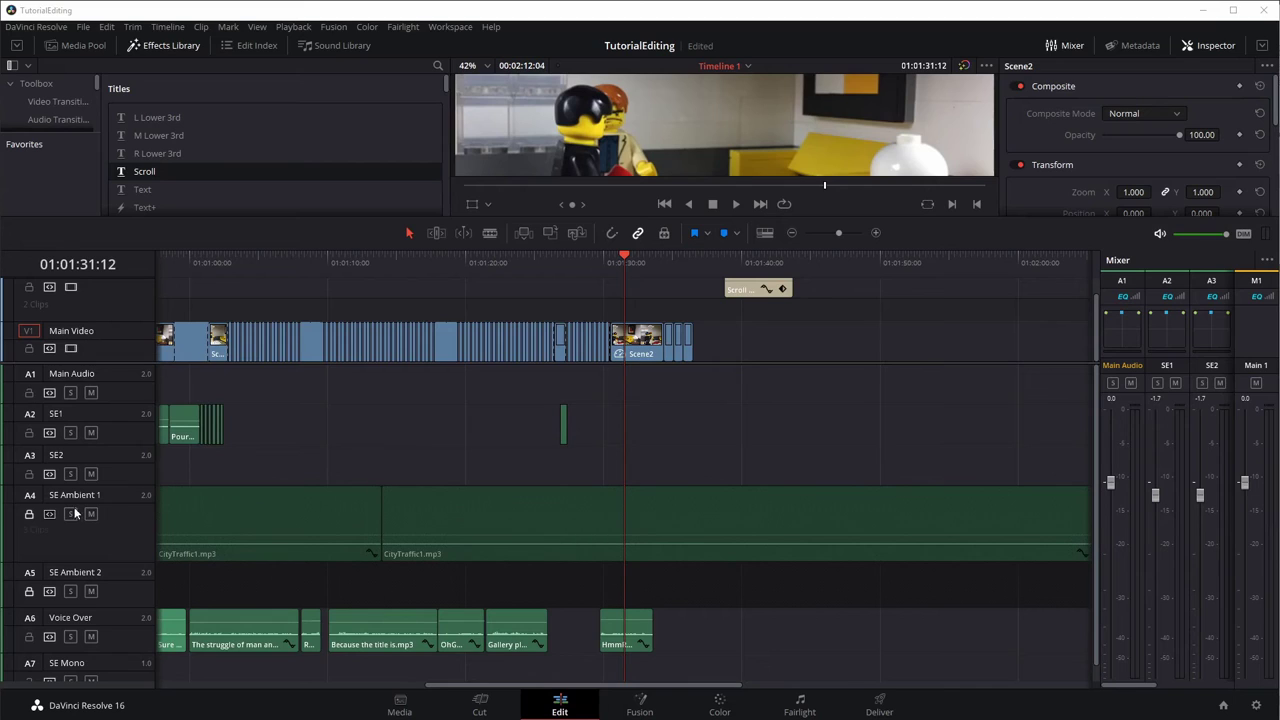
# Unlock the SE Ambient 1 track and move the playhead into the Scroll credits, to 01:01:41:03
pyautogui.click(29, 514)
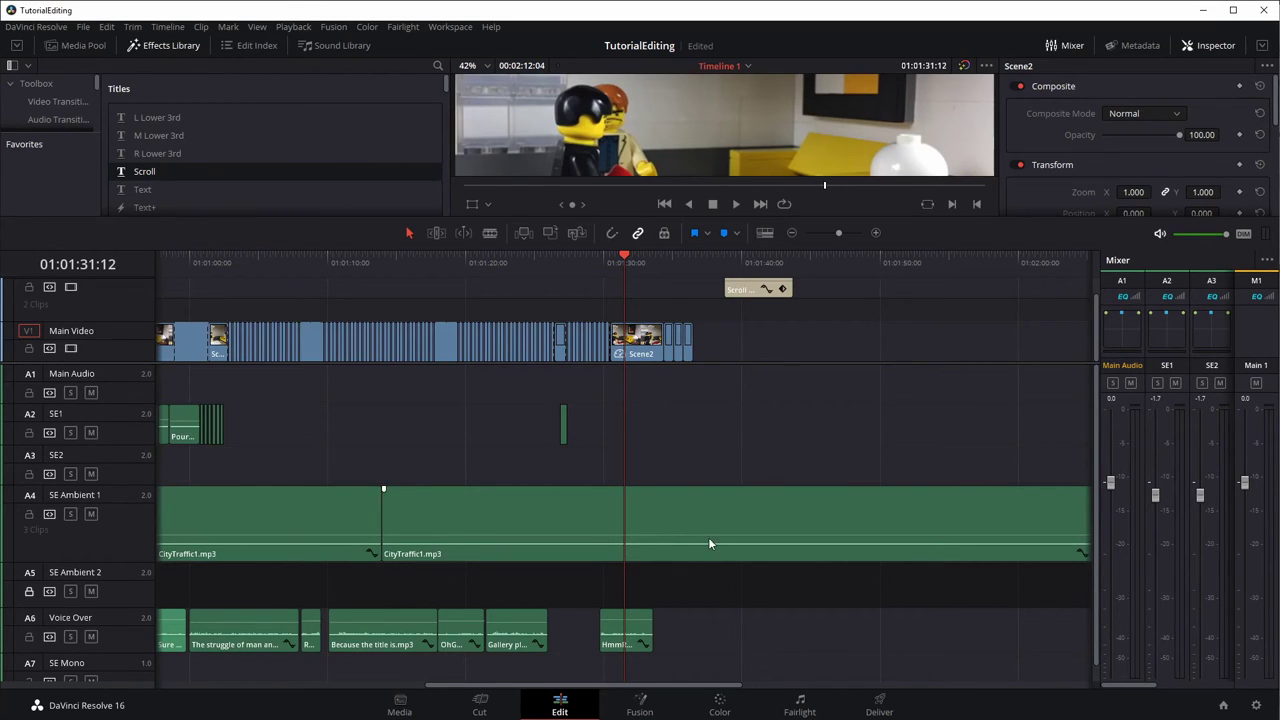
pyautogui.moveTo(695, 535)
pyautogui.mouseDown()
pyautogui.moveTo(697, 493)
pyautogui.moveTo(689, 517)
pyautogui.mouseUp()
pyautogui.moveTo(666, 689); pyautogui.dragTo(708, 692)
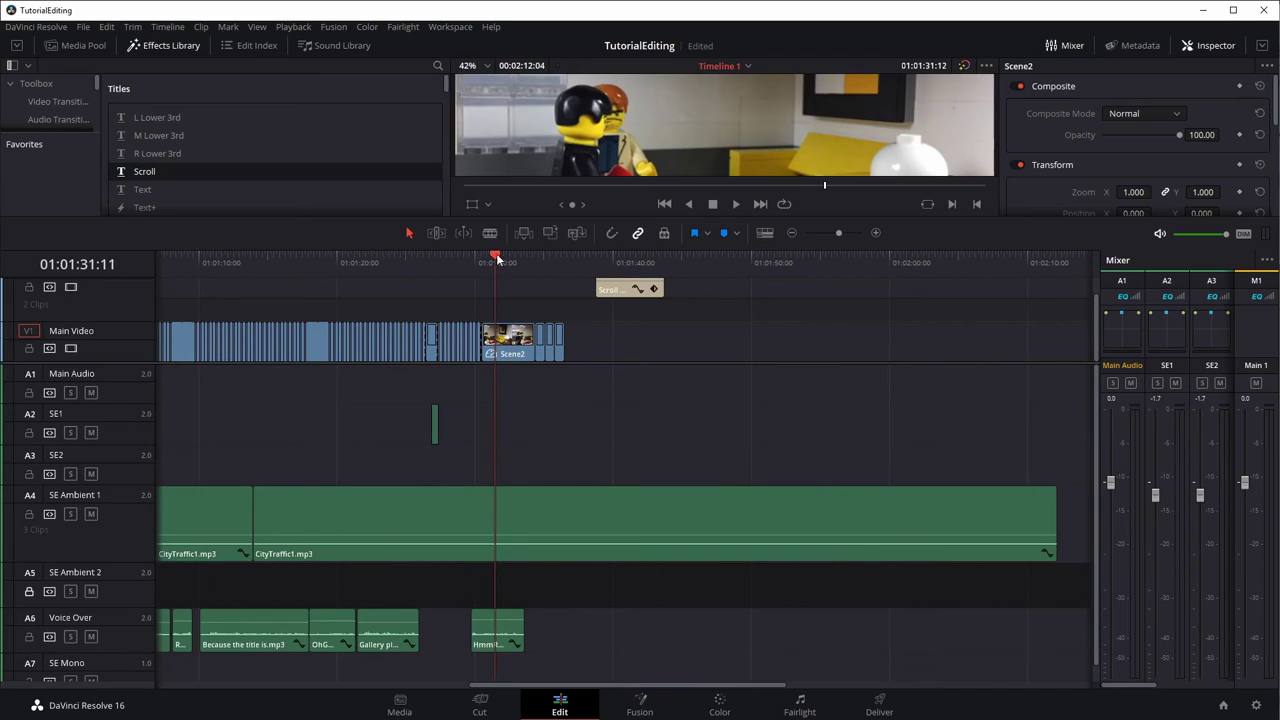
pyautogui.moveTo(496, 258); pyautogui.dragTo(628, 262)
pyautogui.click(674, 500)
pyautogui.click(606, 263)
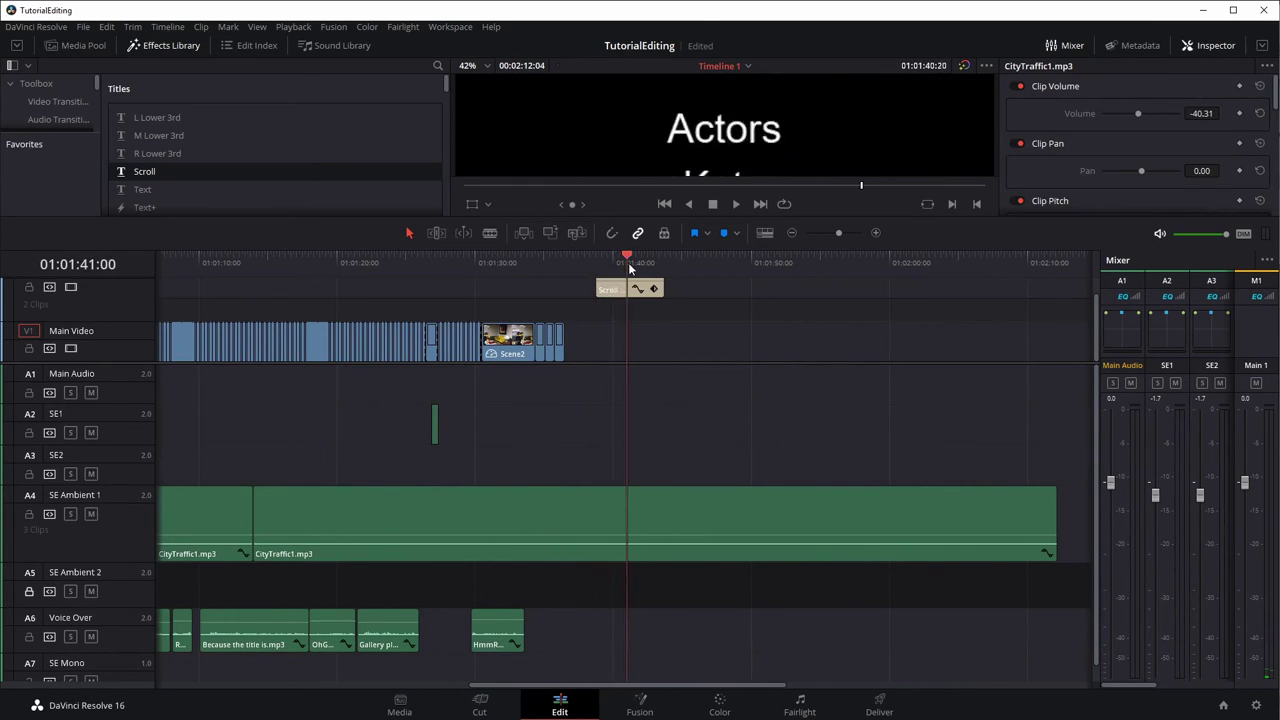
pyautogui.click(683, 409)
# Split the last CityTraffic1.mp3 clip at the playhead with the Blade tool and delete the part after the cut
pyautogui.click(490, 233)
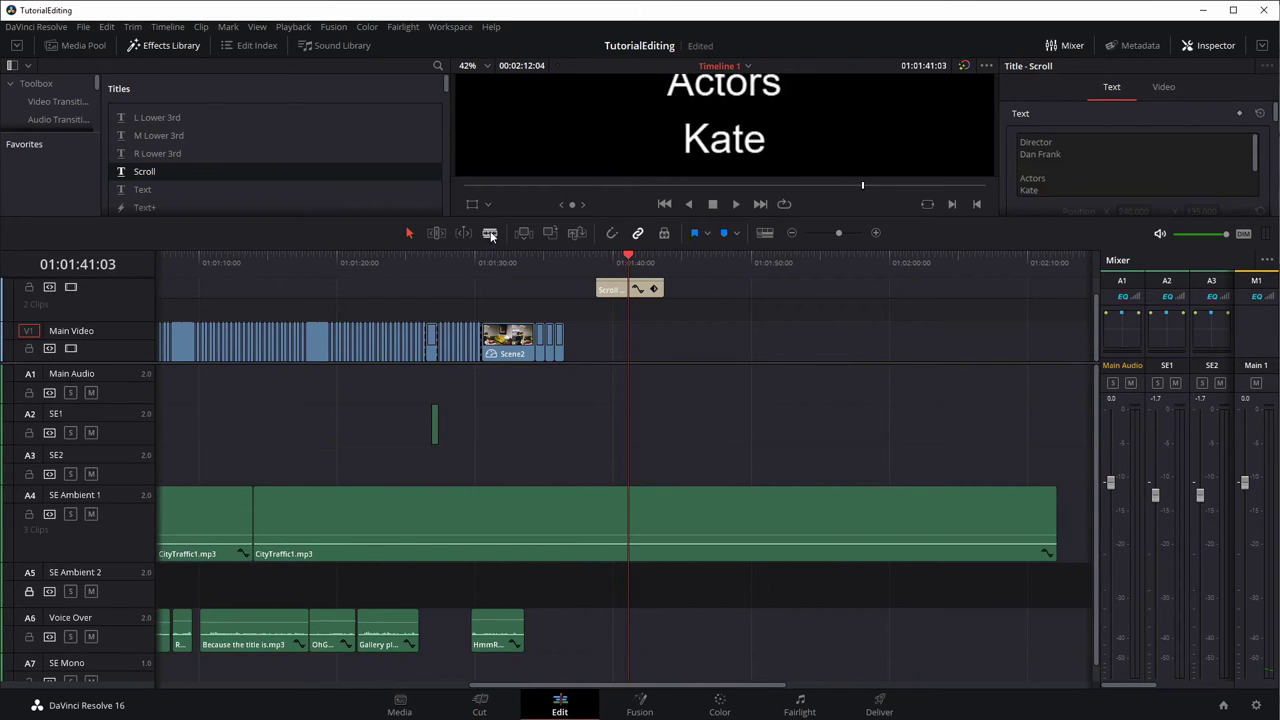
pyautogui.click(633, 530)
pyautogui.click(767, 522)
pyautogui.press('Delete')
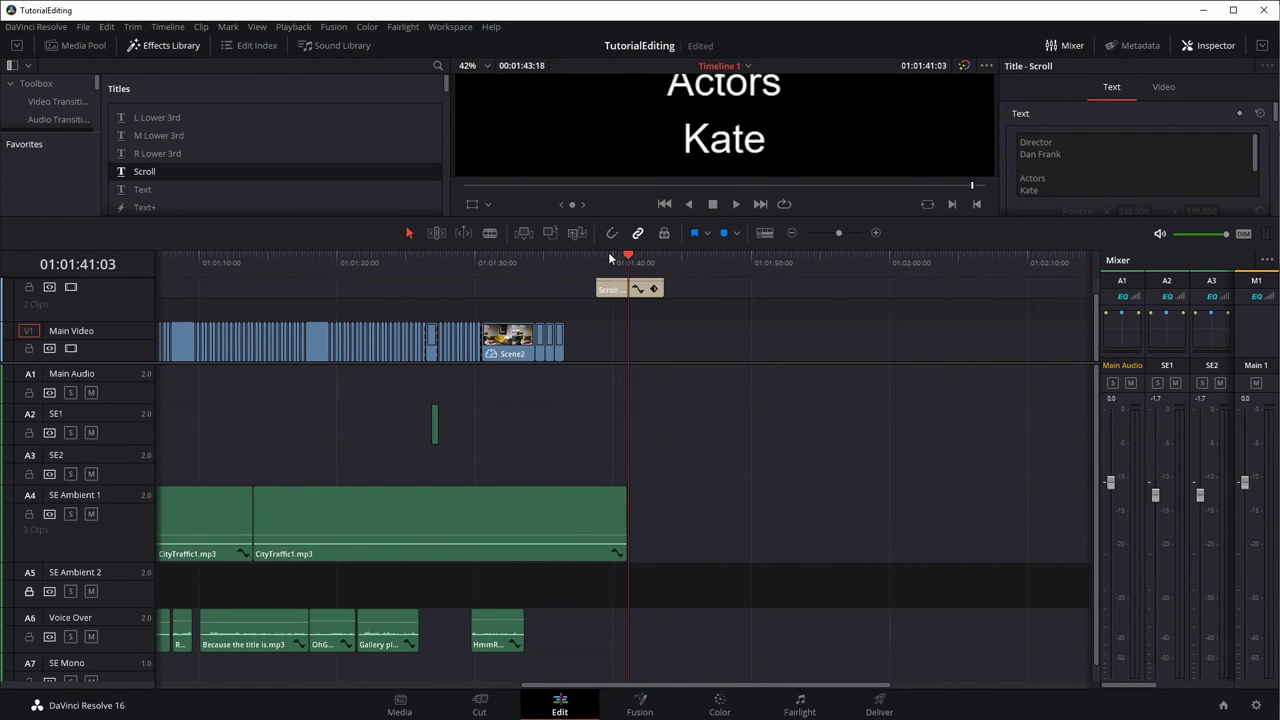
# Play from the end of the last scene, around 01:01:36:02, to hear the traffic sound leading into the credits
pyautogui.moveTo(627, 262); pyautogui.dragTo(559, 262)
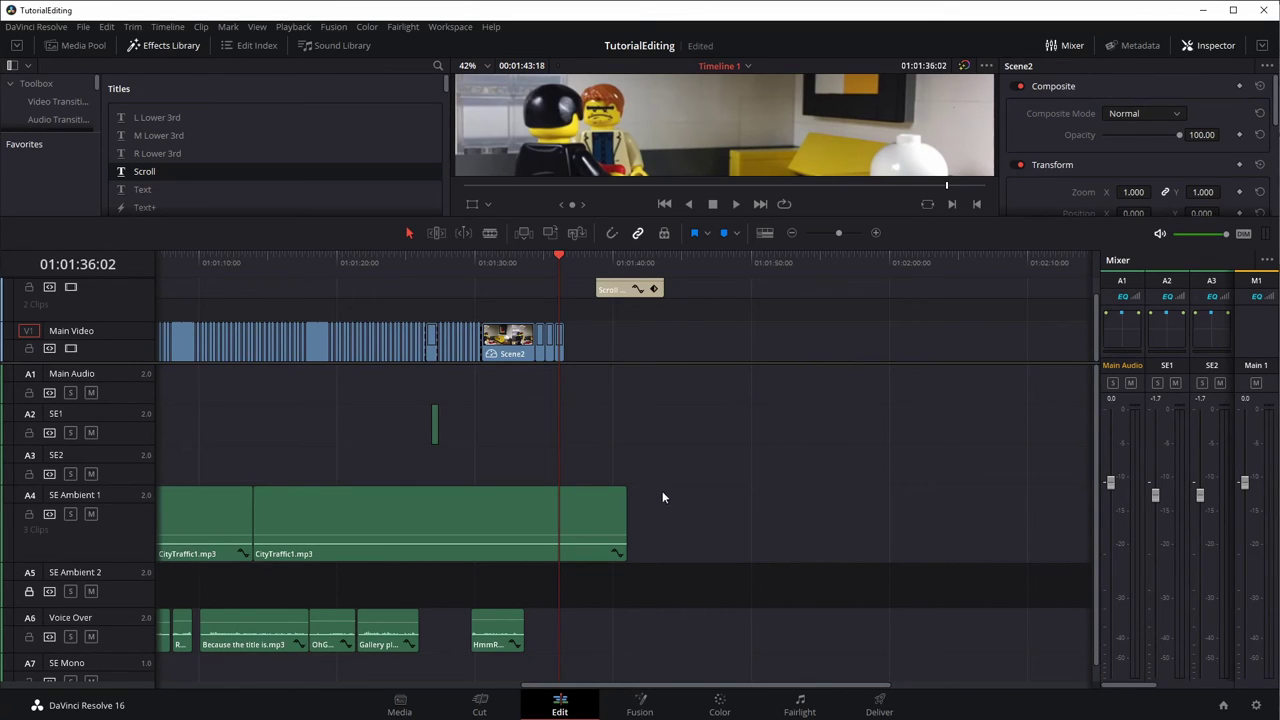
pyautogui.press('space')
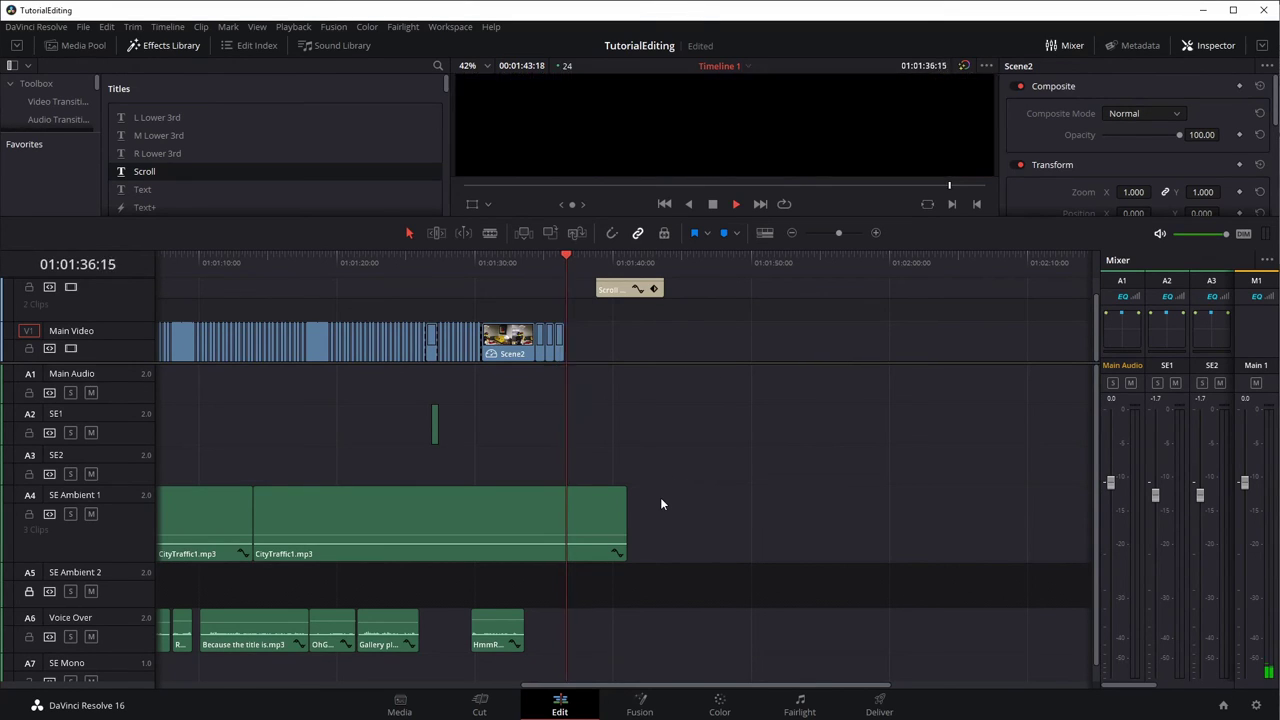
pyautogui.press('space')
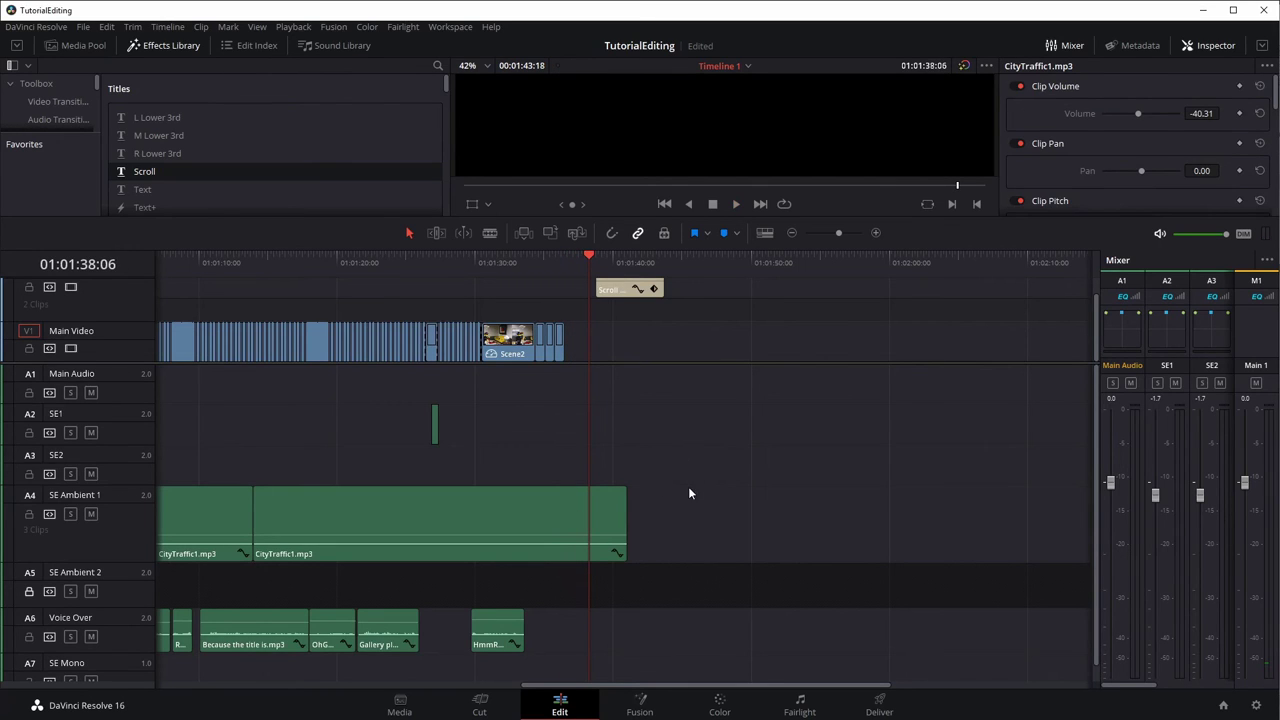
# Add a long fade-out to the end of the last CityTraffic1.mp3 clip, starting shortly before the Scene2 clip
pyautogui.moveTo(596, 532)
pyautogui.click(511, 510)
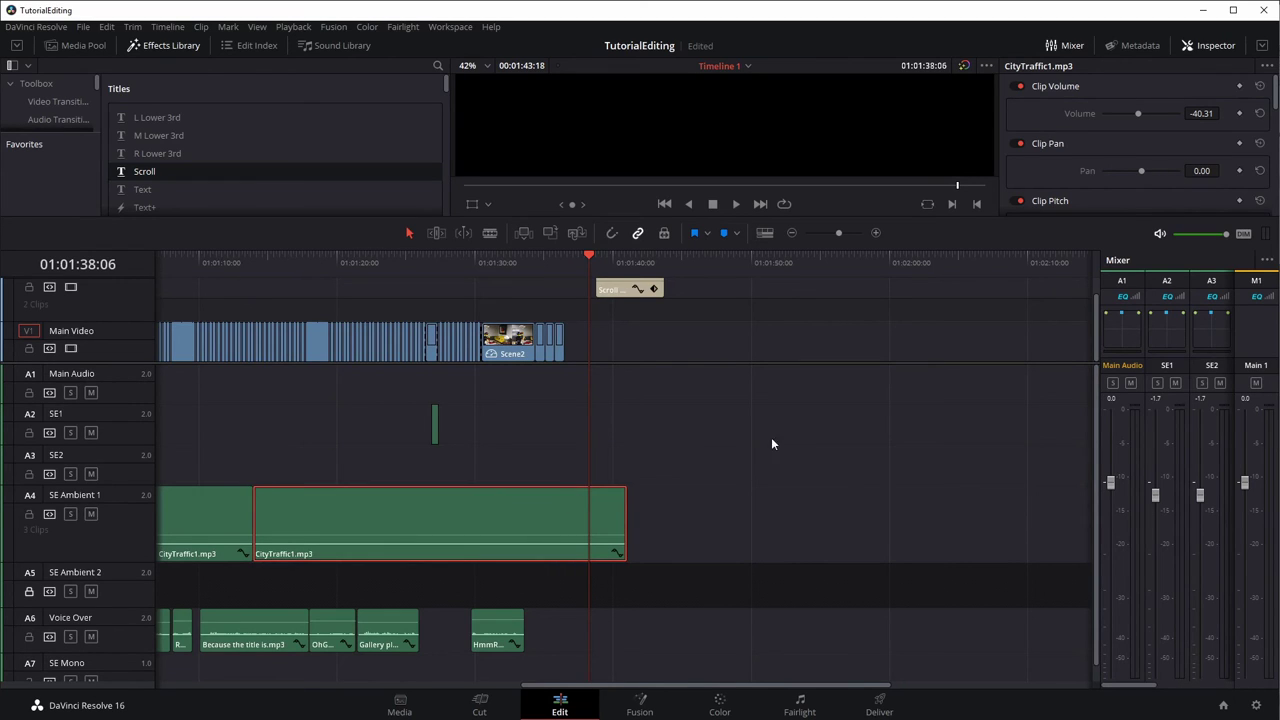
pyautogui.click(1218, 47)
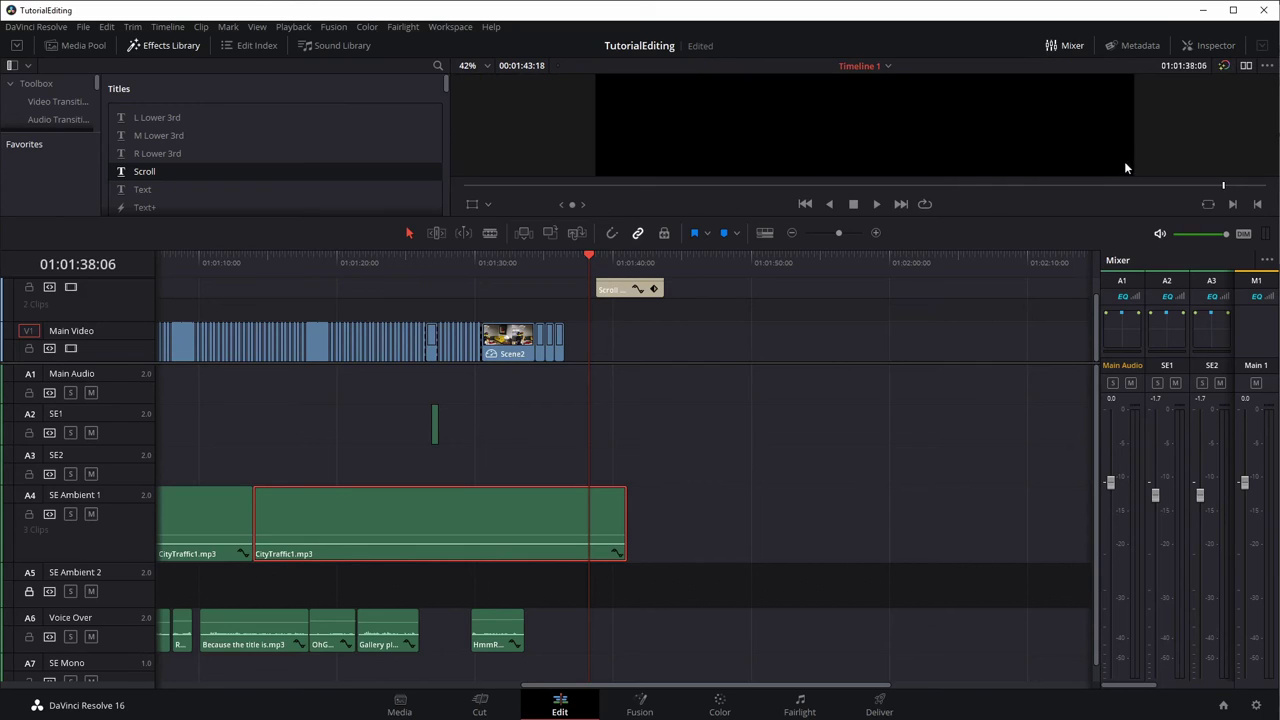
pyautogui.click(1205, 45)
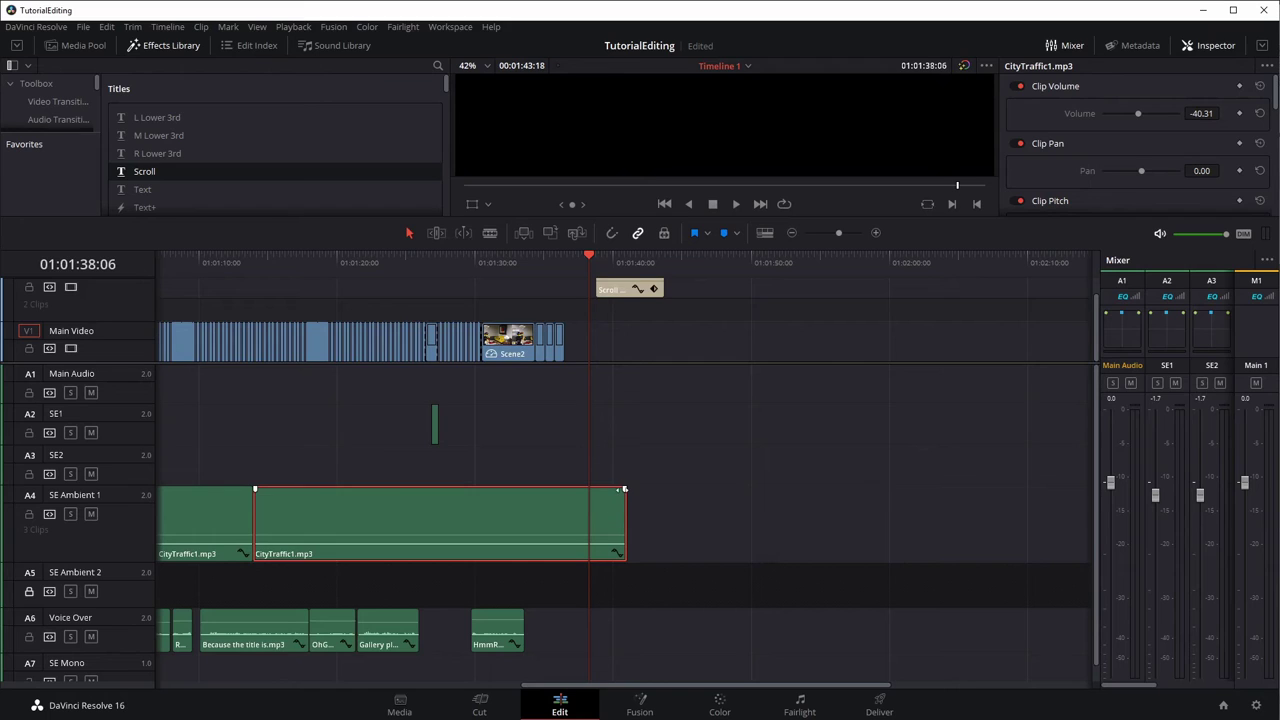
pyautogui.moveTo(624, 489); pyautogui.dragTo(466, 490)
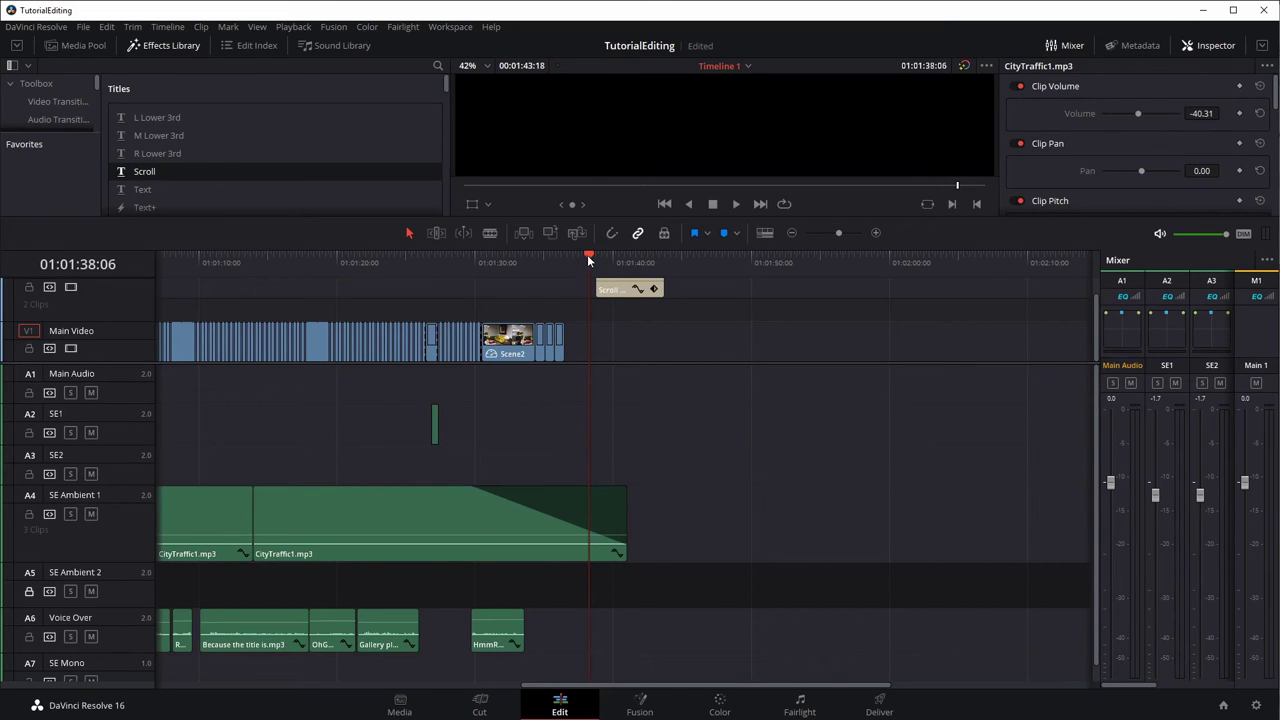
# Play the traffic fade-out from the Scene2 clip into the credits and look at the audio clip's volume curve
pyautogui.moveTo(588, 260); pyautogui.dragTo(508, 262)
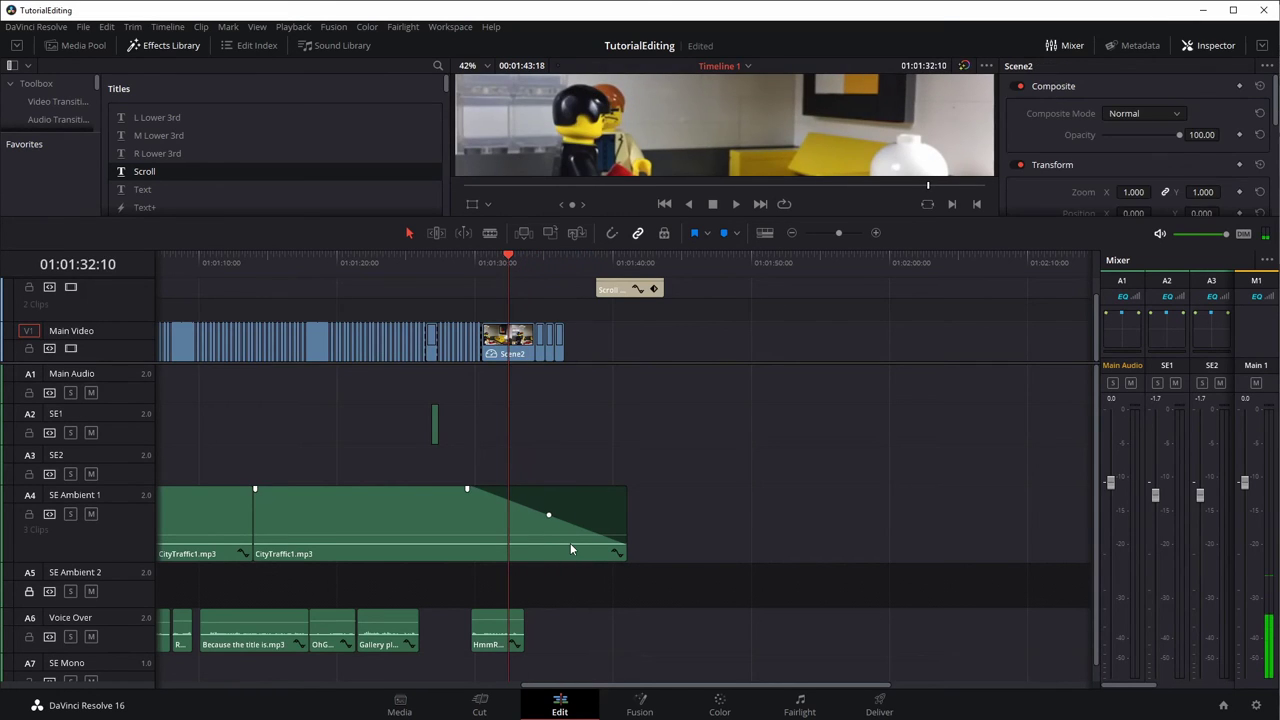
pyautogui.press('space')
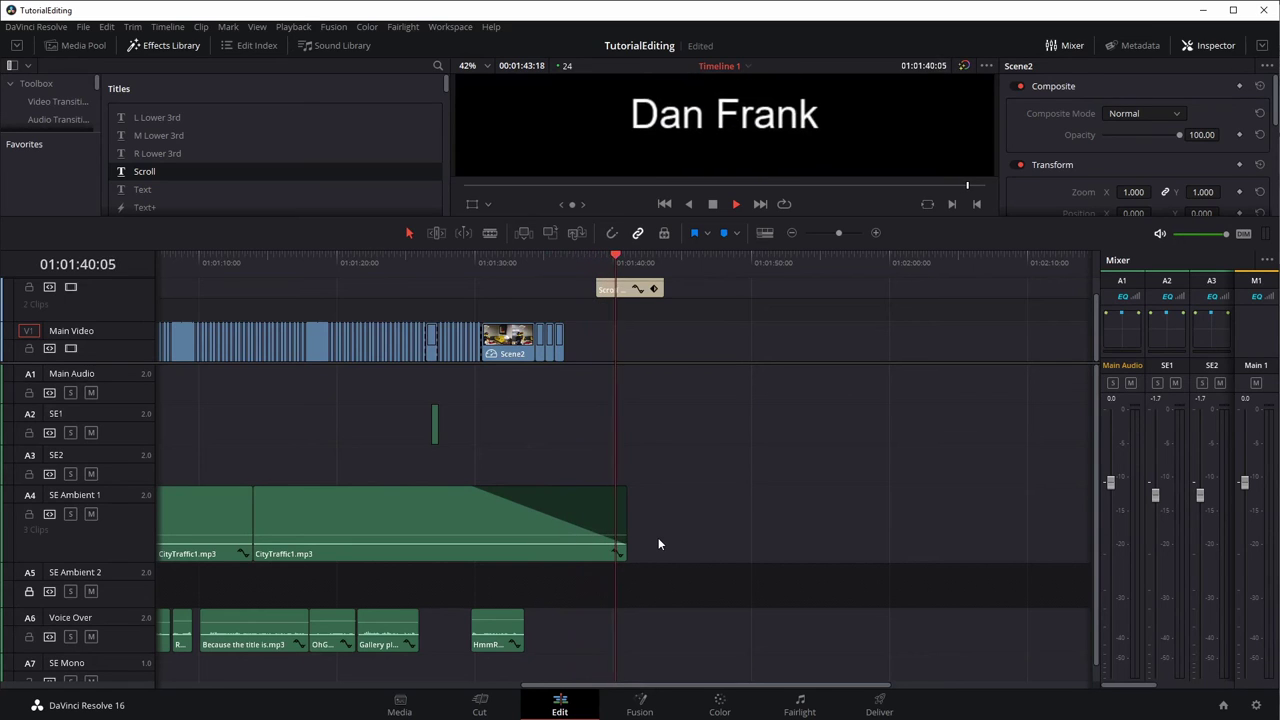
pyautogui.press('space')
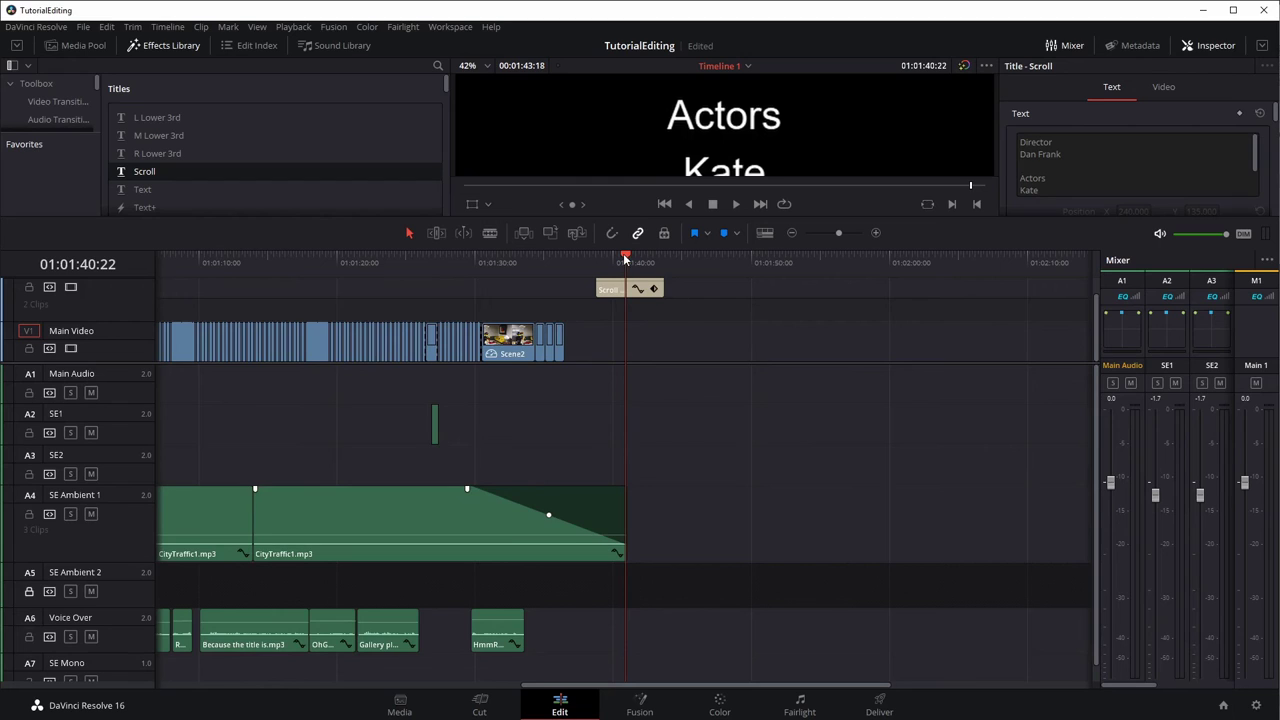
pyautogui.click(617, 553)
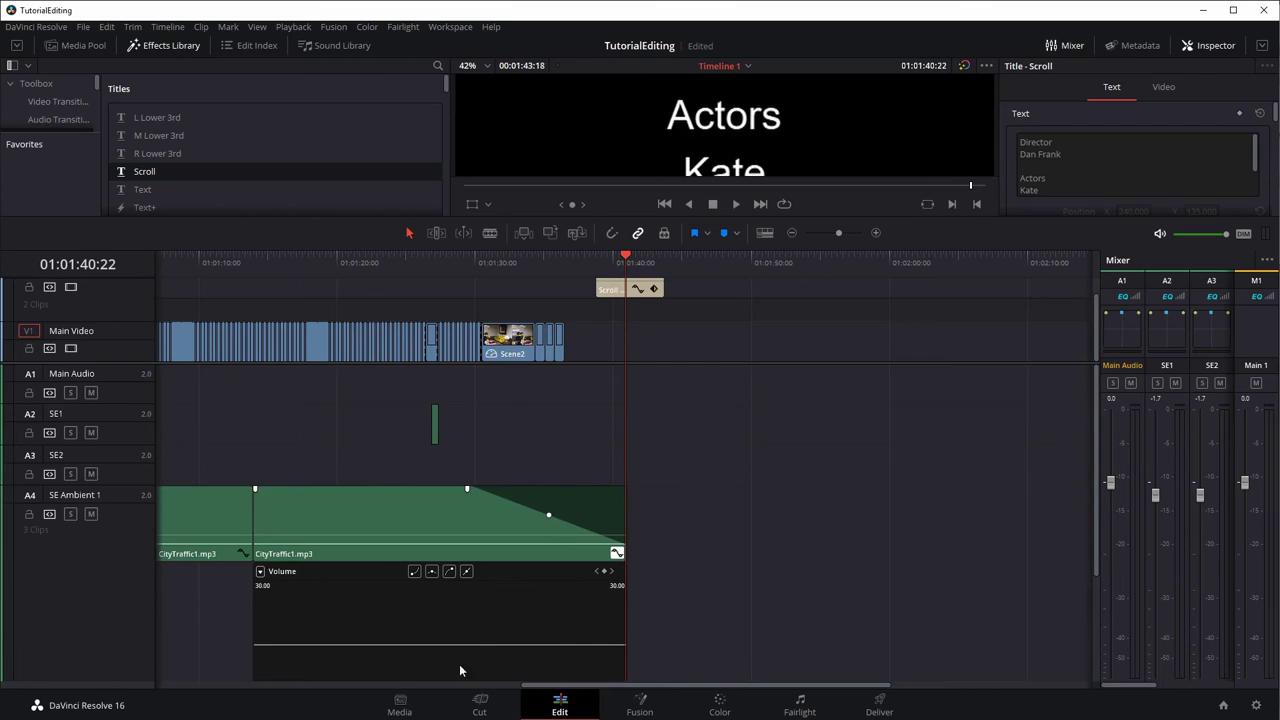
pyautogui.click(617, 553)
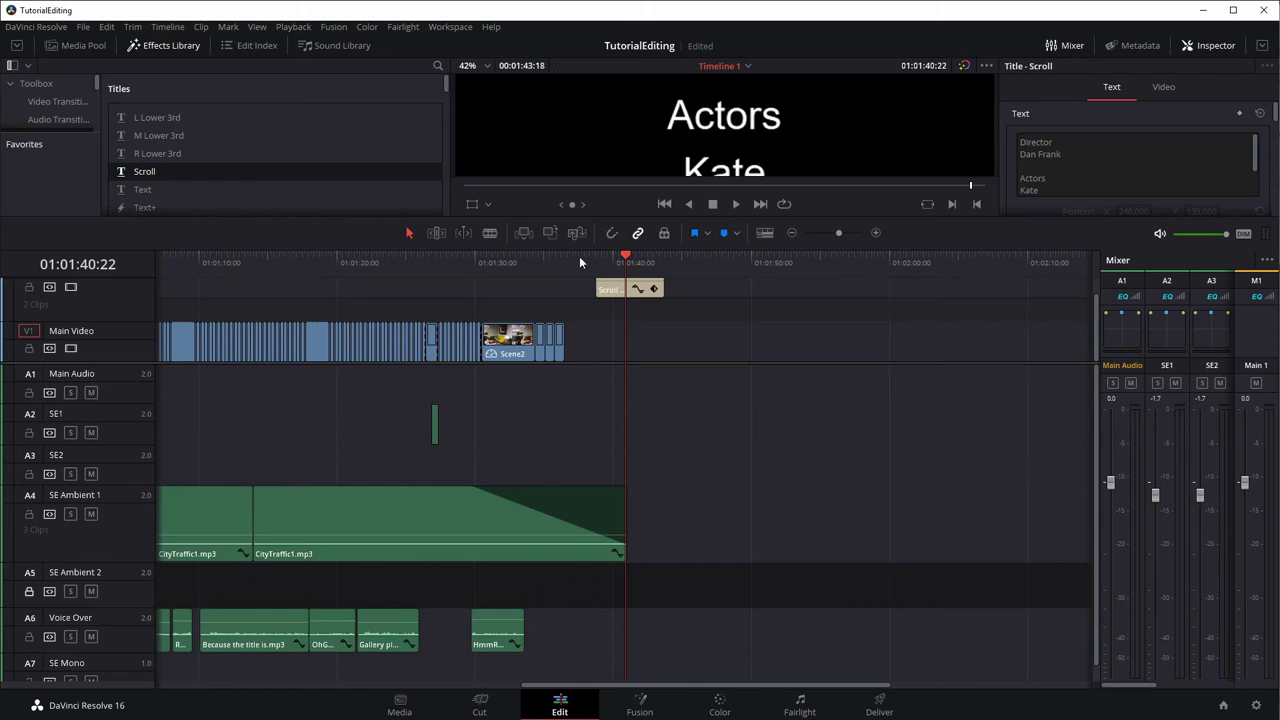
# Add a volume keyframe of -100.00 at the start of the last CityTraffic1.mp3 clip, at 01:01:14:02
pyautogui.moveTo(626, 256); pyautogui.dragTo(255, 332)
pyautogui.click(248, 522)
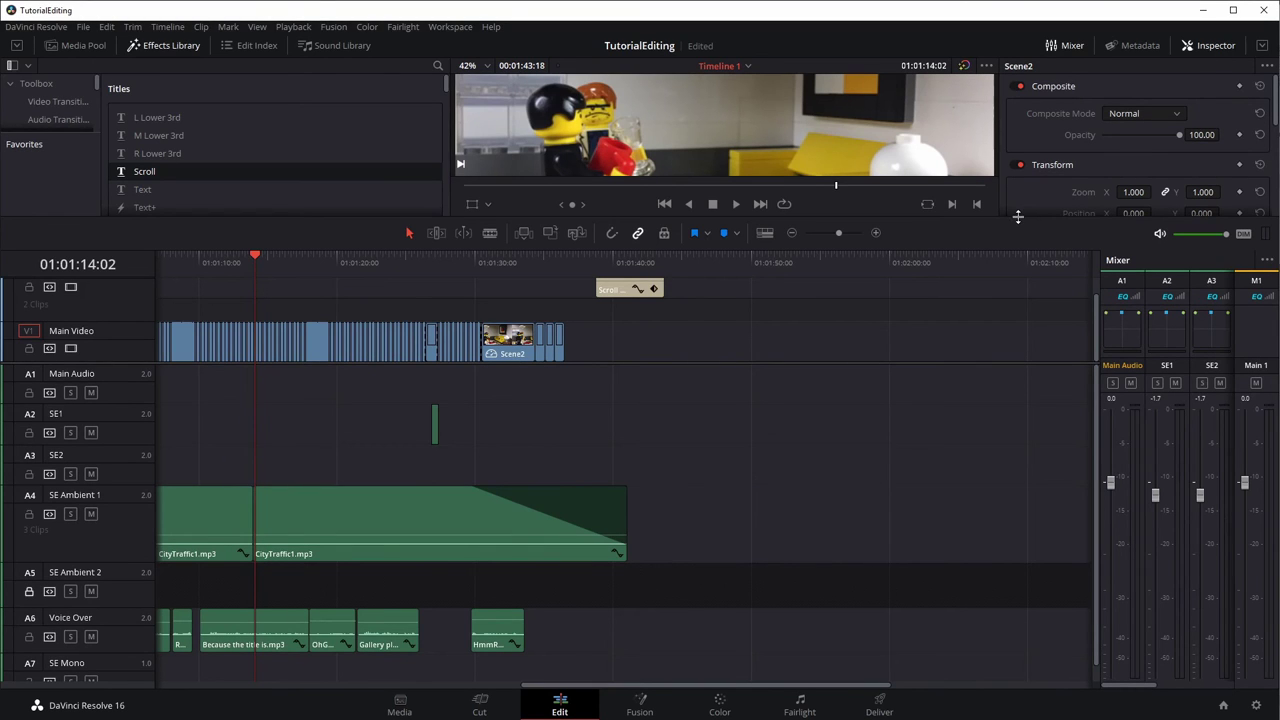
pyautogui.moveTo(1019, 218); pyautogui.dragTo(1040, 364)
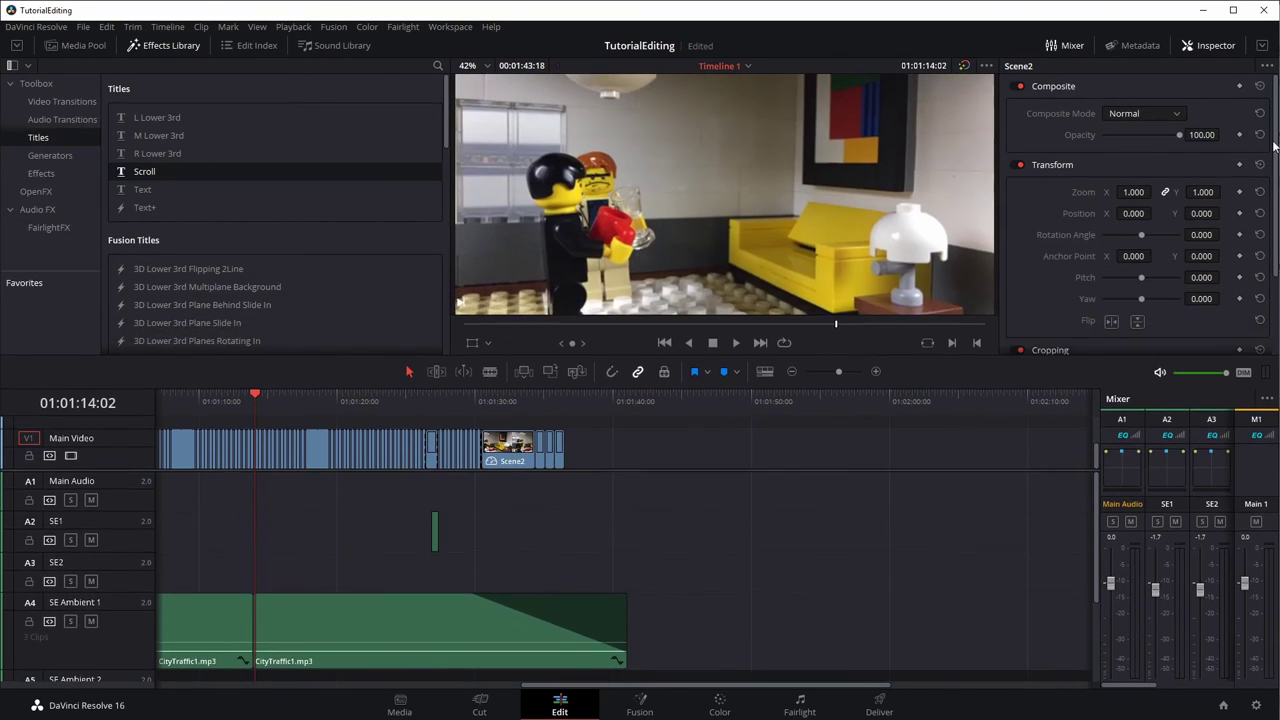
pyautogui.click(406, 618)
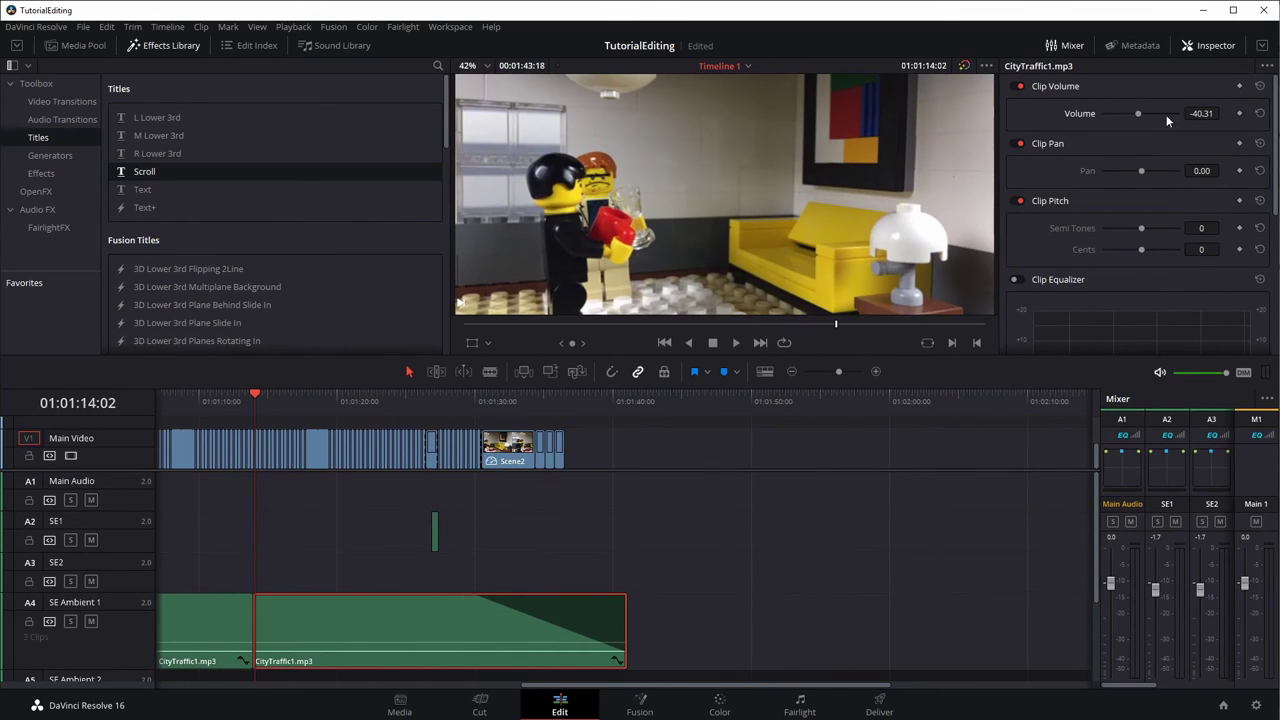
pyautogui.click(1240, 113)
pyautogui.moveTo(1137, 113); pyautogui.dragTo(1095, 116)
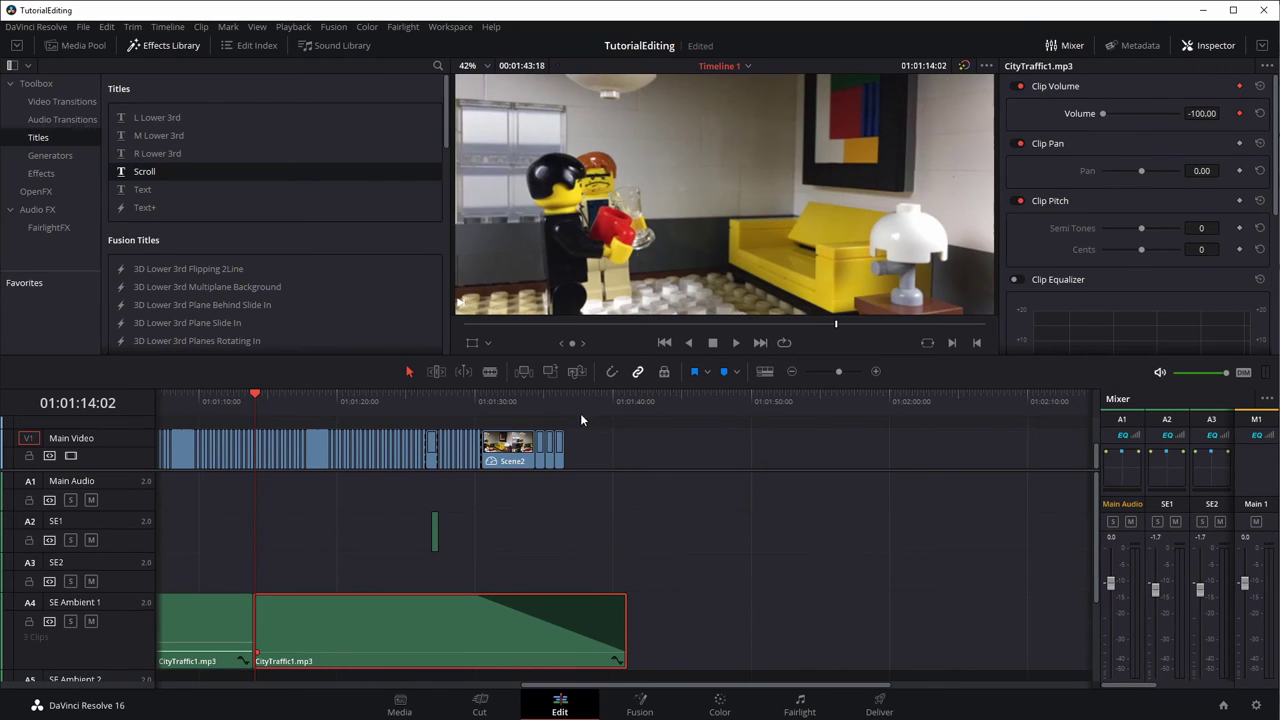
# Add a second volume keyframe of -48.00 to the same CityTraffic1.mp3 clip at 01:01:21:01
pyautogui.moveTo(256, 390); pyautogui.dragTo(351, 398)
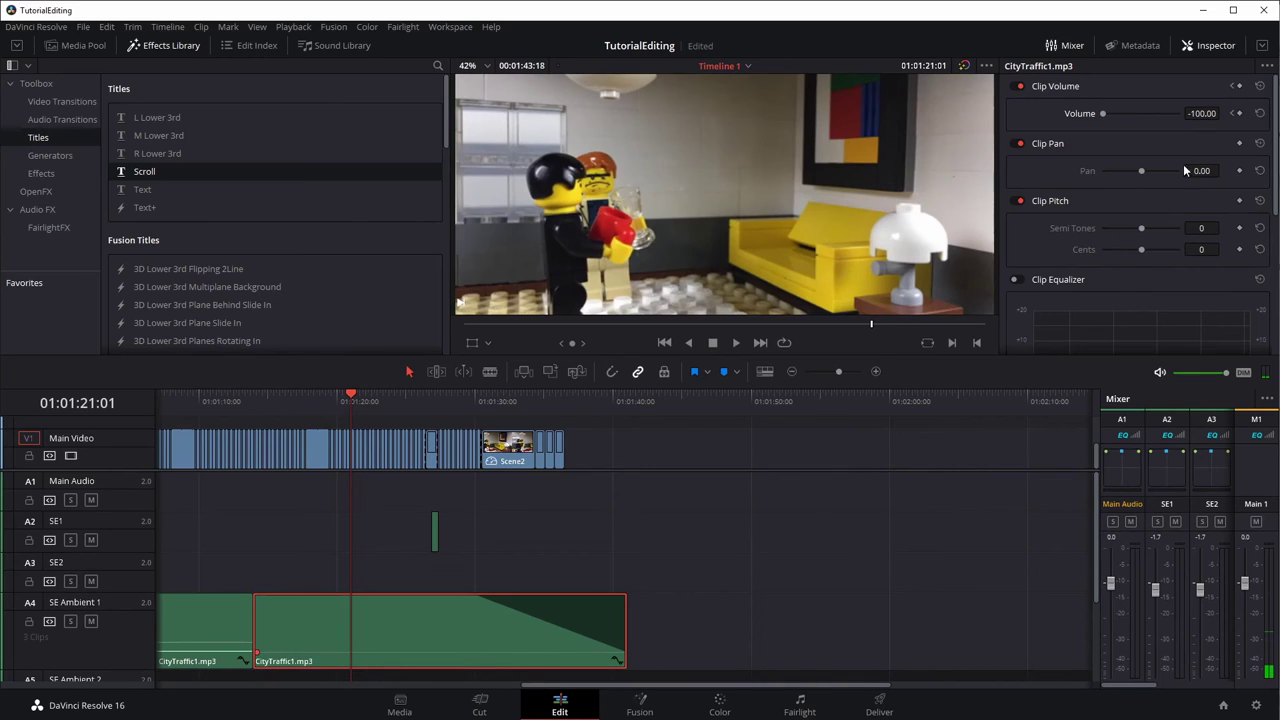
pyautogui.click(1239, 113)
pyautogui.moveTo(1102, 112); pyautogui.dragTo(1133, 112)
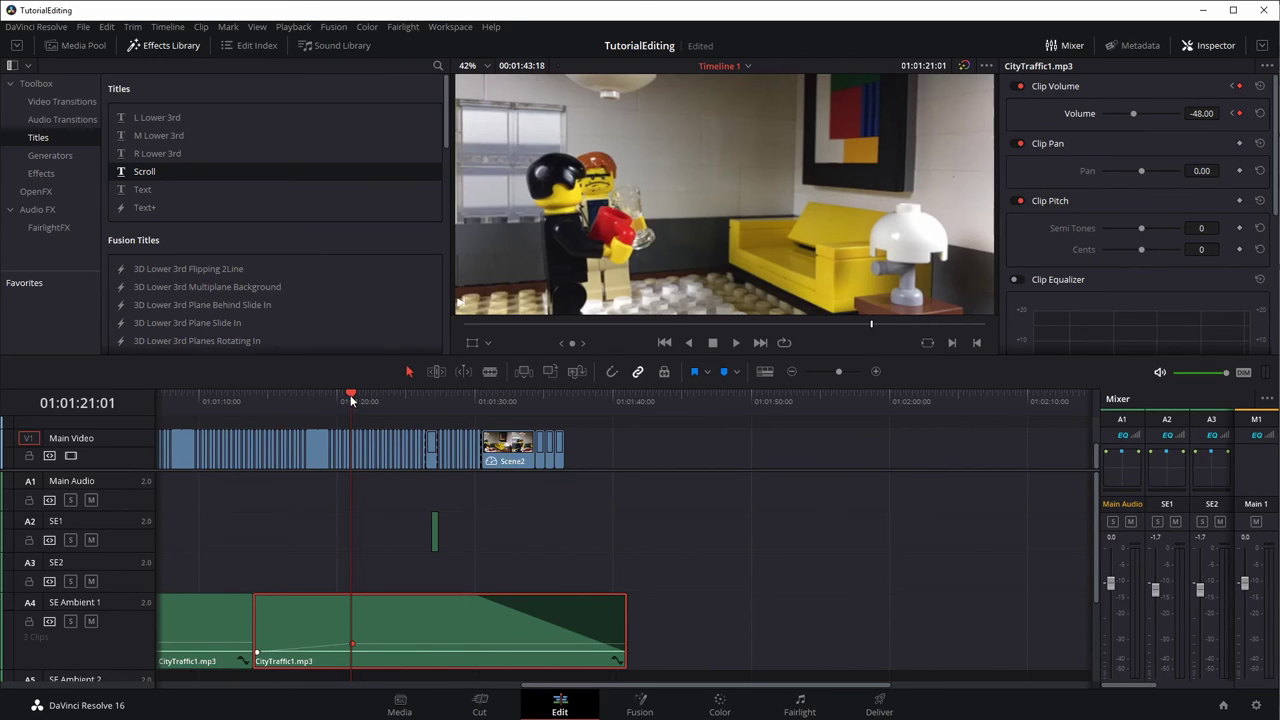
# Play the last CityTraffic1.mp3 clip from its start to listen to the keyframed fade-in
pyautogui.moveTo(351, 400); pyautogui.dragTo(258, 428)
pyautogui.press('space')
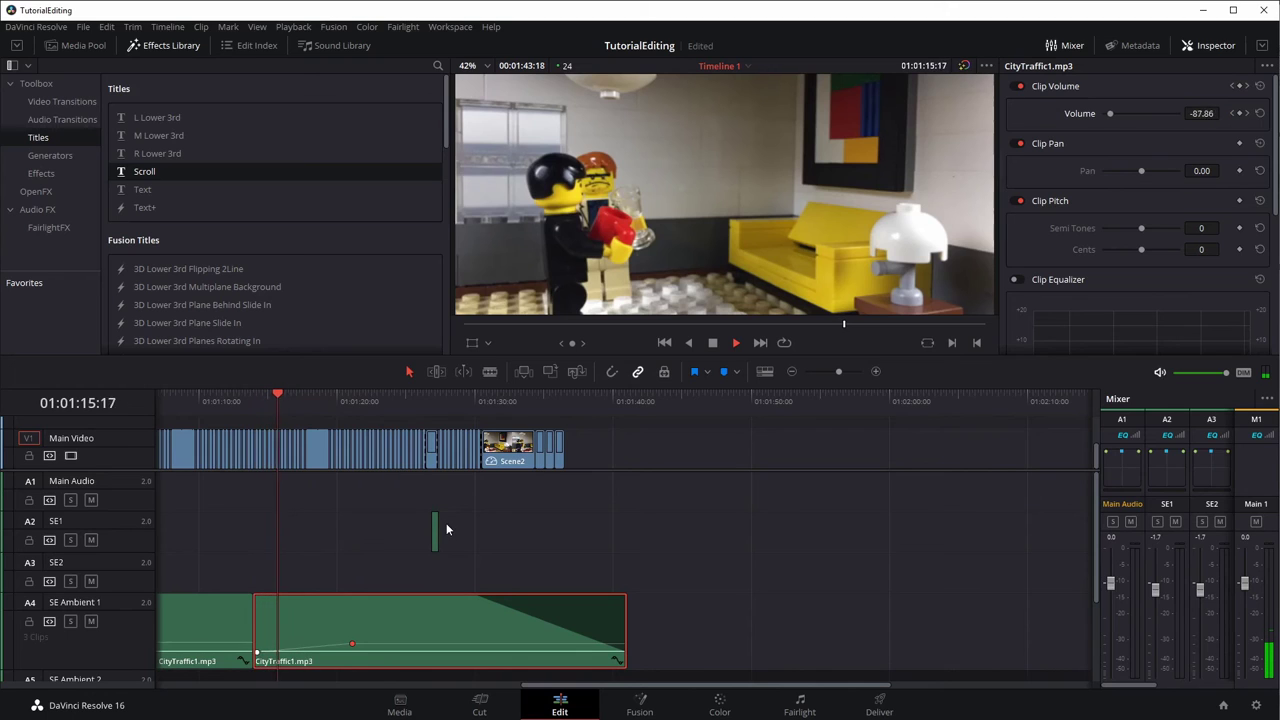
pyautogui.press('space')
# Mute the Voice Over track and play on past the second volume keyframe to hear the traffic fade-in alone
pyautogui.scroll(-3, 343, 550)
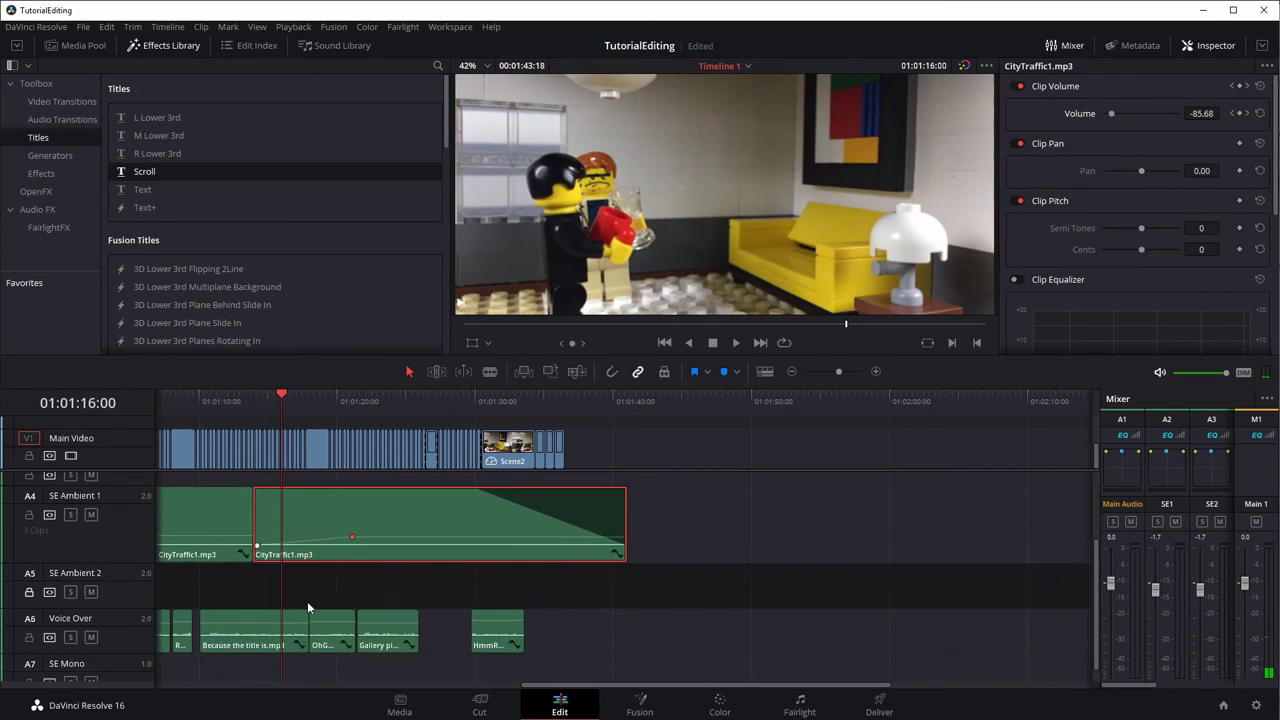
pyautogui.scroll(-1, 307, 607)
pyautogui.click(92, 621)
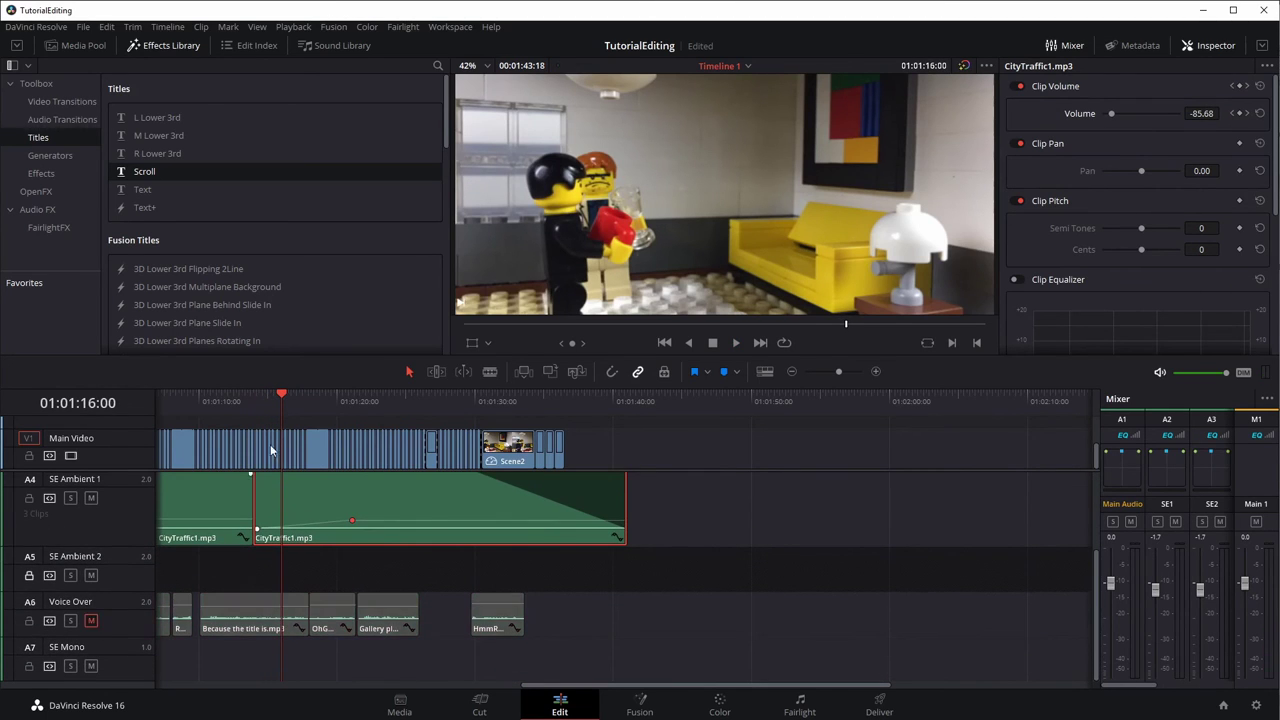
pyautogui.press('space')
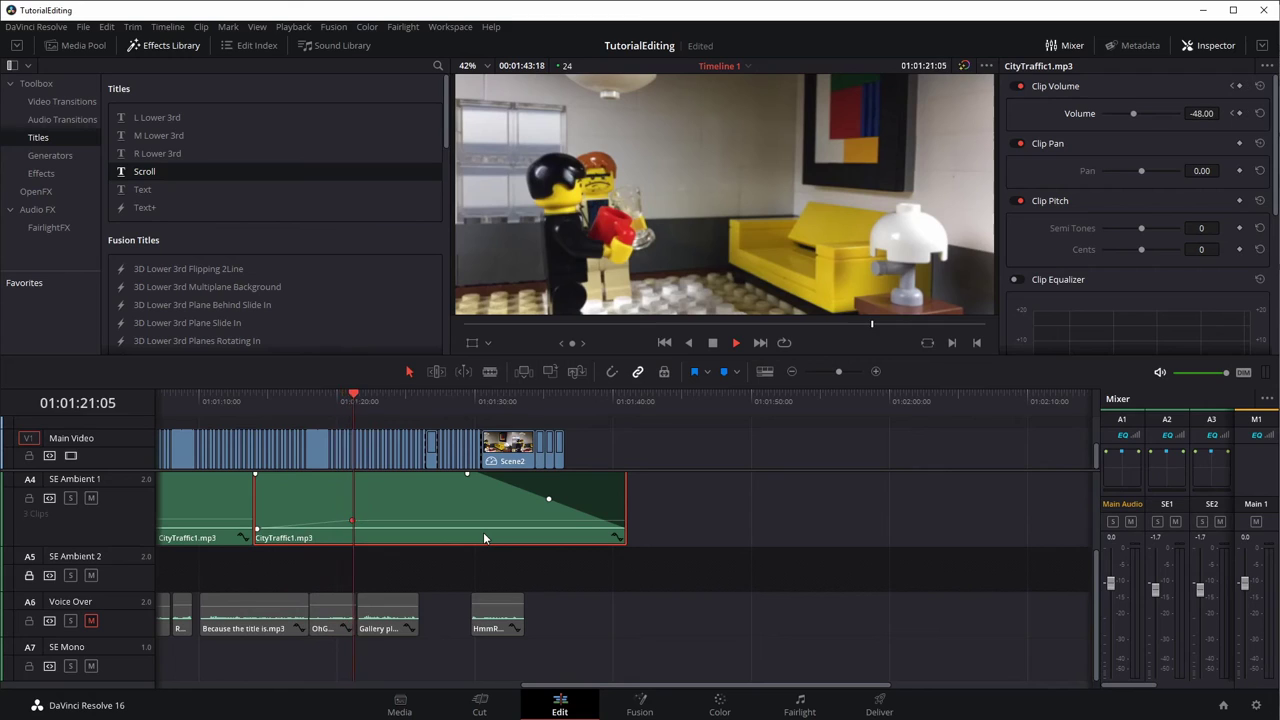
pyautogui.press('space')
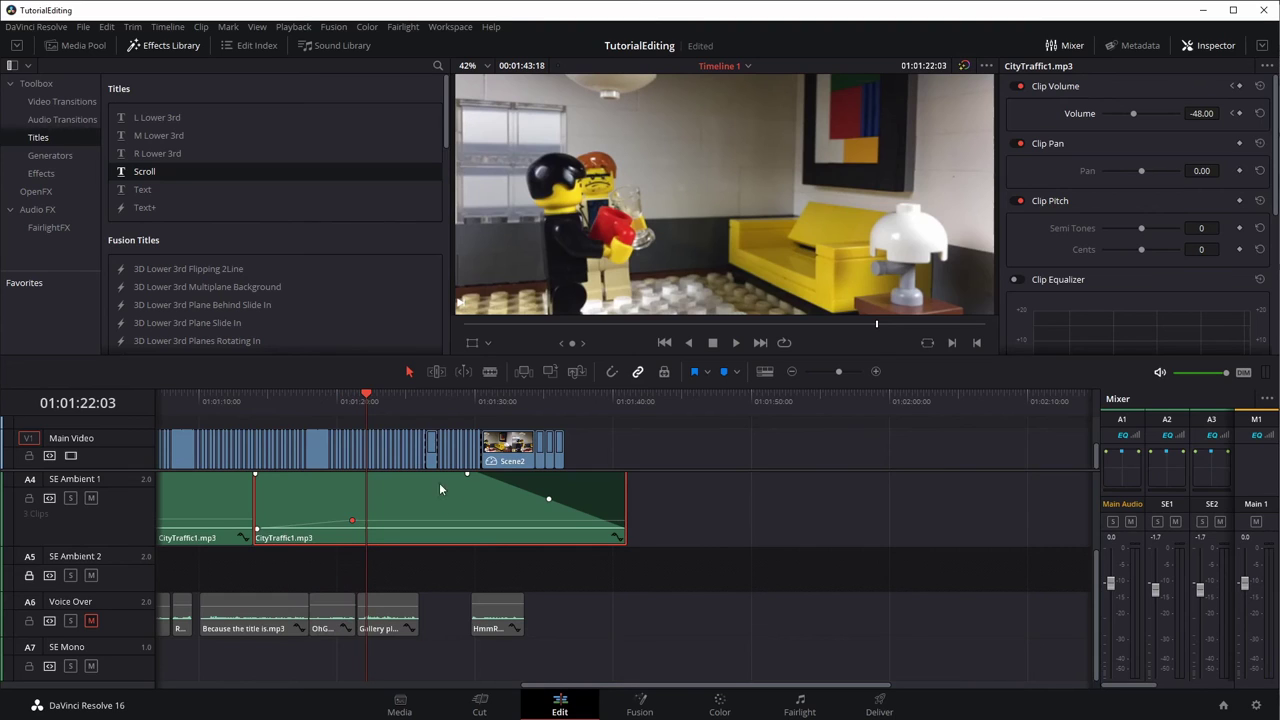
pyautogui.moveTo(518, 481)
pyautogui.scroll(1, 511, 486)
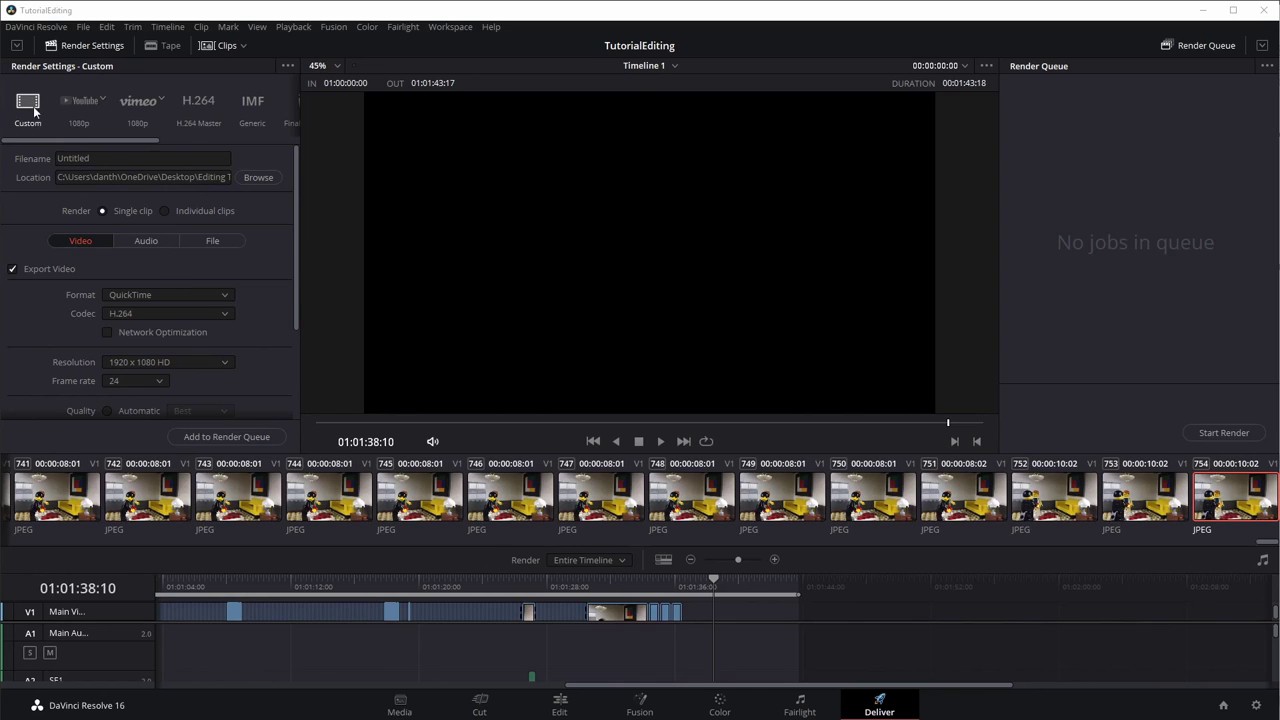
# Name the export ThePaintingExport1 and set its destination to the ResolveExports folder inside Editing Tutorial
pyautogui.click(50, 160)
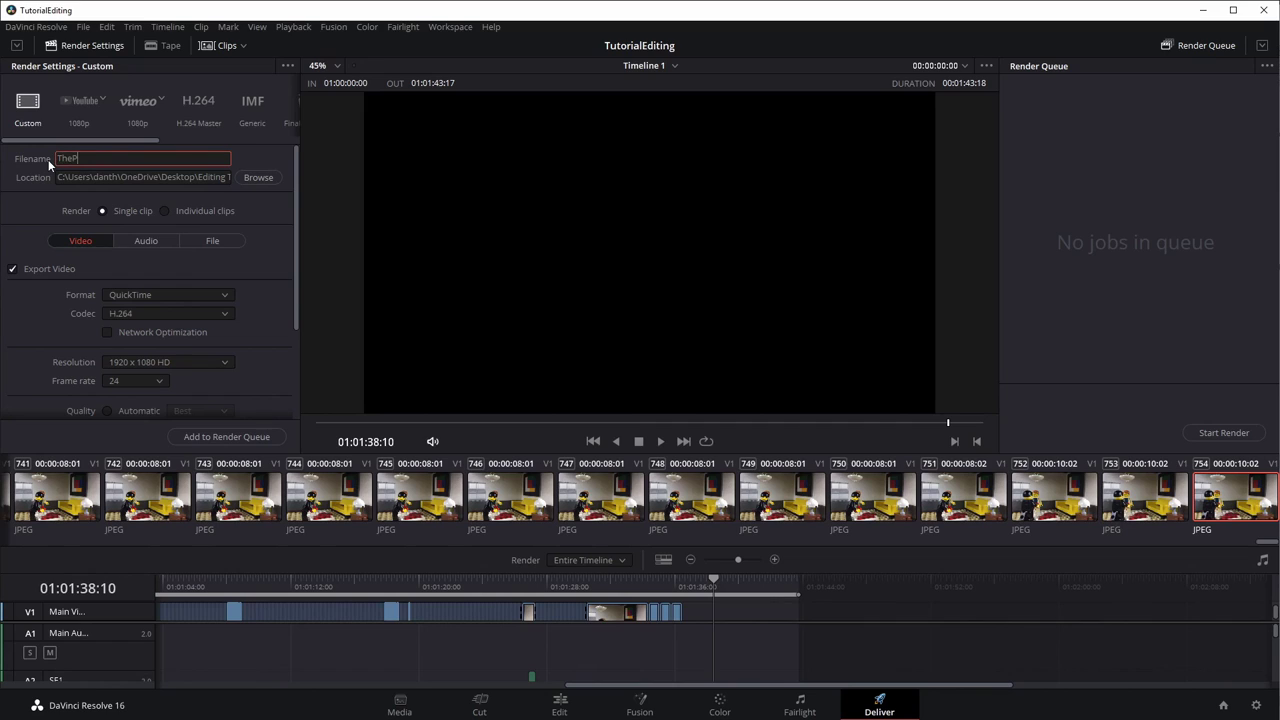
pyautogui.write('ThePaintingExport1')
pyautogui.click(257, 180)
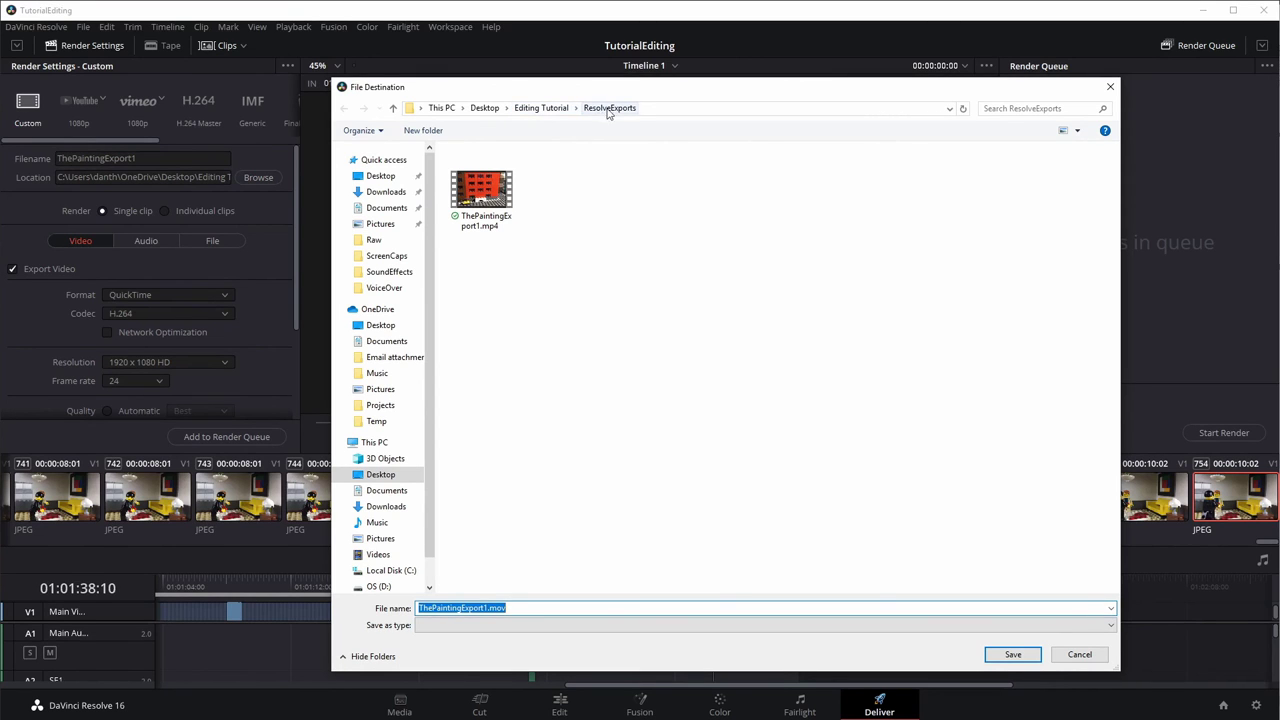
pyautogui.click(1013, 654)
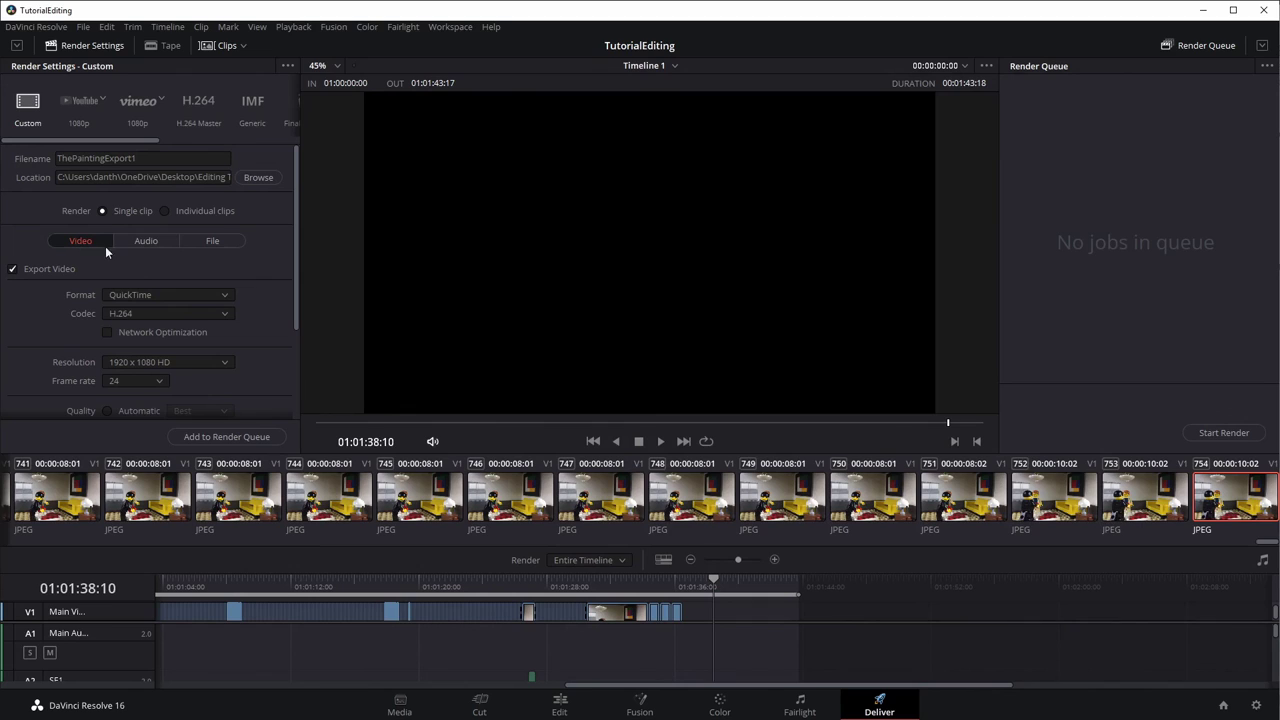
# Set the custom render format to MP4 and look over the remaining video export settings
pyautogui.click(162, 295)
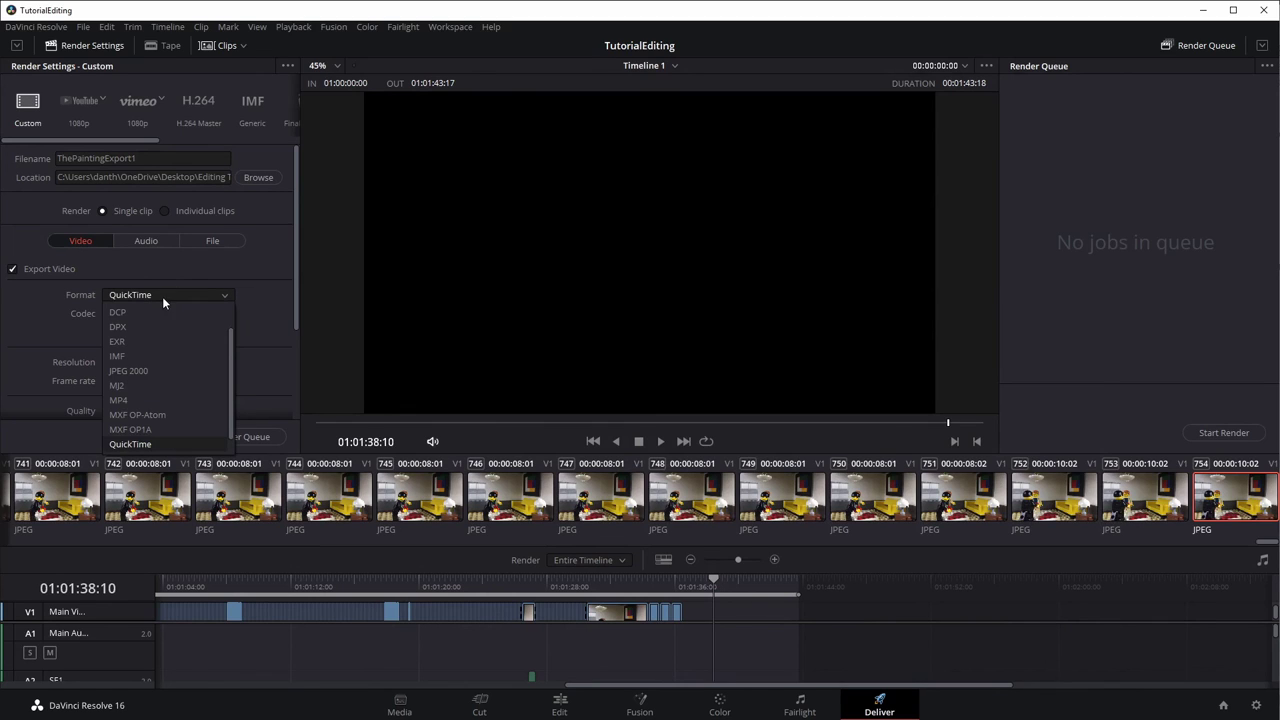
pyautogui.click(140, 401)
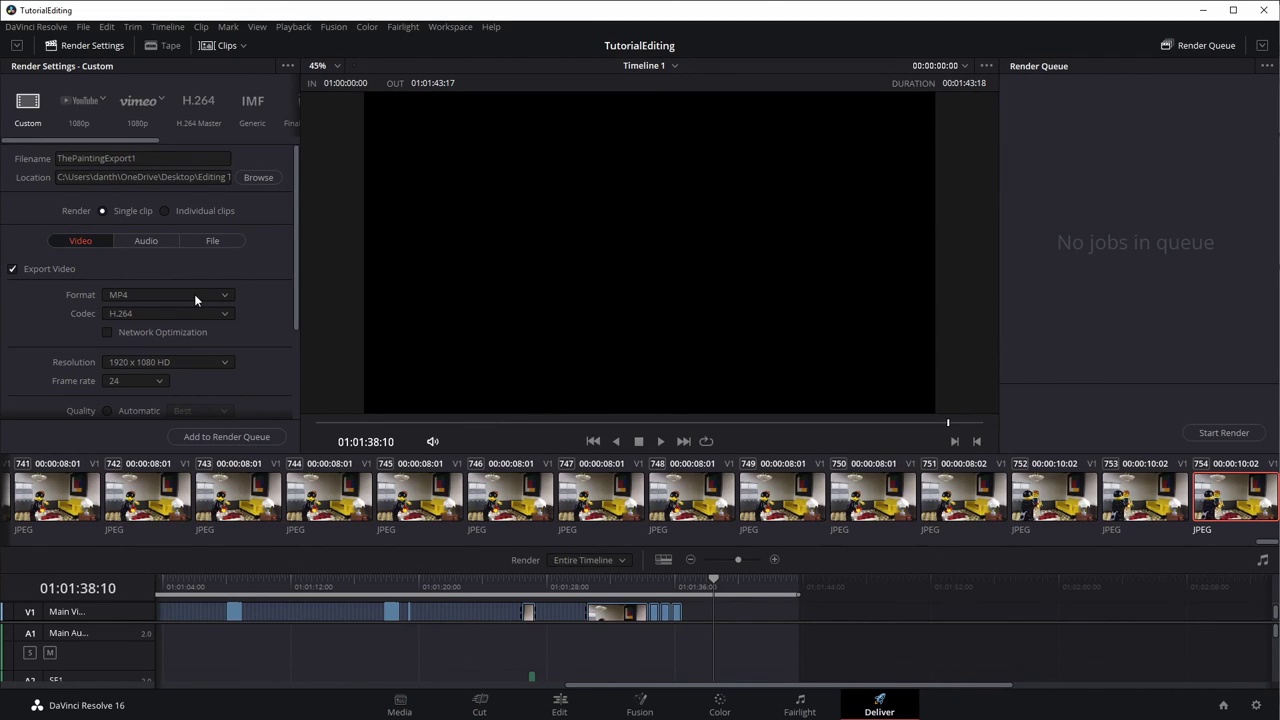
pyautogui.moveTo(293, 255); pyautogui.dragTo(296, 290)
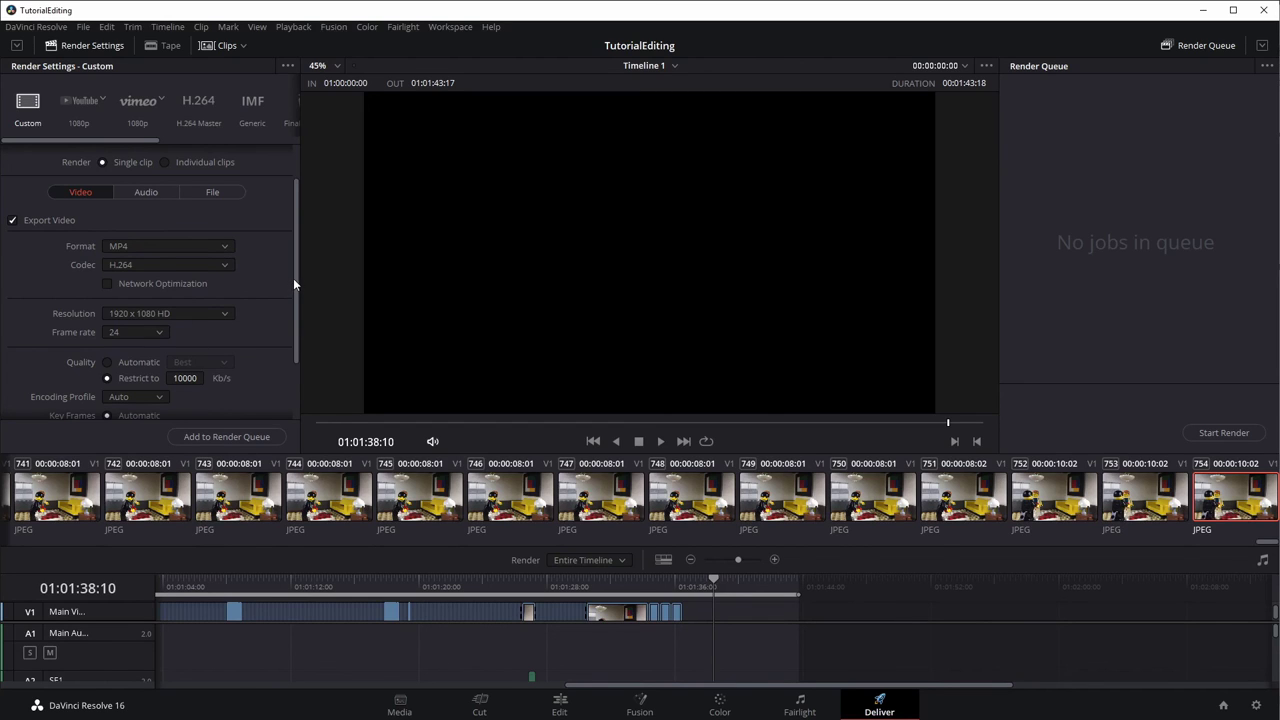
pyautogui.scroll(-2, 293, 284)
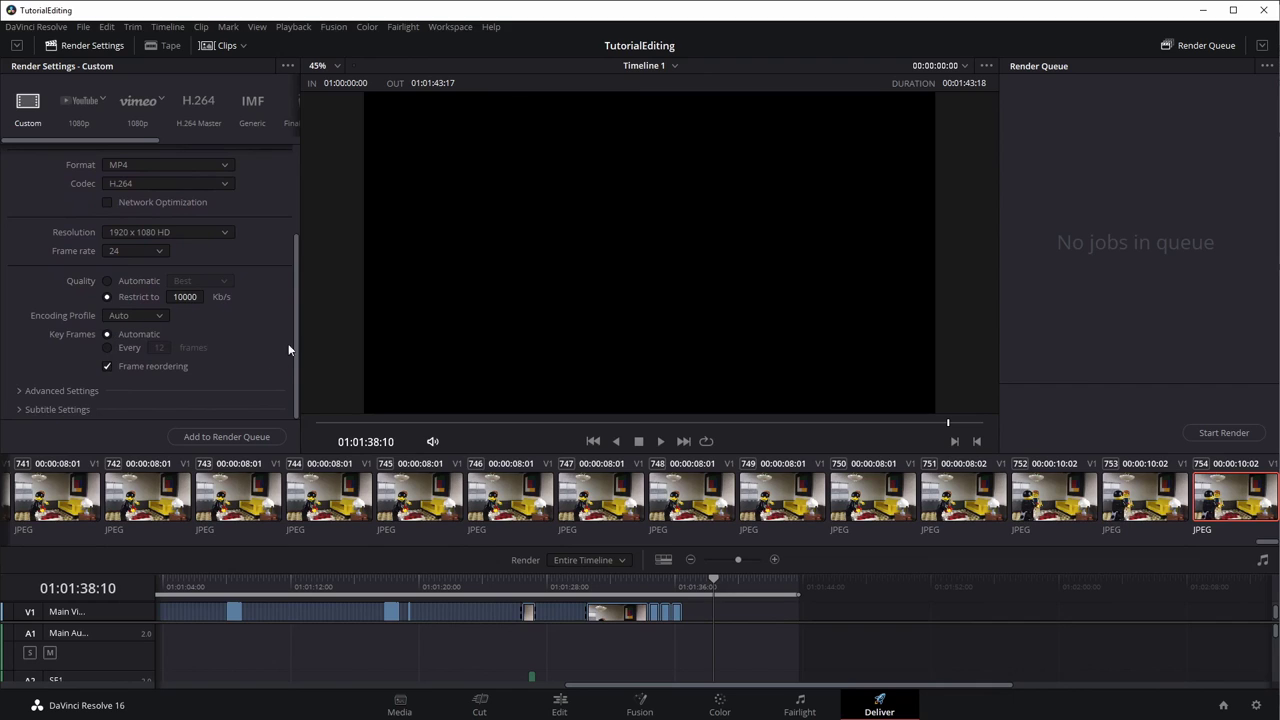
pyautogui.scroll(3, 246, 231)
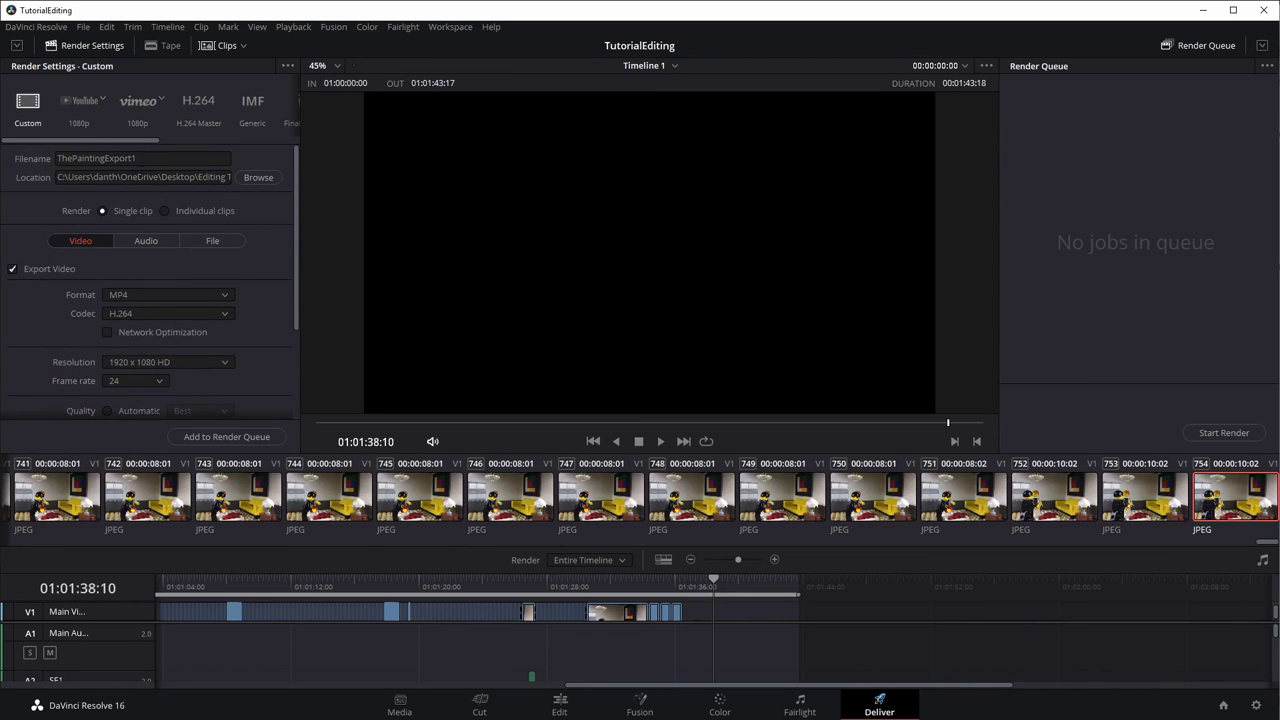
# Switch the render settings to the YouTube 1080p preset and set its format to MP4
pyautogui.click(80, 104)
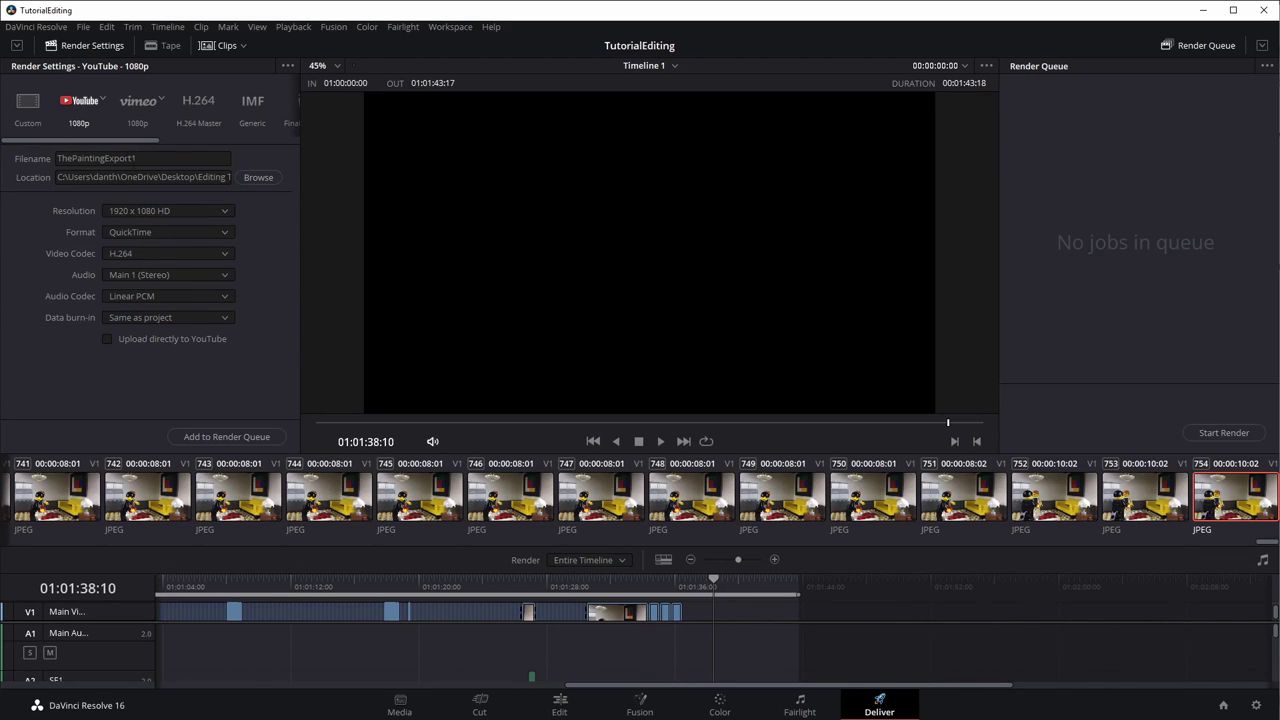
pyautogui.click(209, 232)
pyautogui.click(150, 246)
# Enable direct upload to YouTube, examine its description, visibility and category options, and disable it again
pyautogui.click(106, 339)
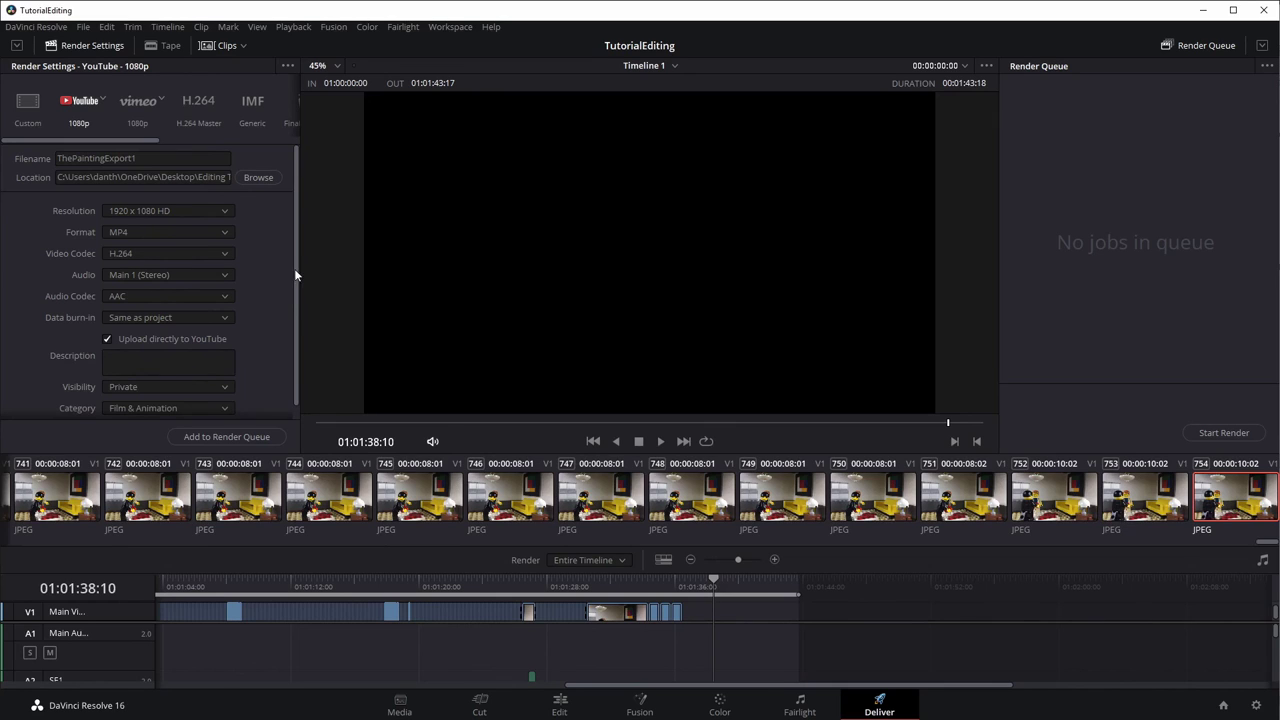
pyautogui.scroll(-1, 221, 351)
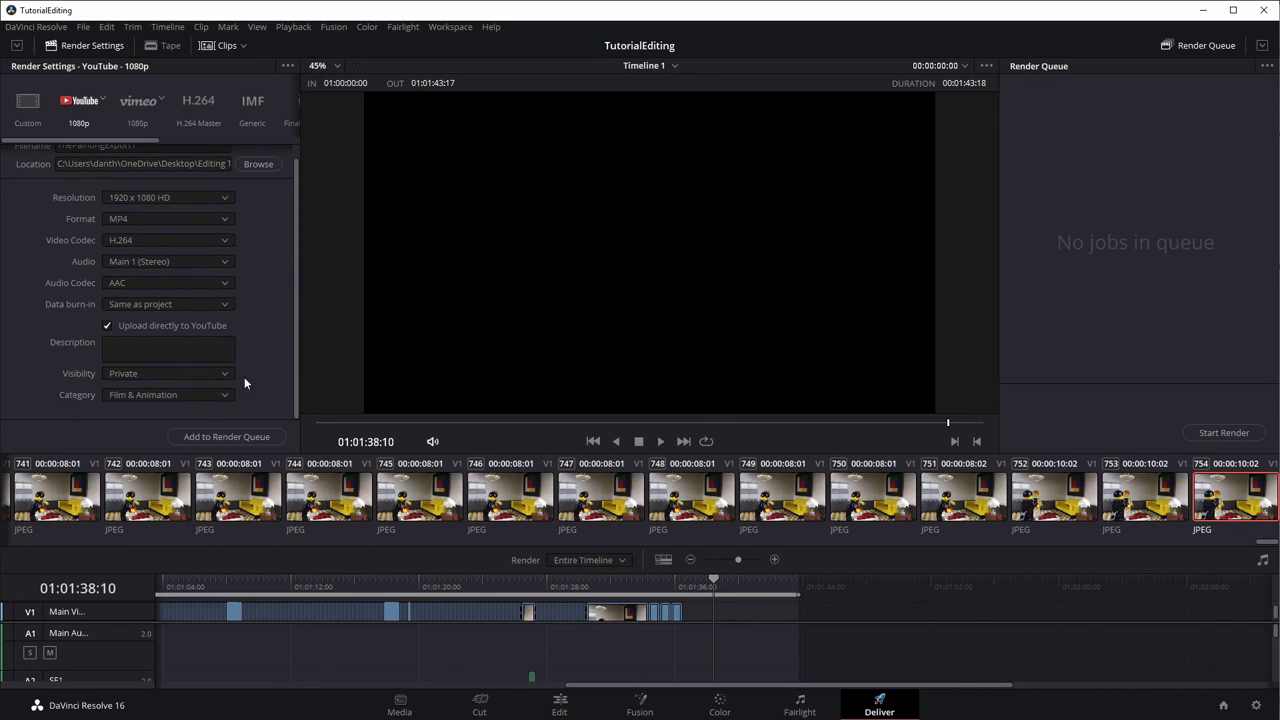
pyautogui.click(108, 326)
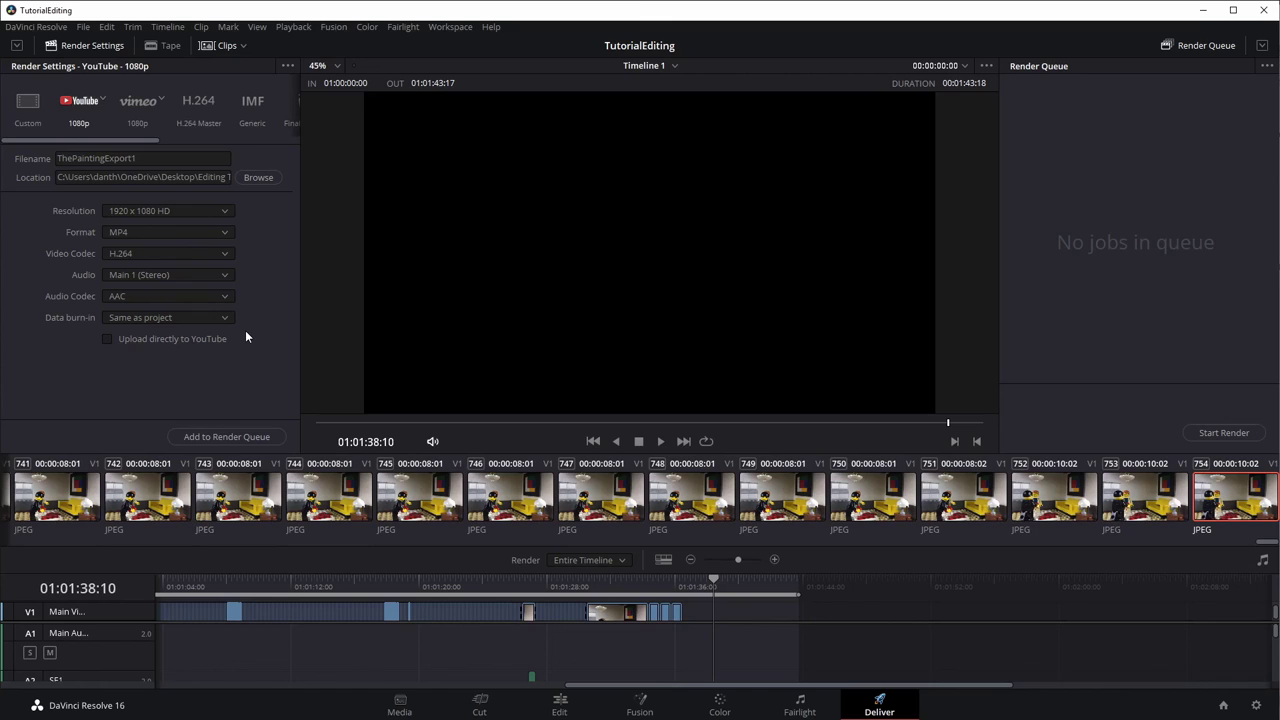
# Add the YouTube 1080p export to the render queue, replacing the existing file of the same name
pyautogui.click(240, 439)
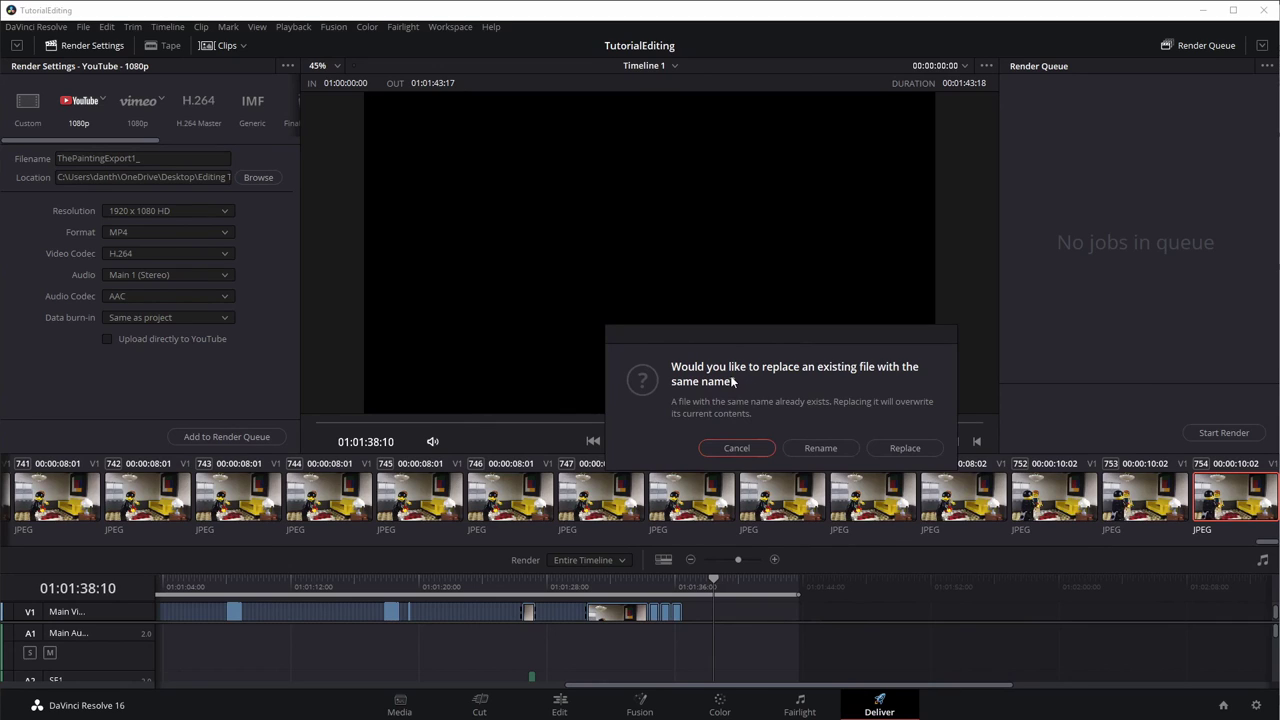
pyautogui.click(897, 448)
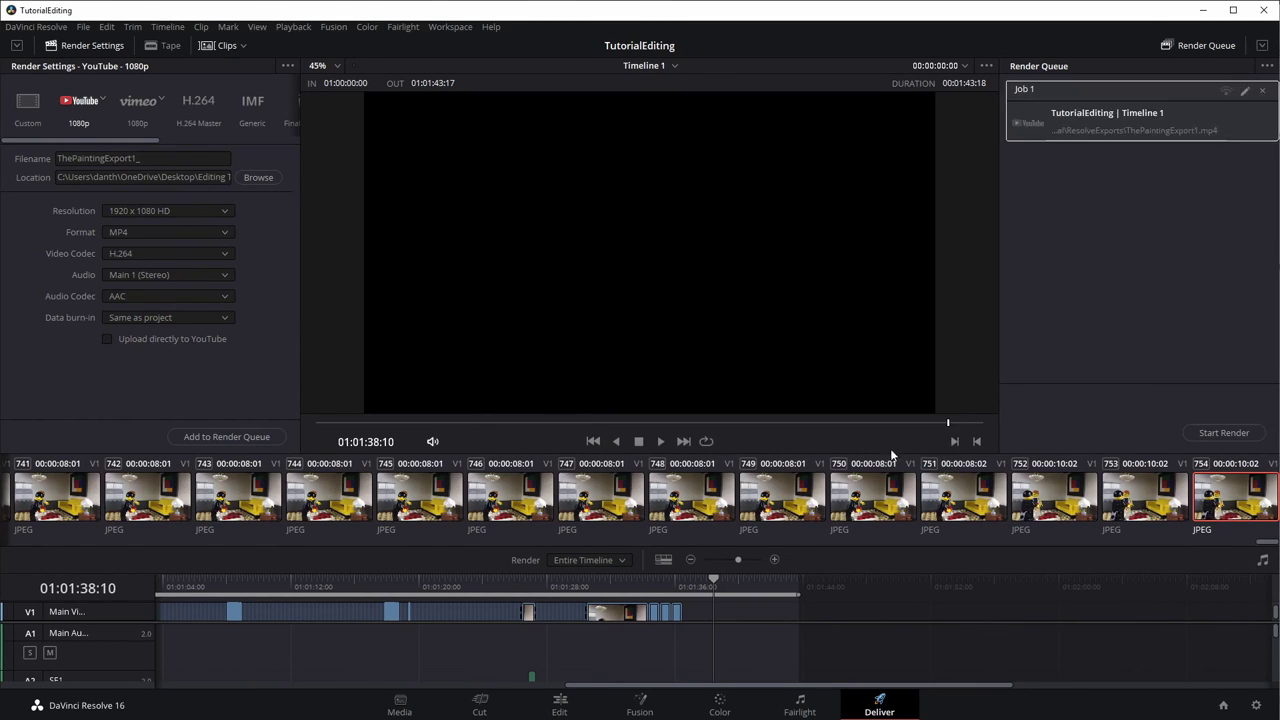